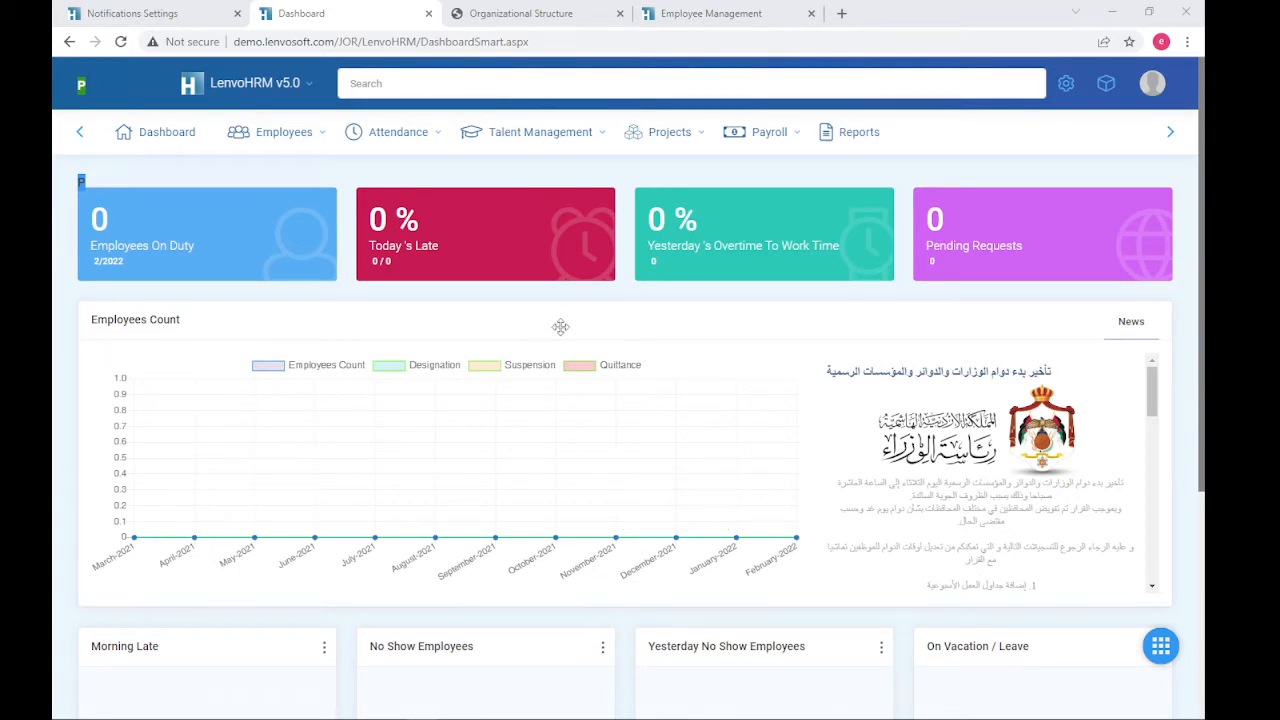
- Go to Employees > Manage Employees to show the employee list
left_click(284, 133)
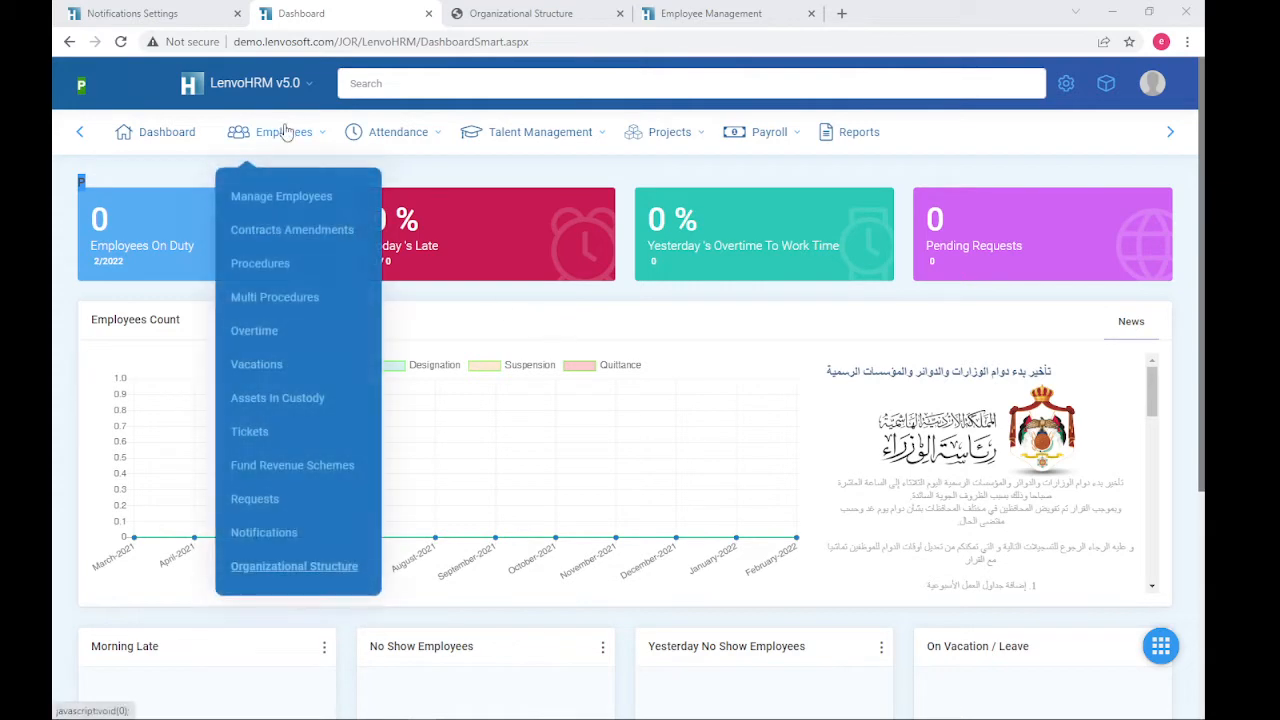
left_click(300, 200)
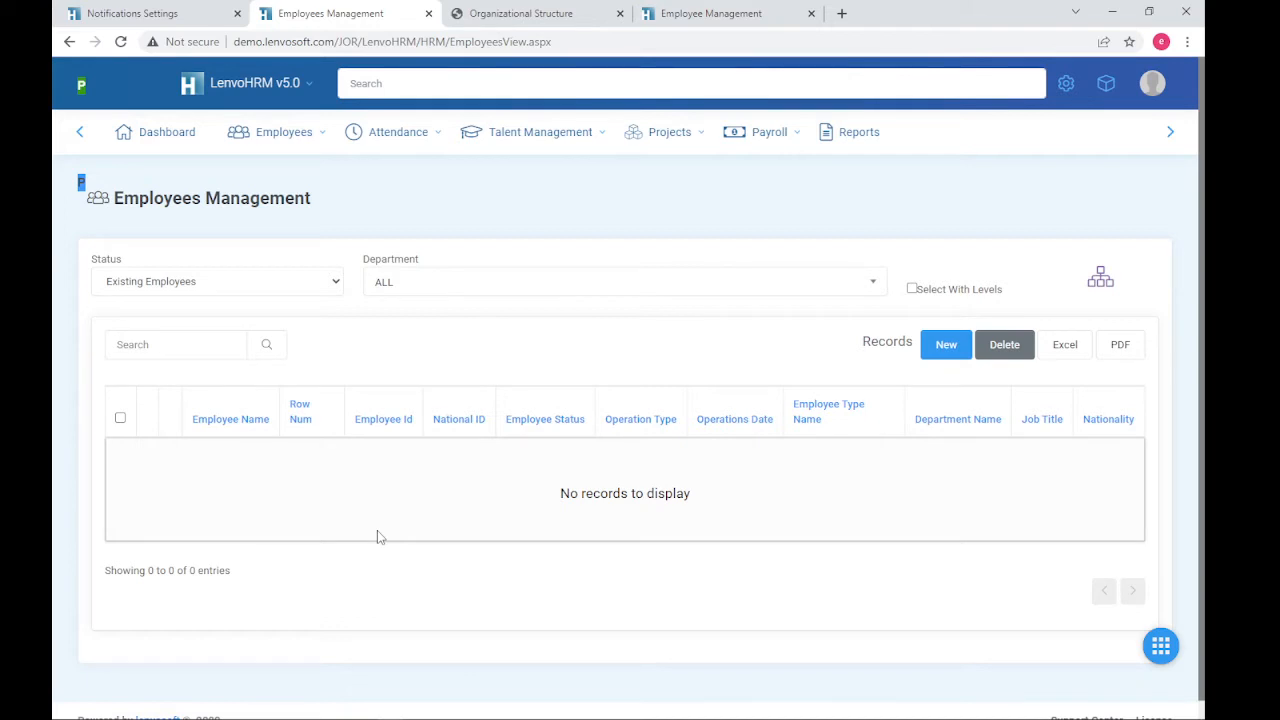
left_click(253, 289)
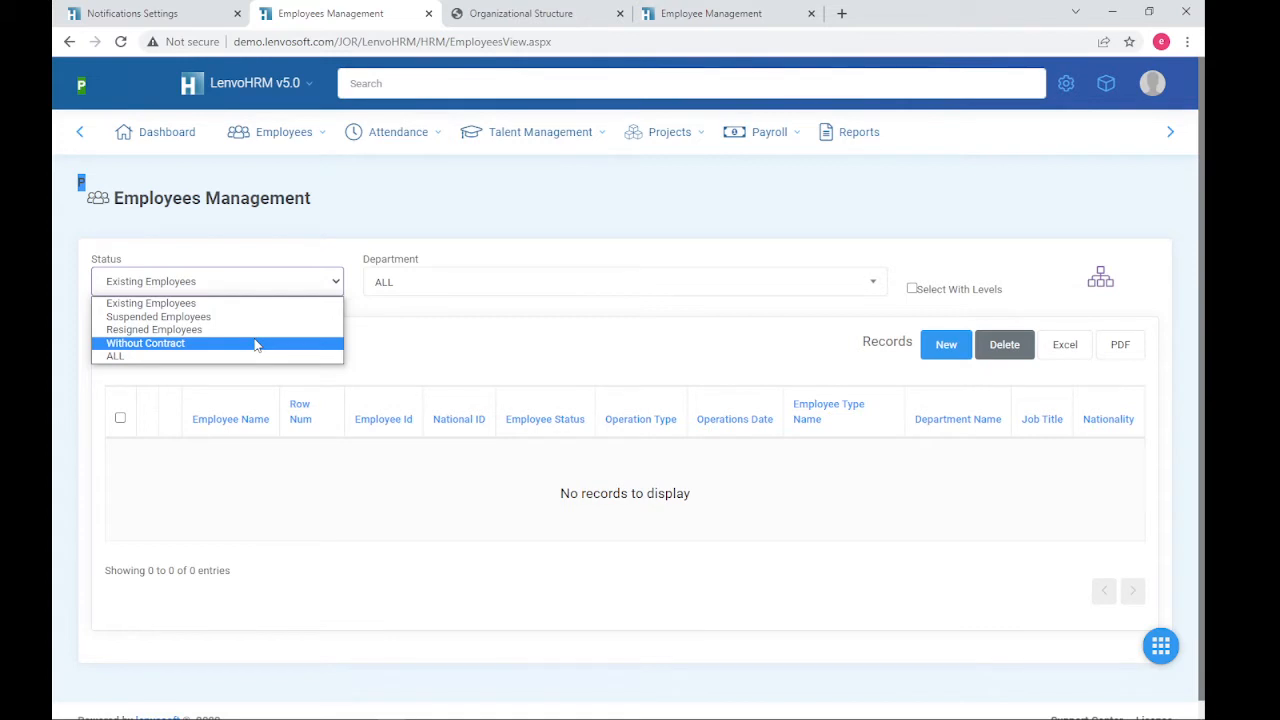
left_click(516, 314)
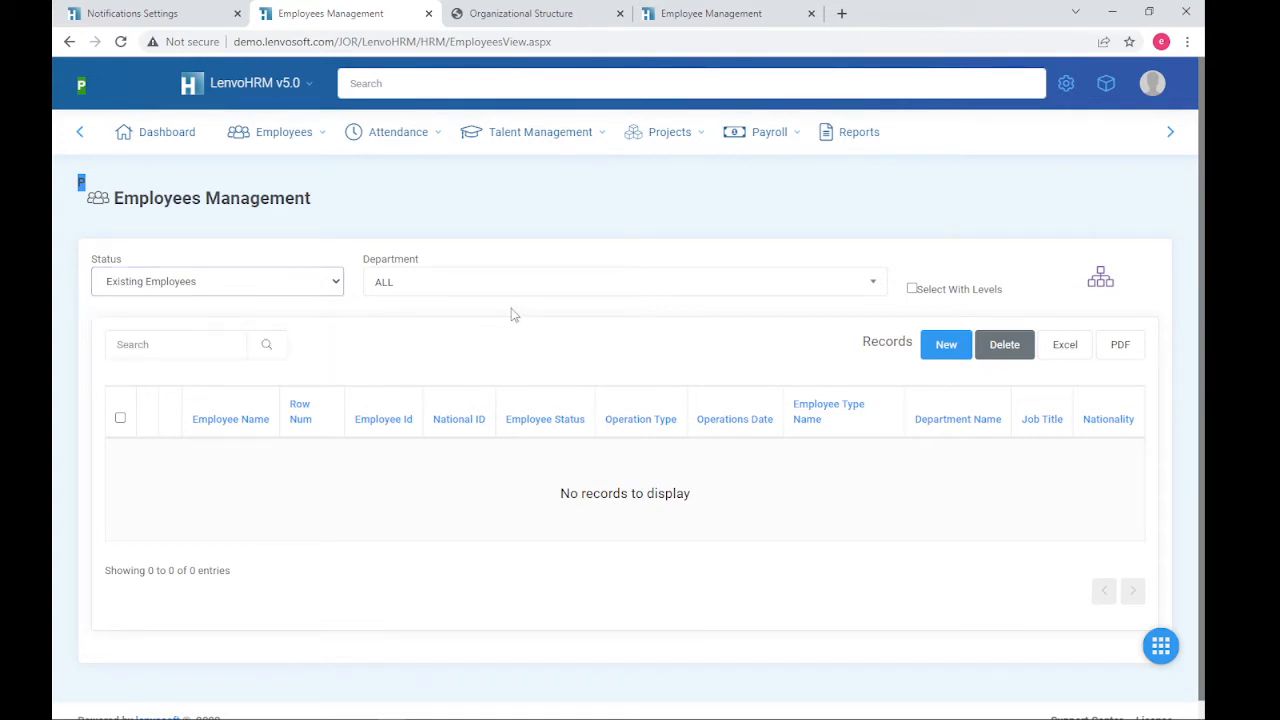
left_click(519, 290)
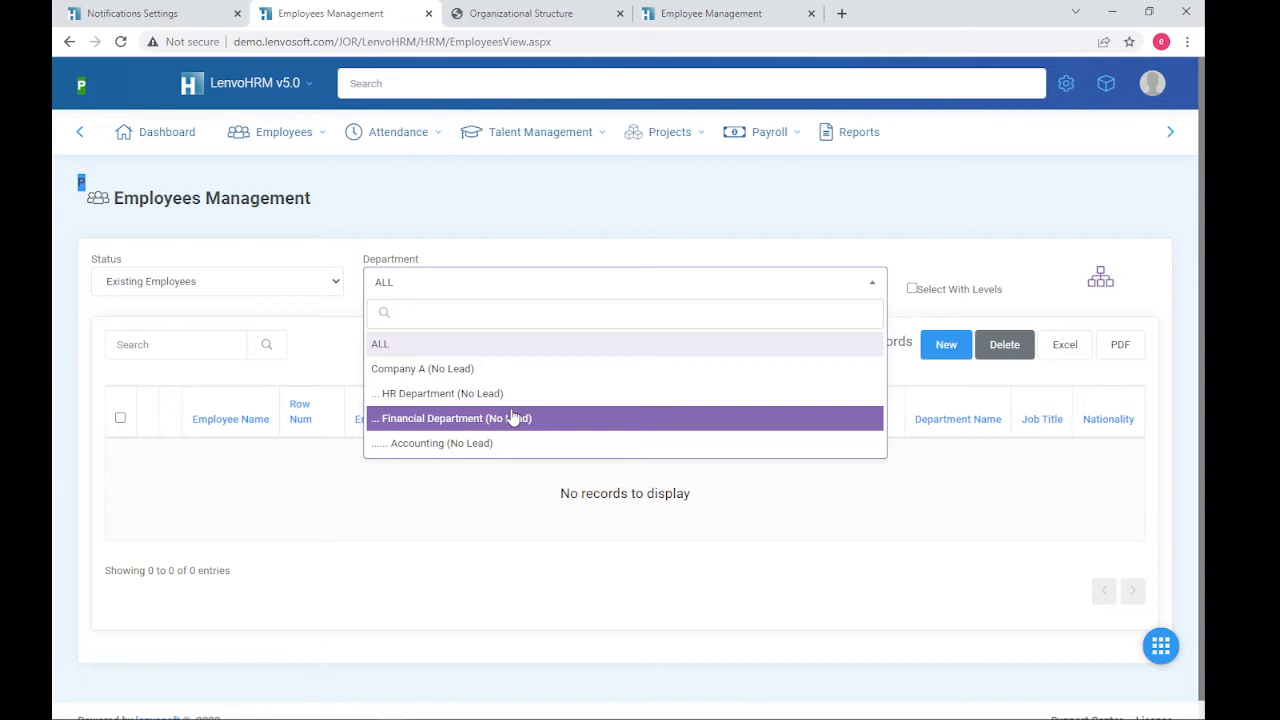
left_click(287, 318)
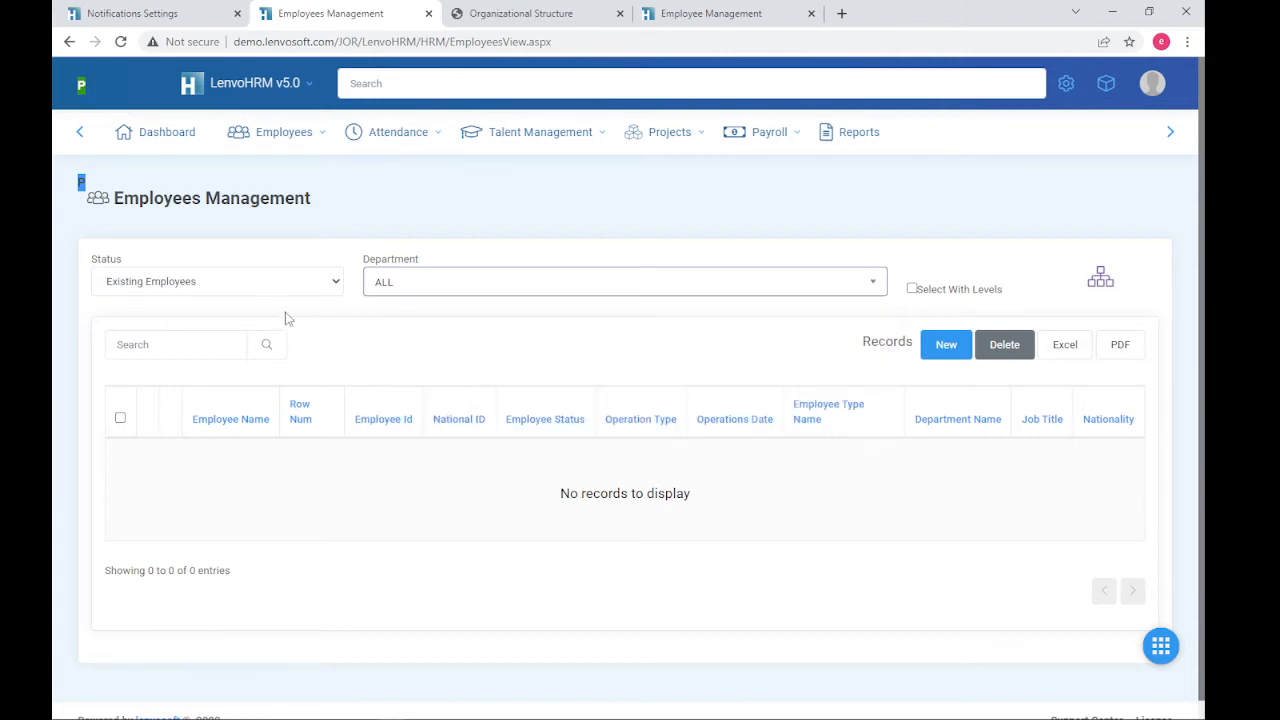
left_click(163, 345)
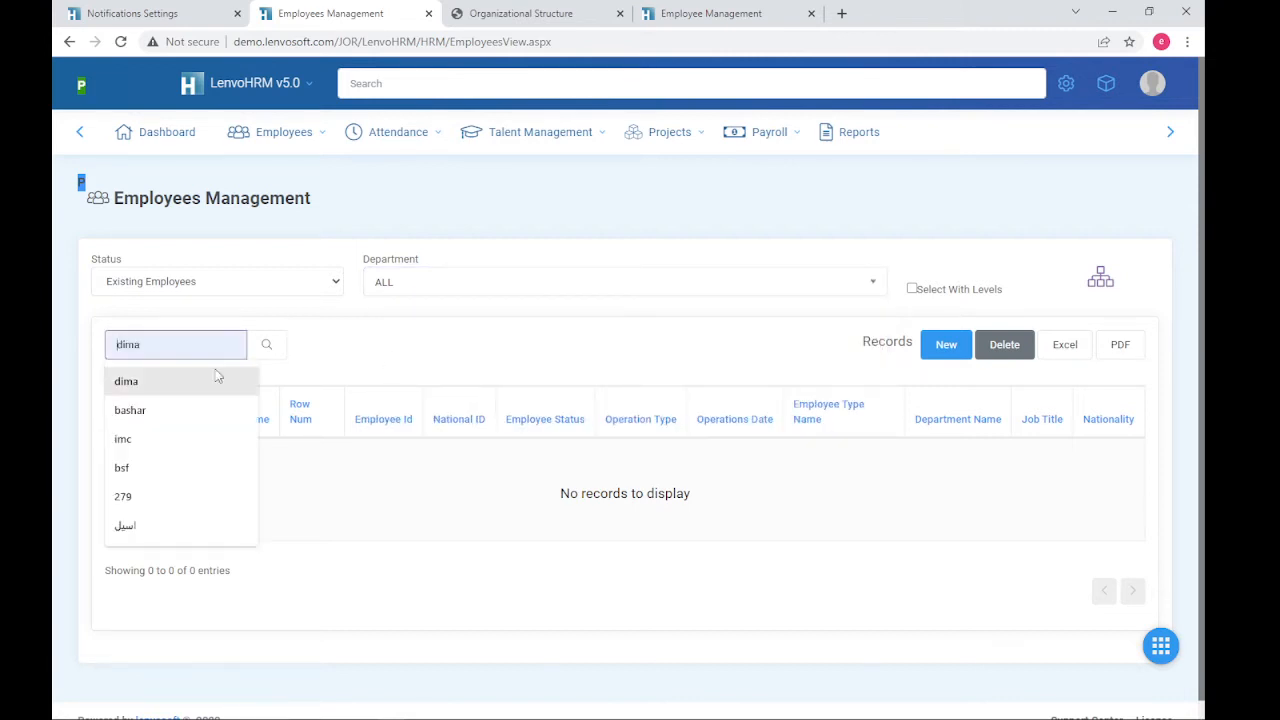
left_click(340, 344)
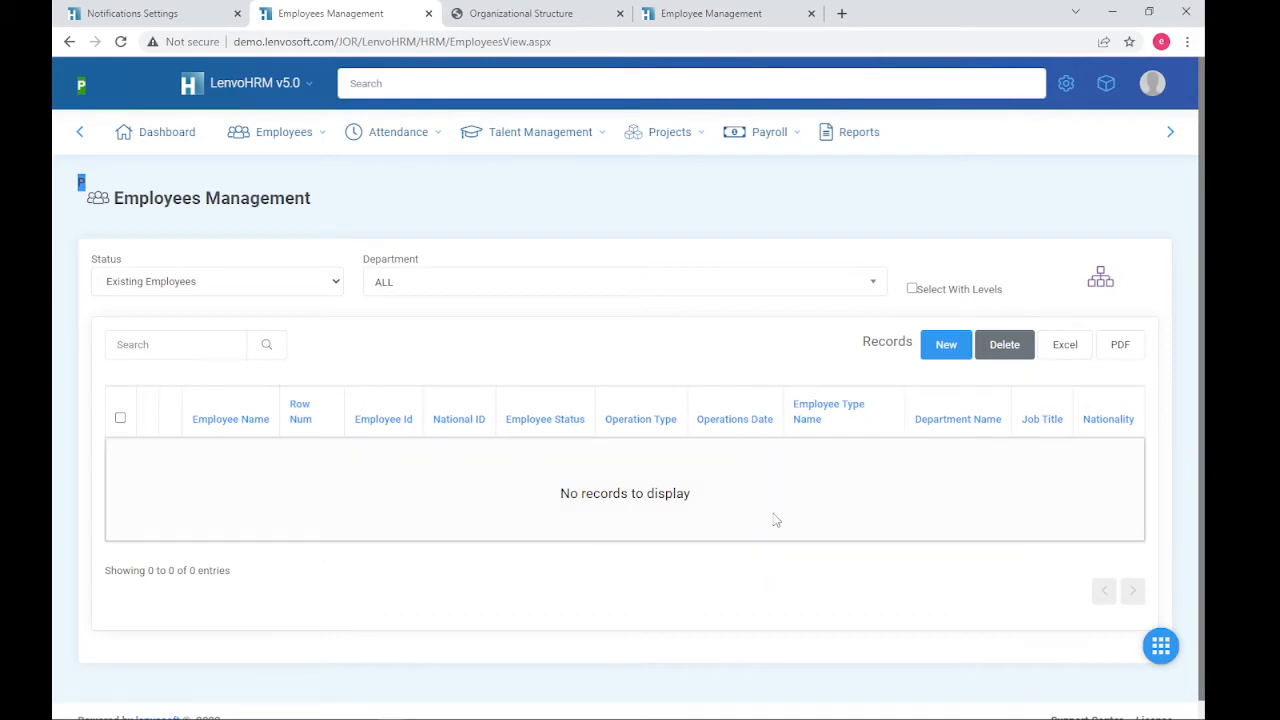
- Create a new employee, opening a blank Employee Details form with ID 1 and Active checked
left_click(946, 346)
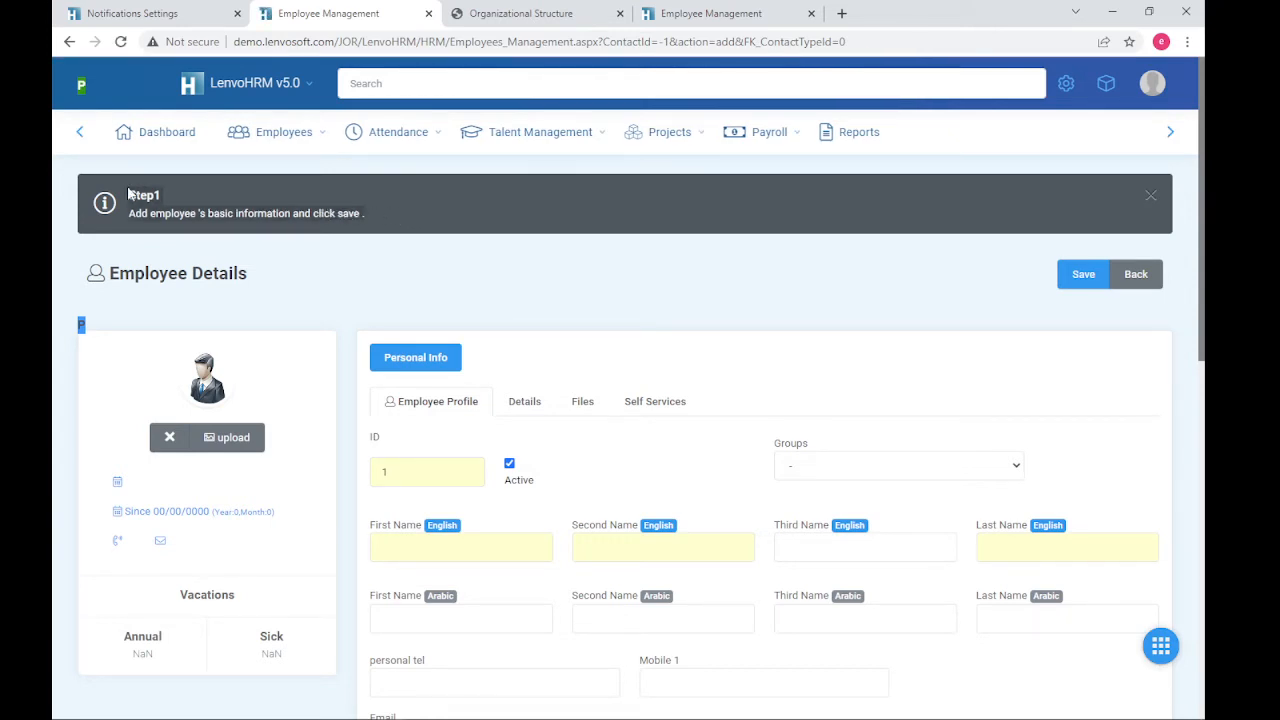
left_click(360, 212)
left_click(509, 275)
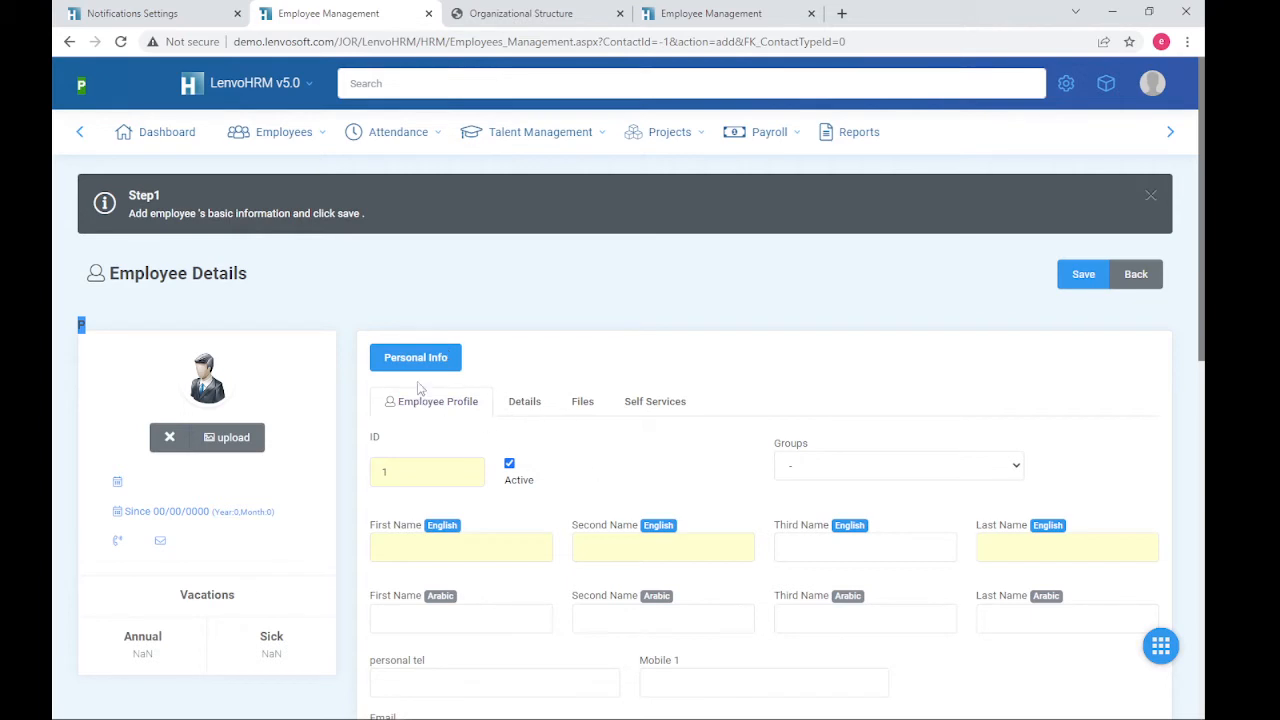
- Change the employee ID to 10 and enter the English names Test, Employee, Demo
scroll(460, 400, "down", 2)
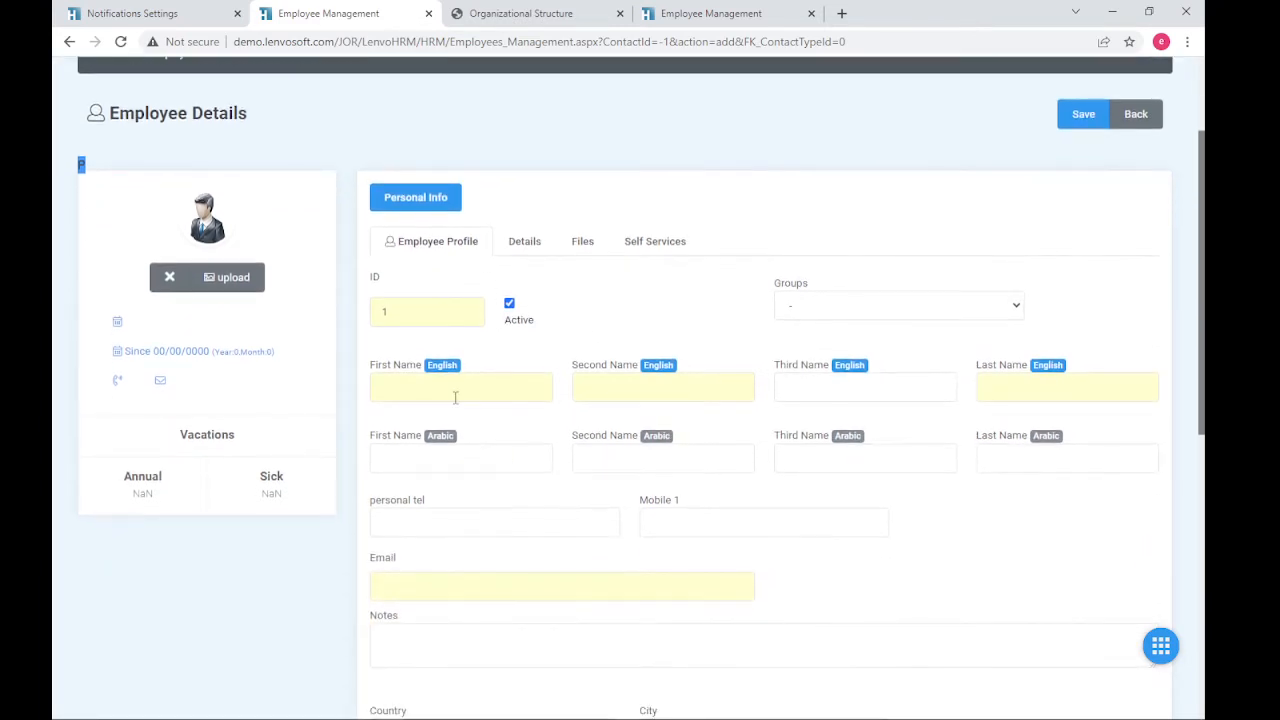
double_click(420, 317)
type("10")
left_click(481, 390)
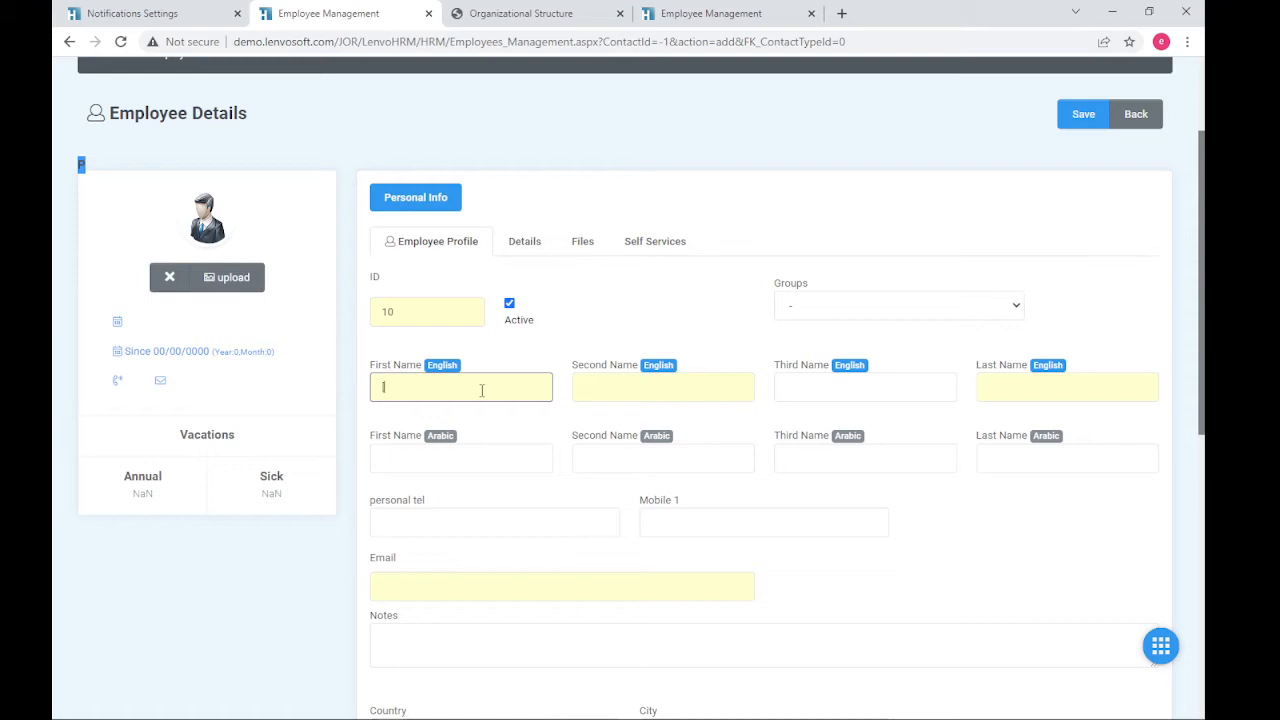
type("H")
type("يوسف")
key("Tab")
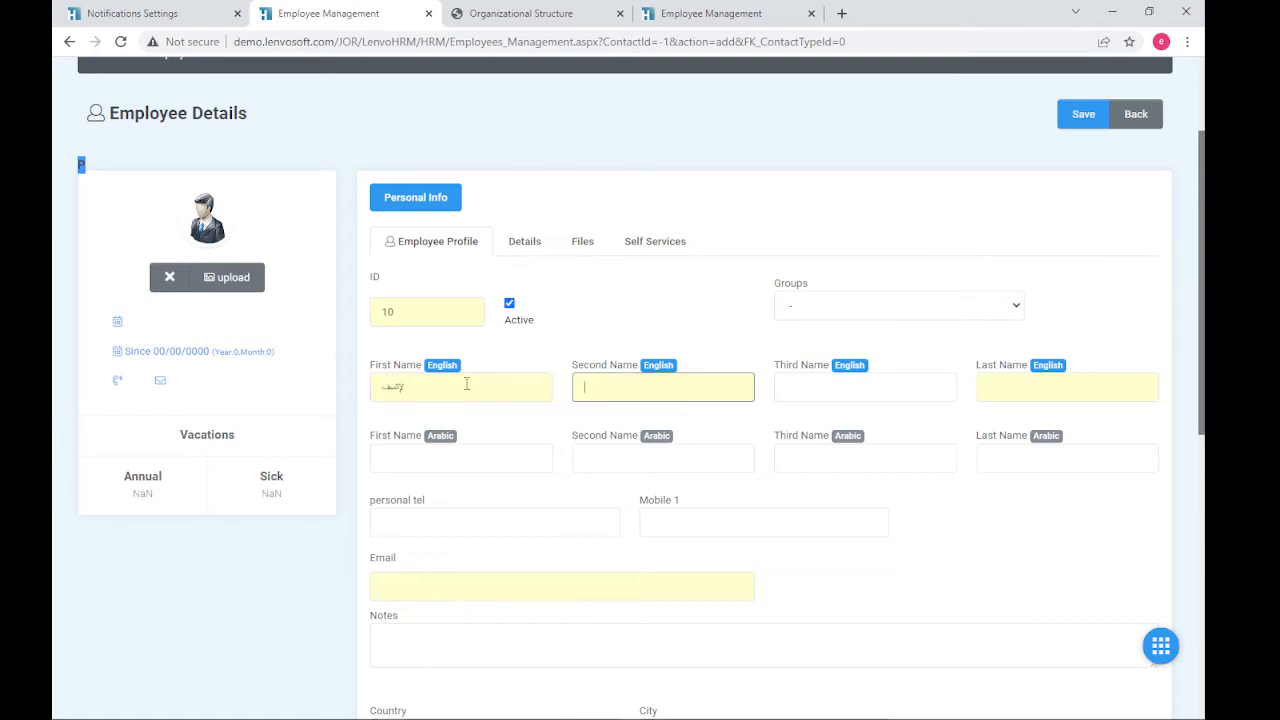
key("shift+Tab")
type("Test")
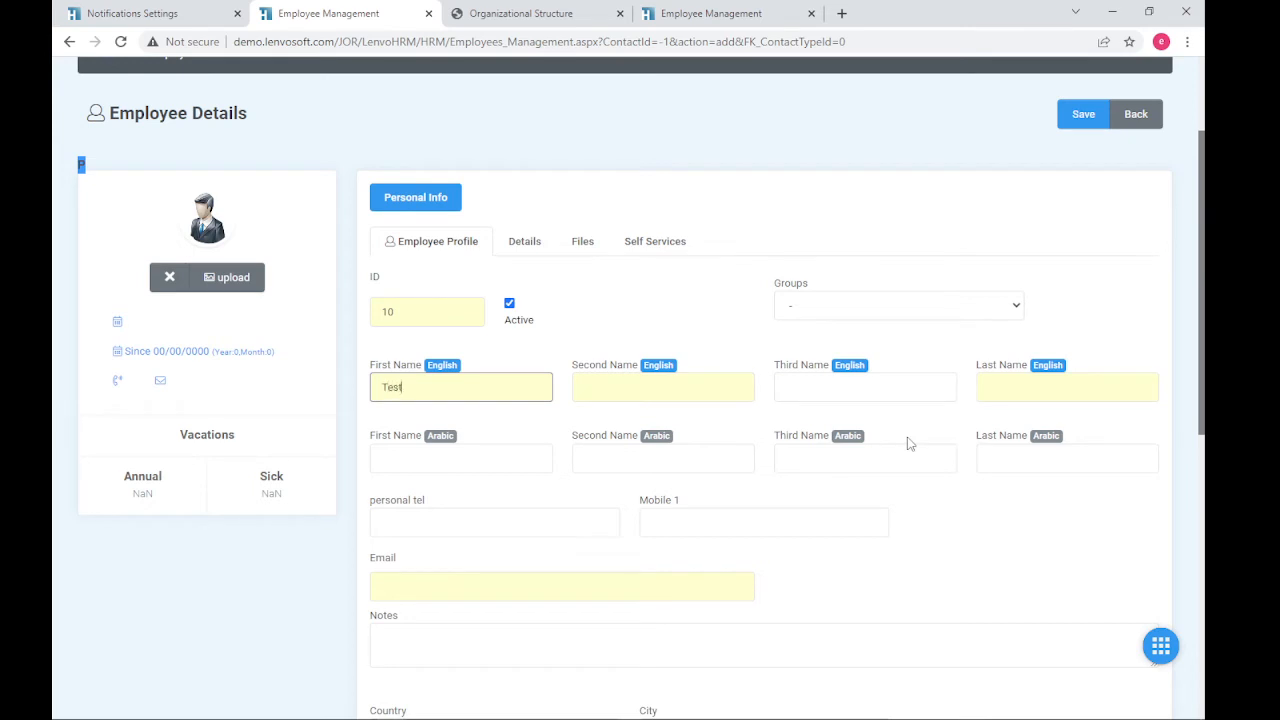
key("Tab")
type("Employee")
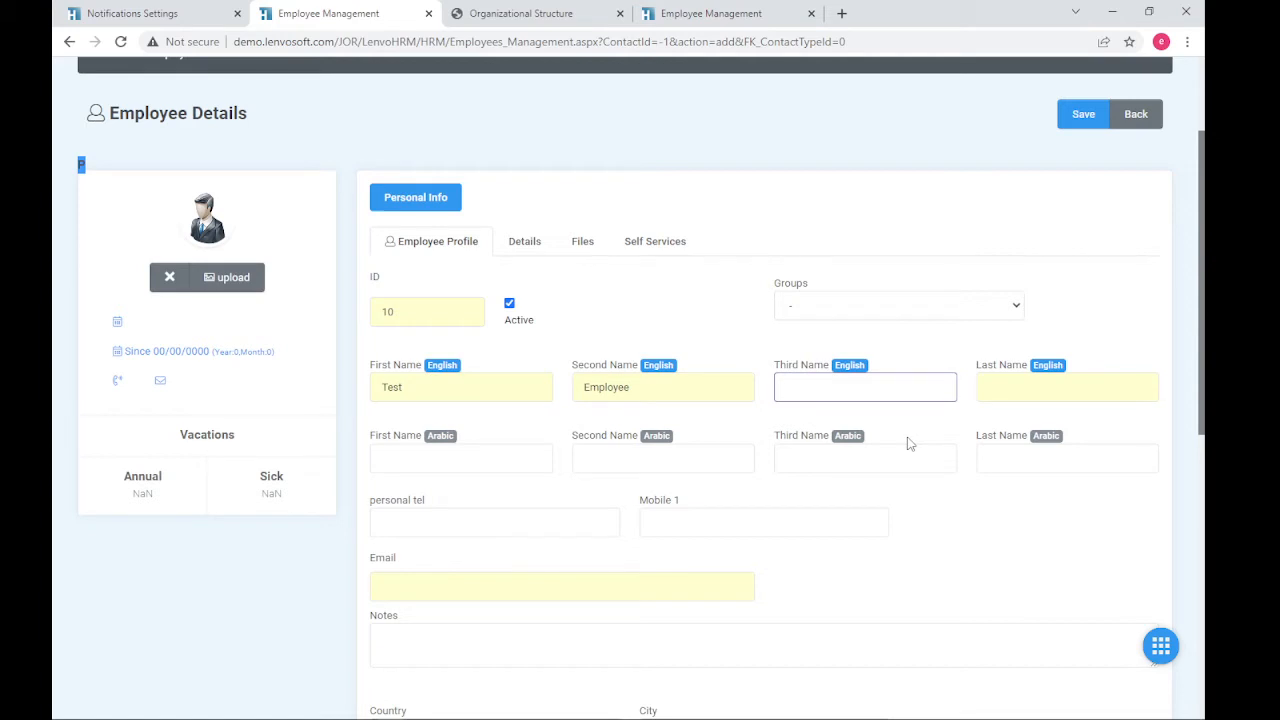
left_click(1032, 381)
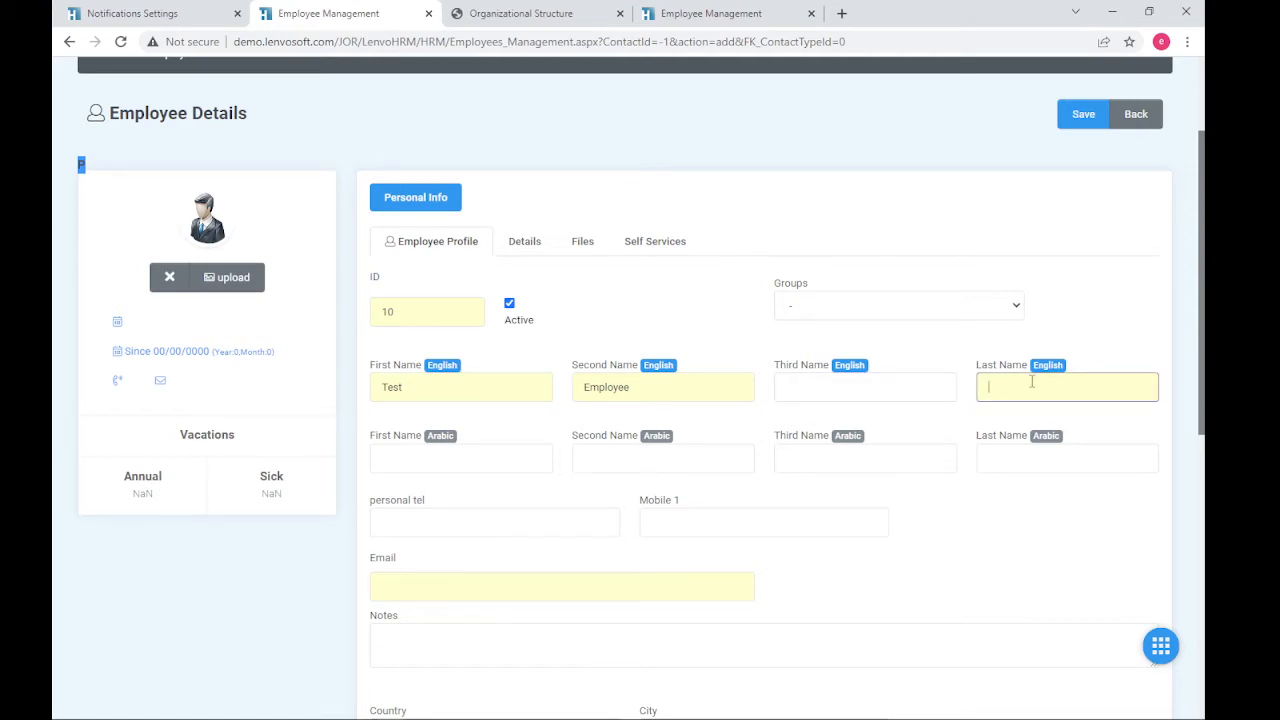
type("Demo")
- Fill the Arabic first, second and last names with تجربة, موظف and تجرب
left_click(496, 464)
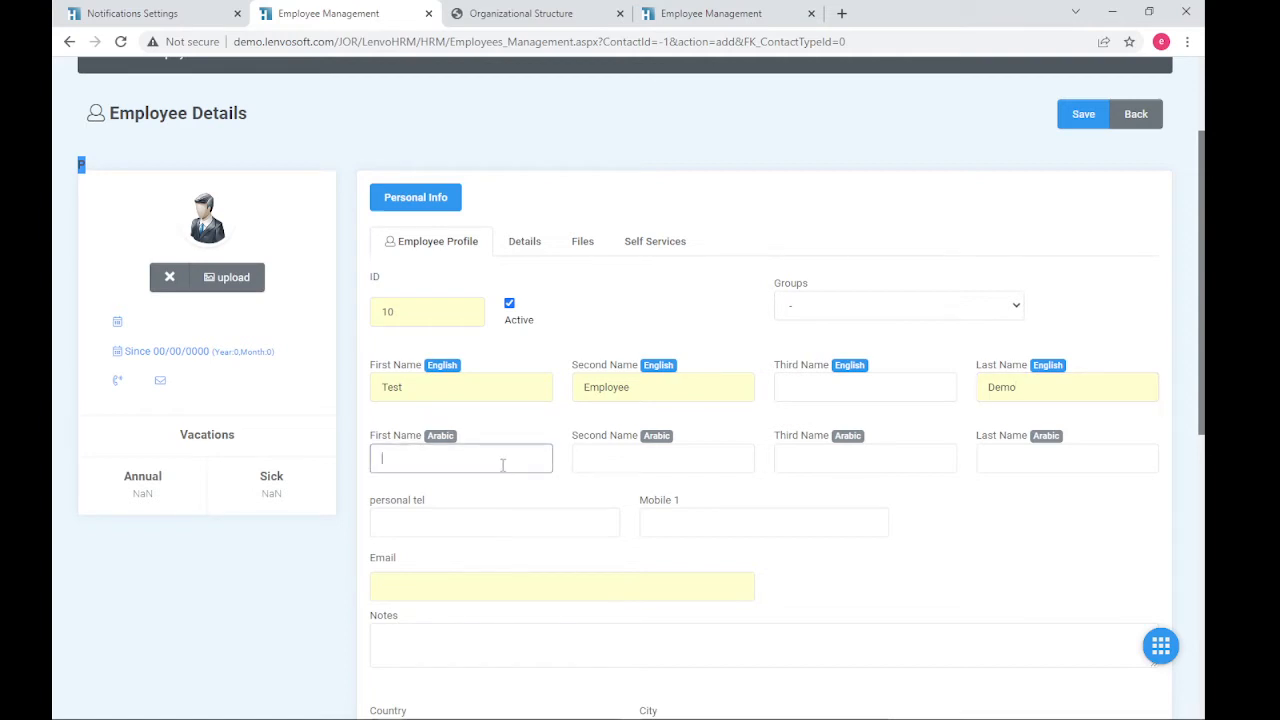
left_click(654, 456)
left_click(852, 459)
key("Tab")
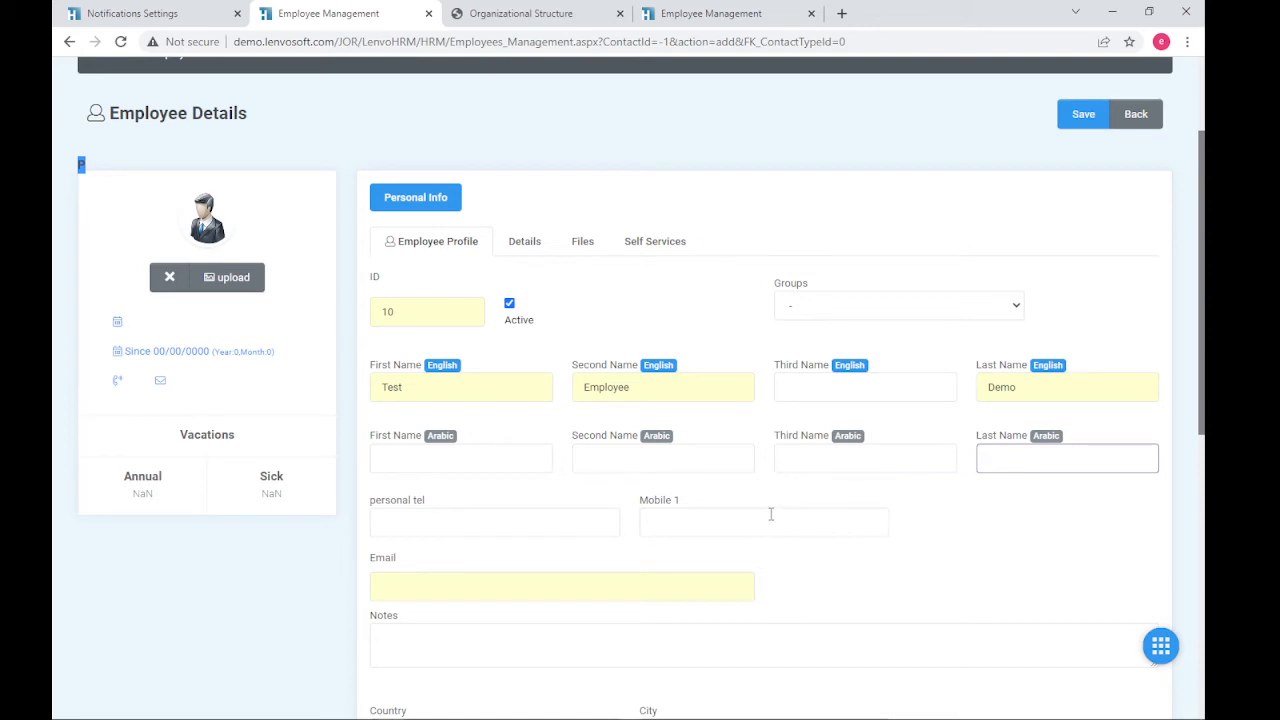
left_click(518, 467)
left_click(696, 460)
left_click(826, 470)
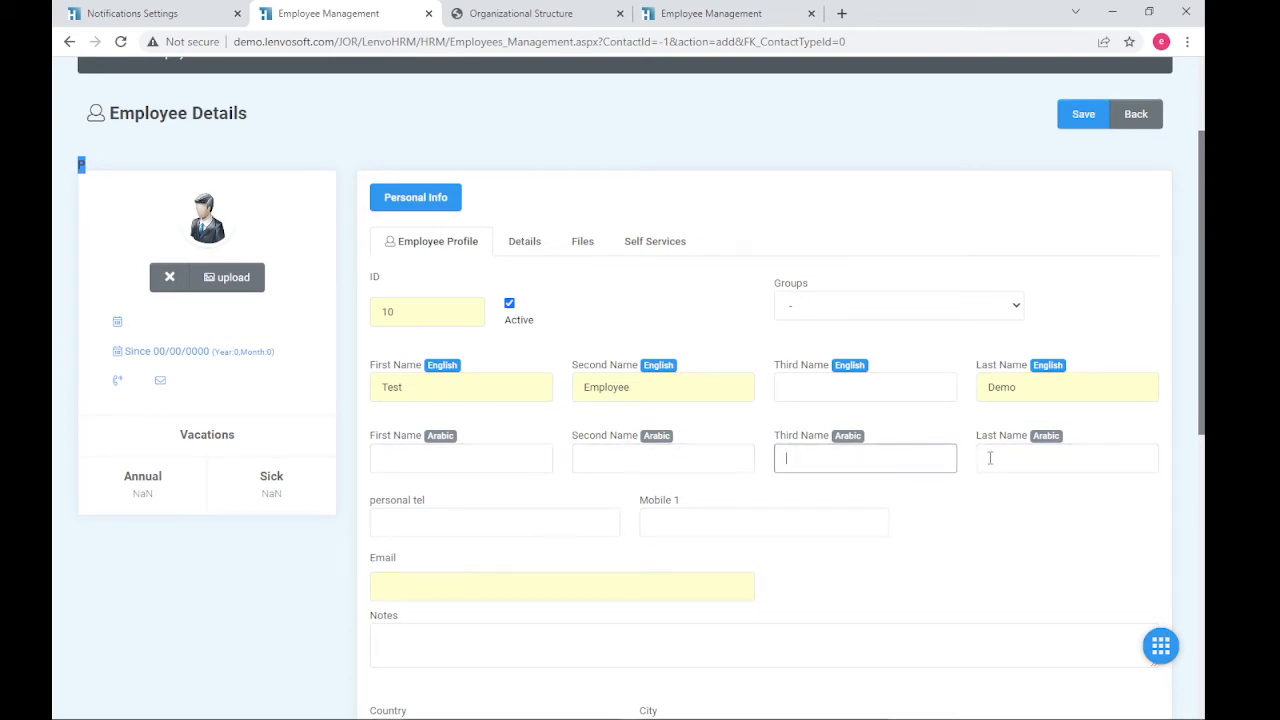
key("Tab")
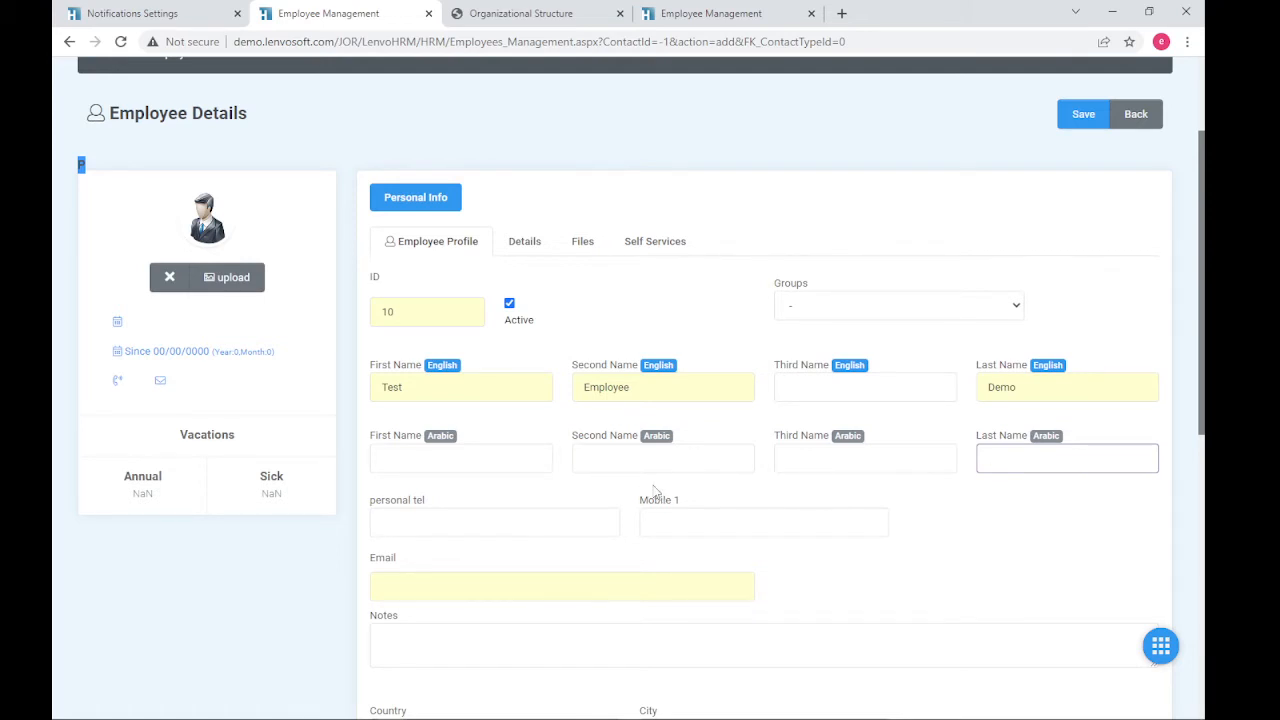
left_click(486, 450)
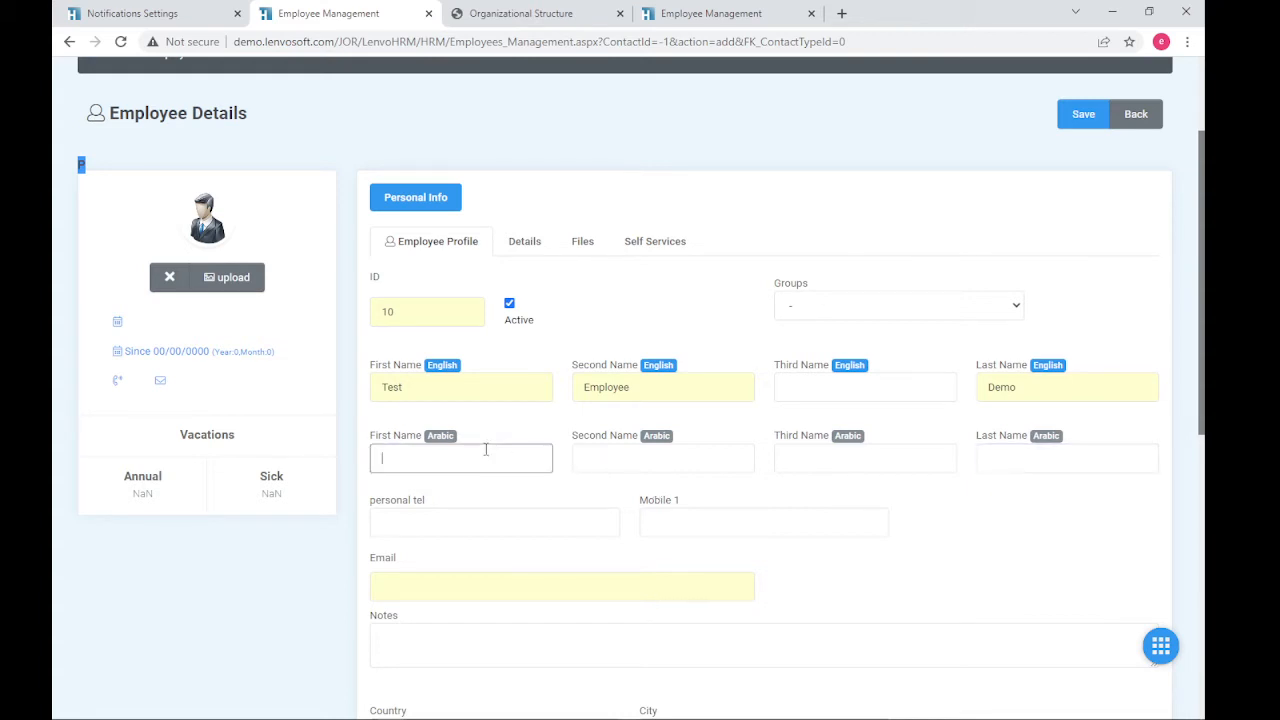
type("تجربة")
left_click(640, 450)
type("م")
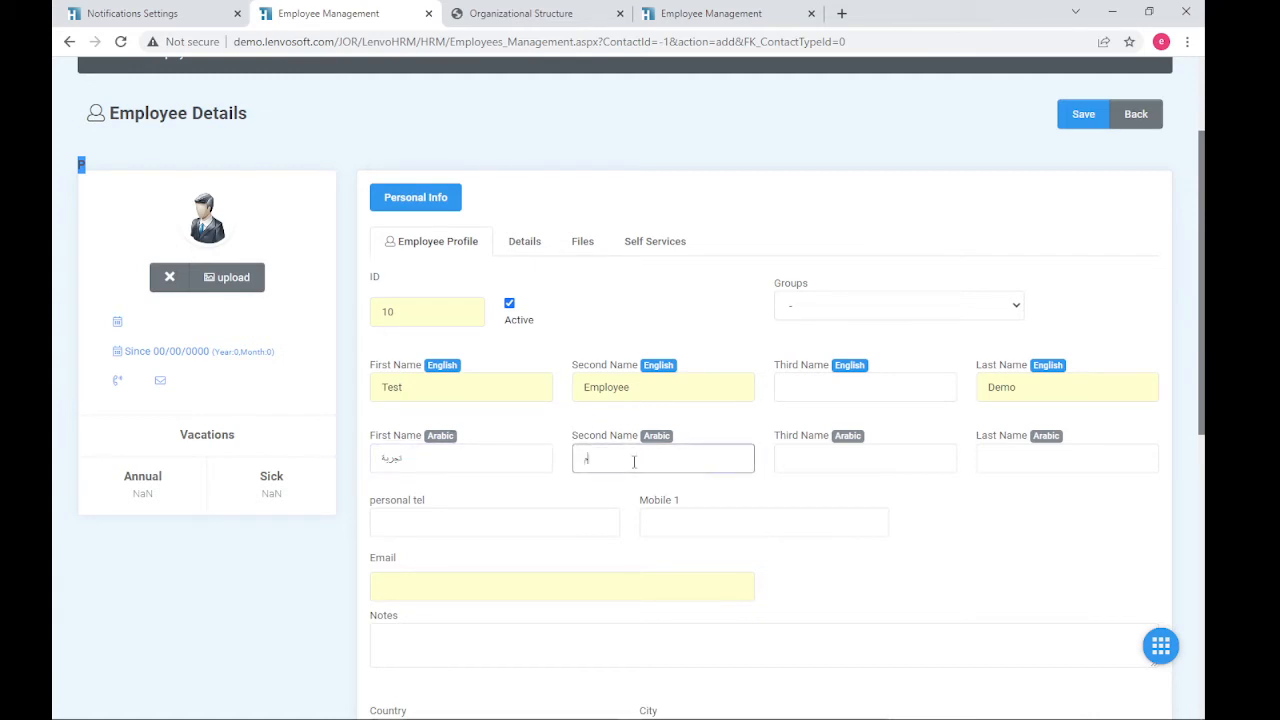
type("وظف")
left_click(1040, 450)
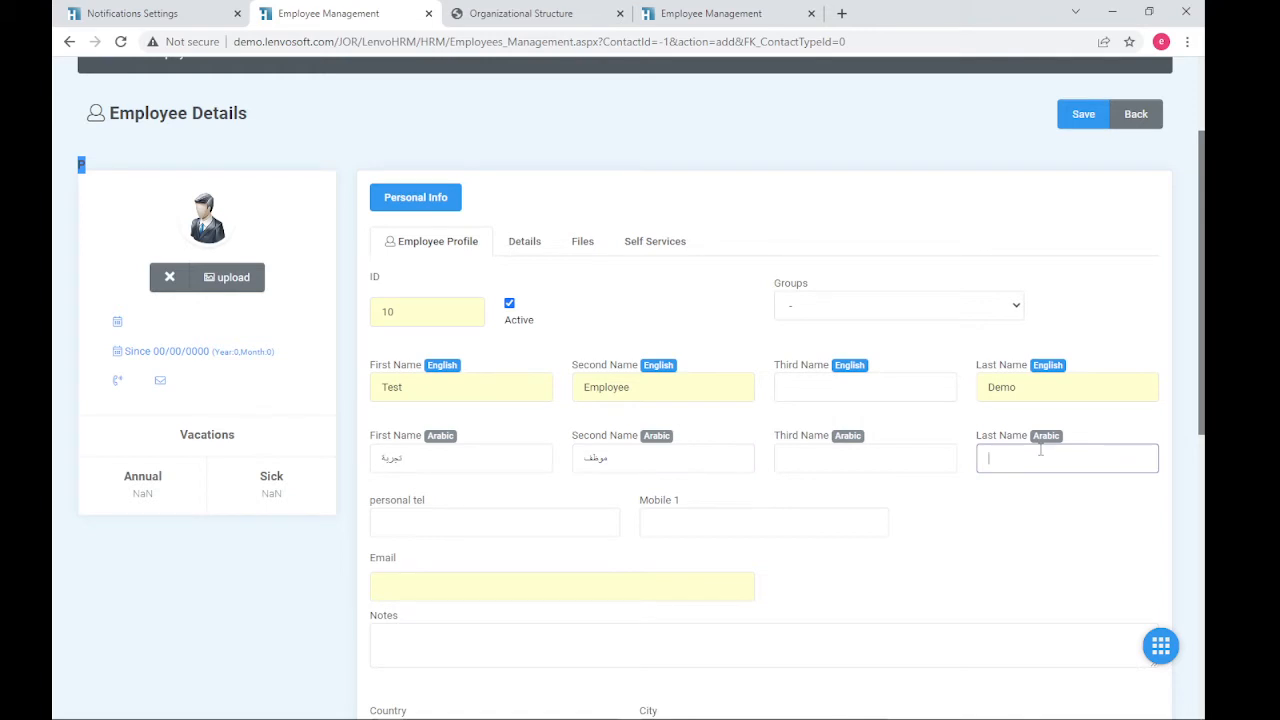
type("تجربة")
- Fill the employee's email address using the first suggested address
left_click(477, 520)
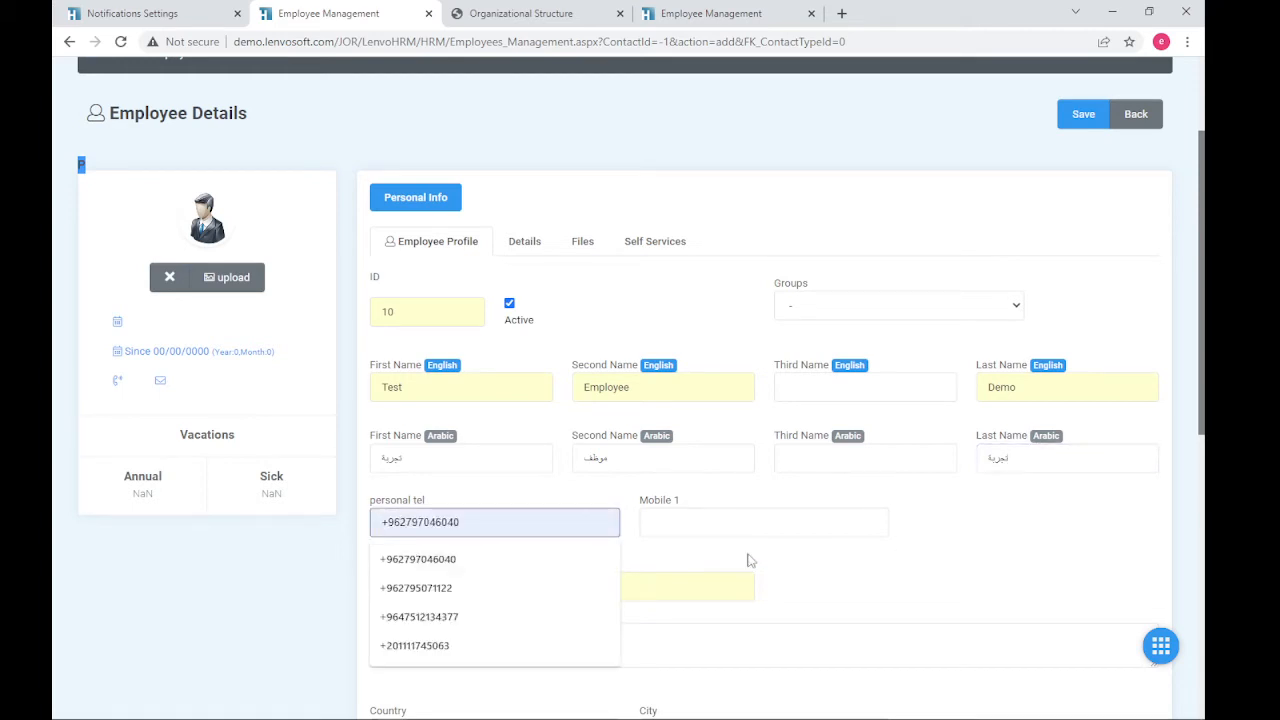
left_click(740, 522)
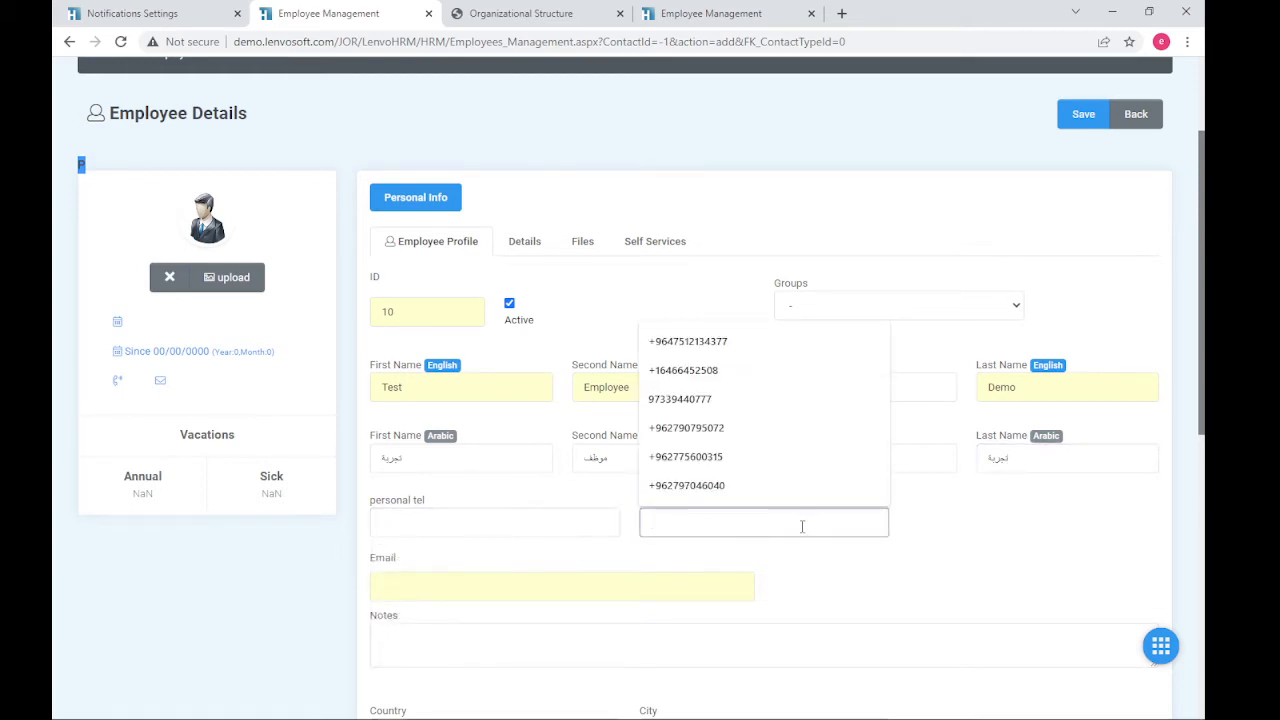
left_click(598, 523)
left_click(732, 582)
left_click(583, 587)
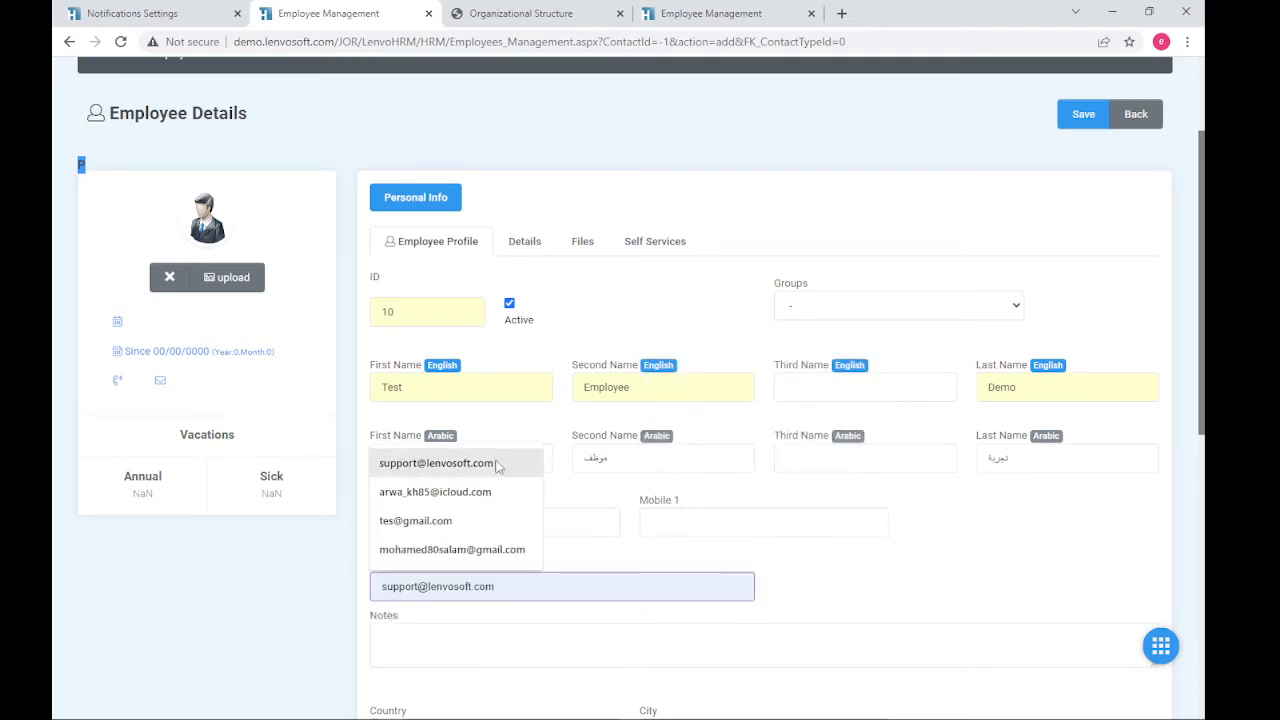
left_click(436, 463)
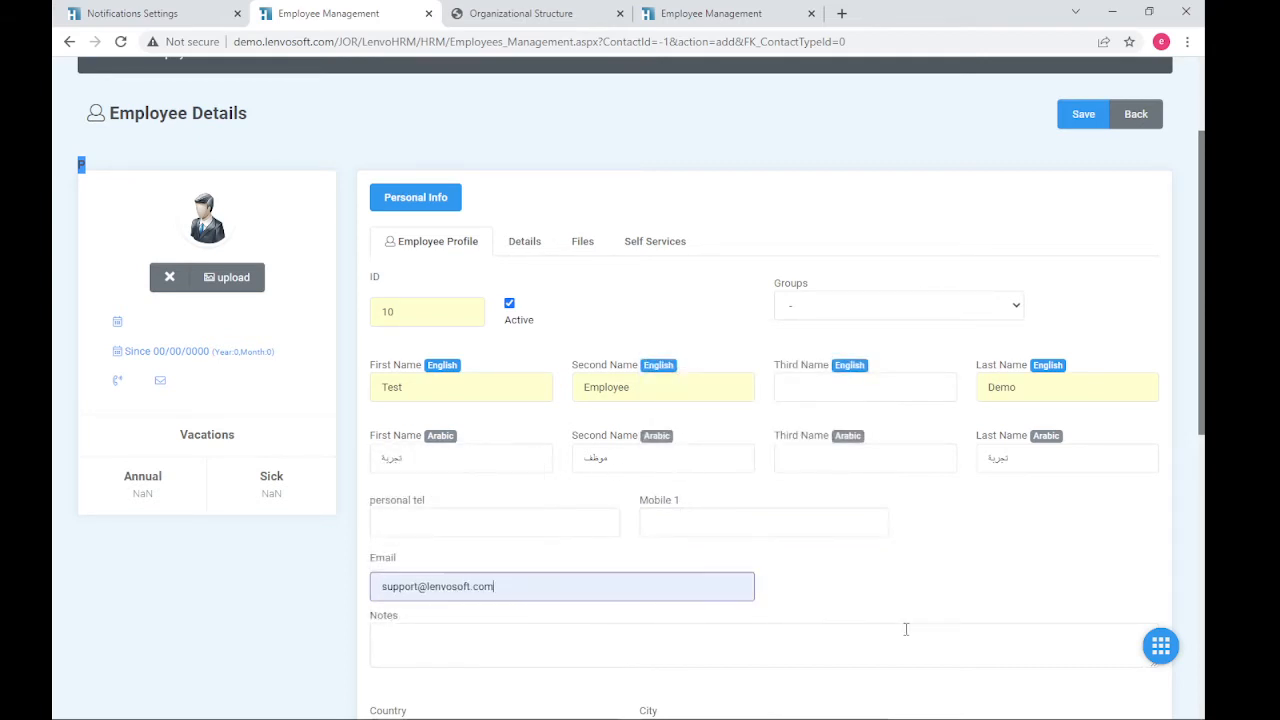
left_click(551, 607)
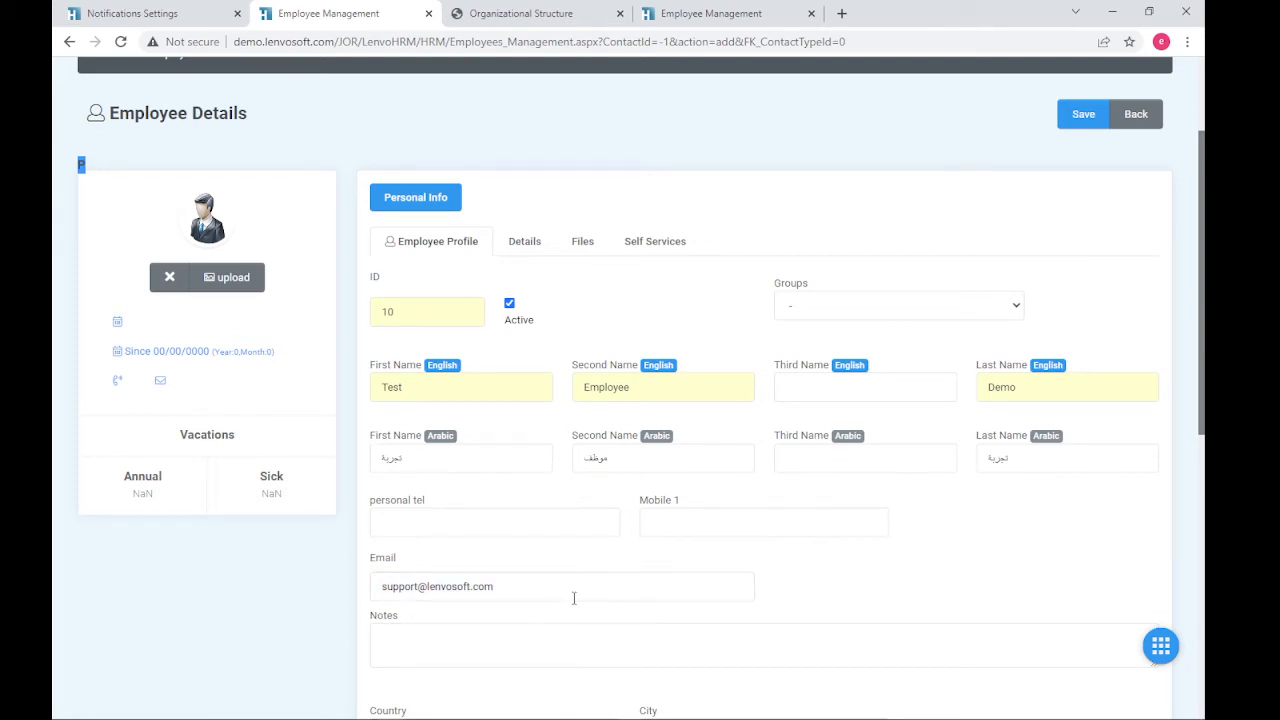
- Set the country to Jordan and the city to Amman
scroll(574, 598, "down", 2)
left_click(527, 410)
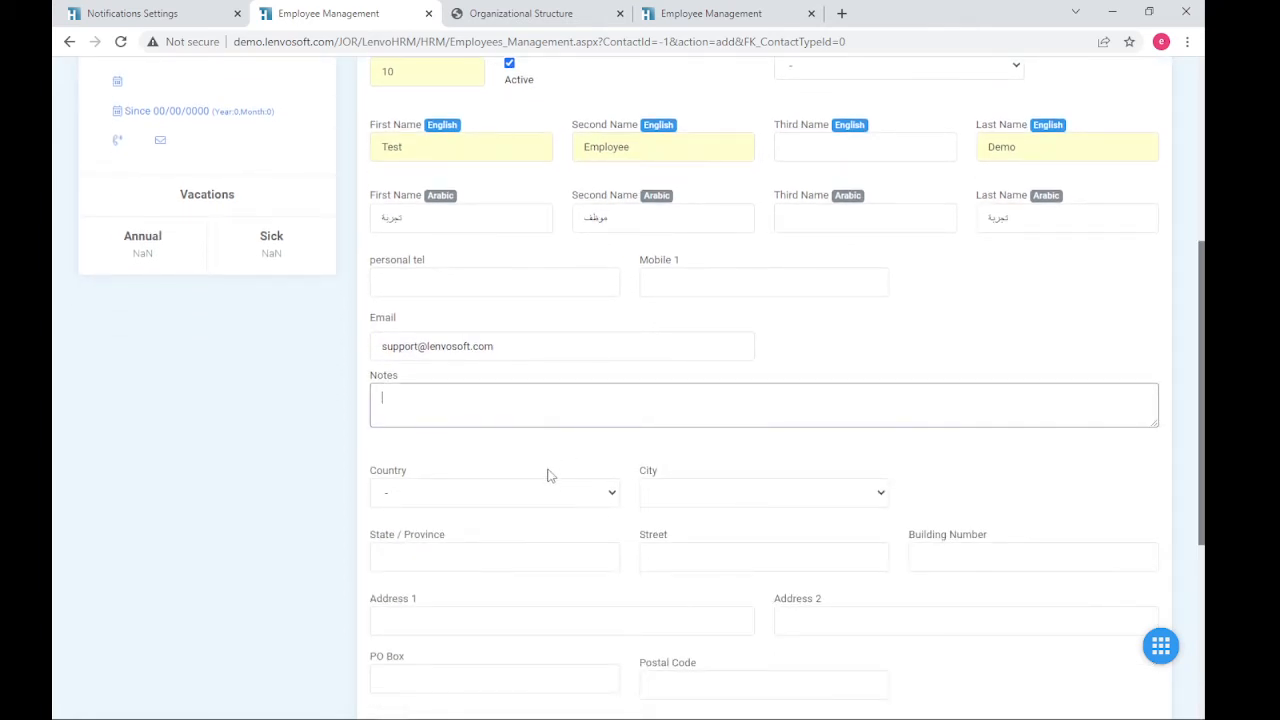
left_click(562, 491)
left_click(530, 529)
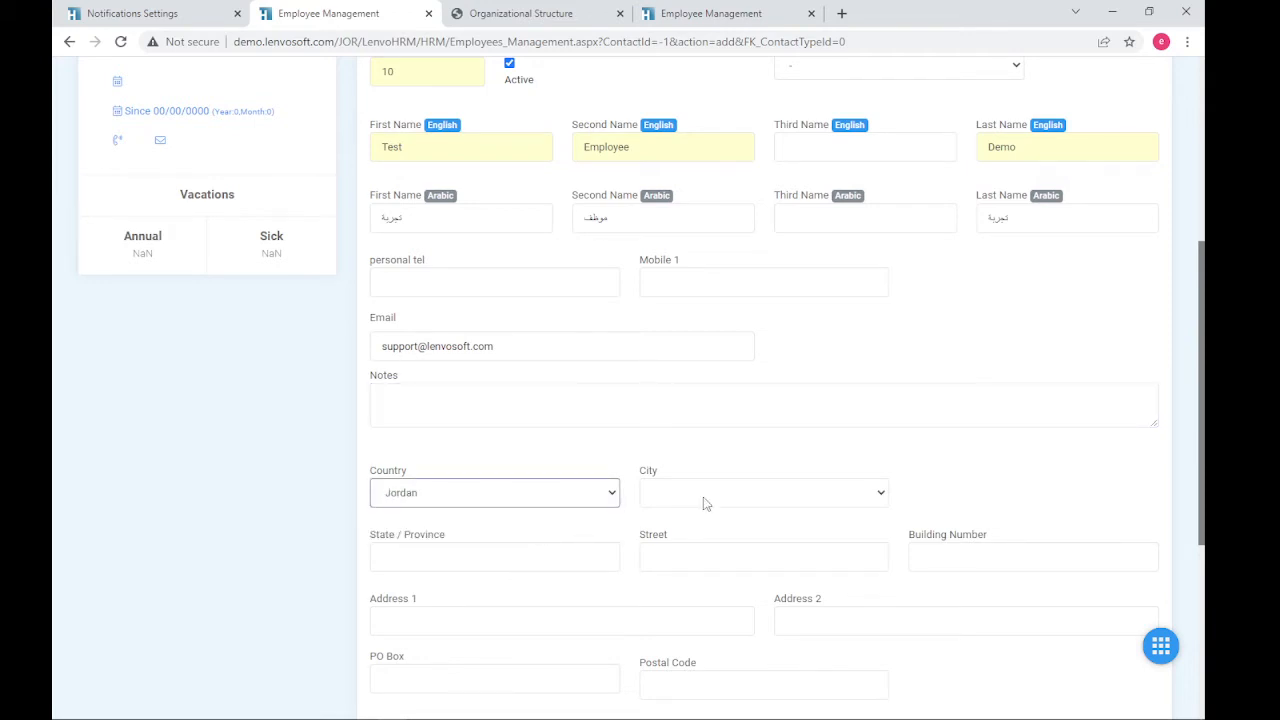
left_click(706, 503)
left_click(729, 497)
left_click(731, 530)
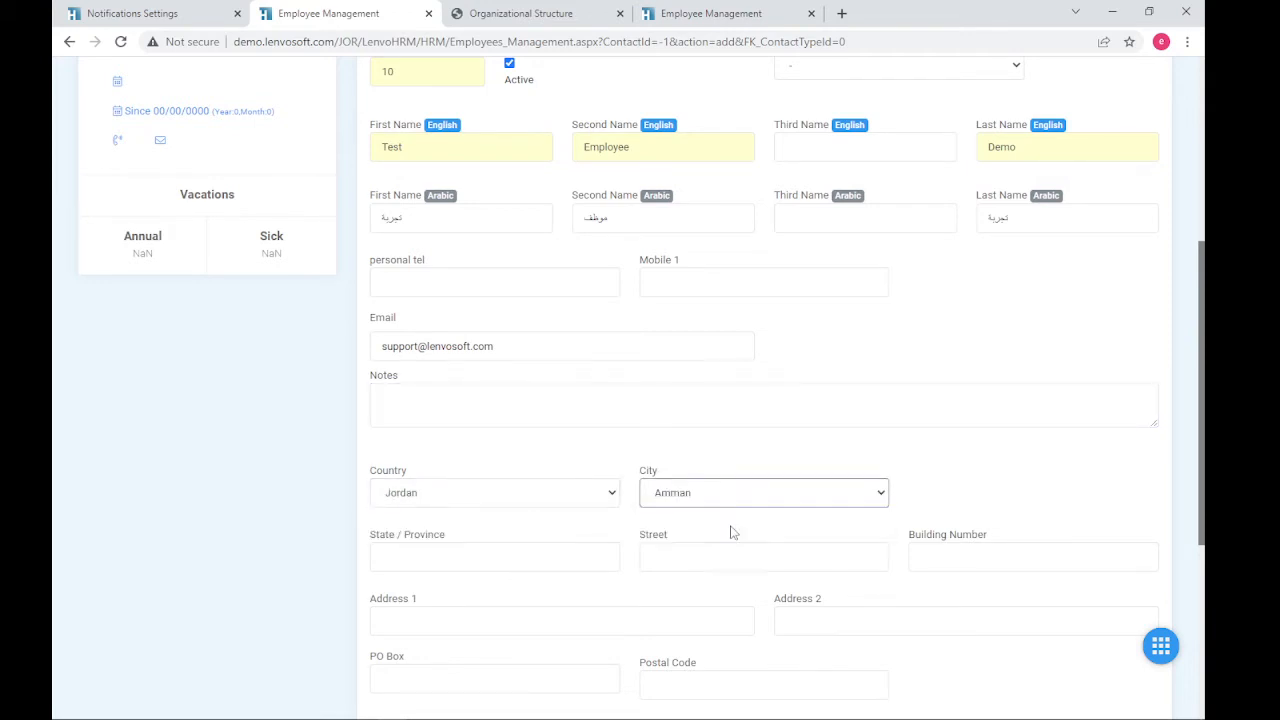
left_click(971, 463)
- Pass through Street, Building Number and both address lines, leaving them empty
scroll(900, 465, "down", 2)
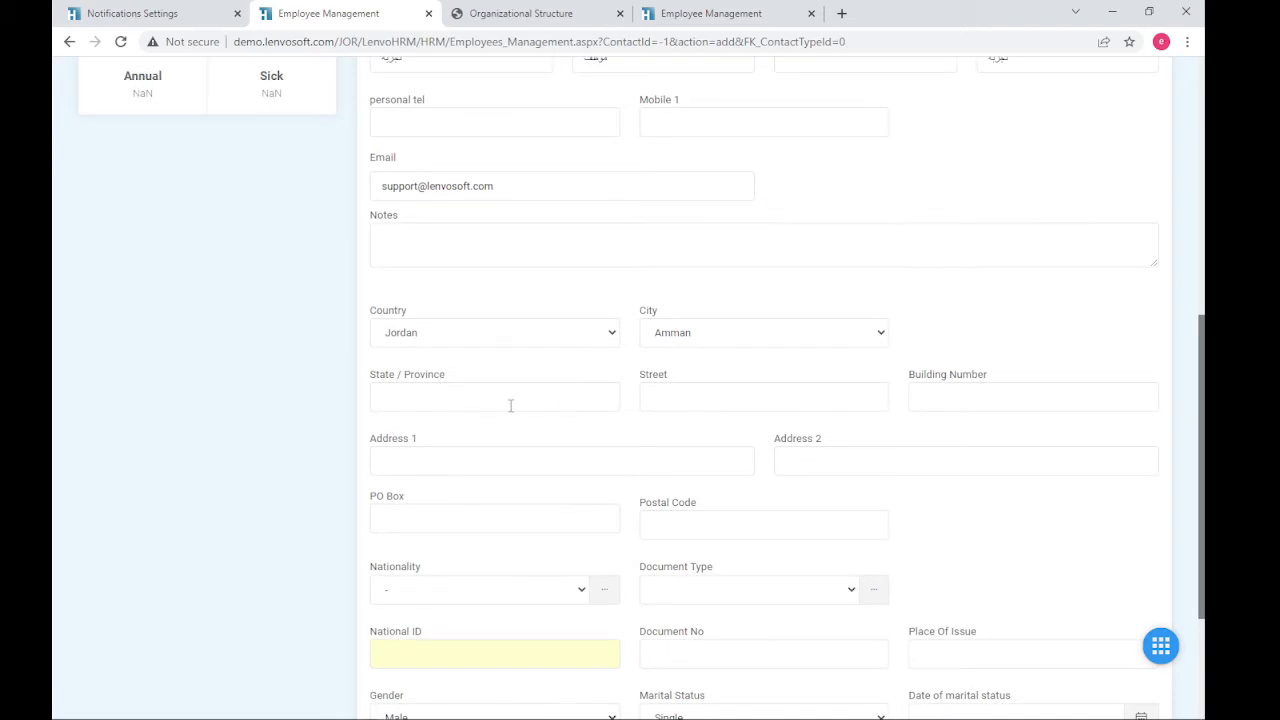
left_click(680, 393)
left_click(1050, 400)
left_click(866, 463)
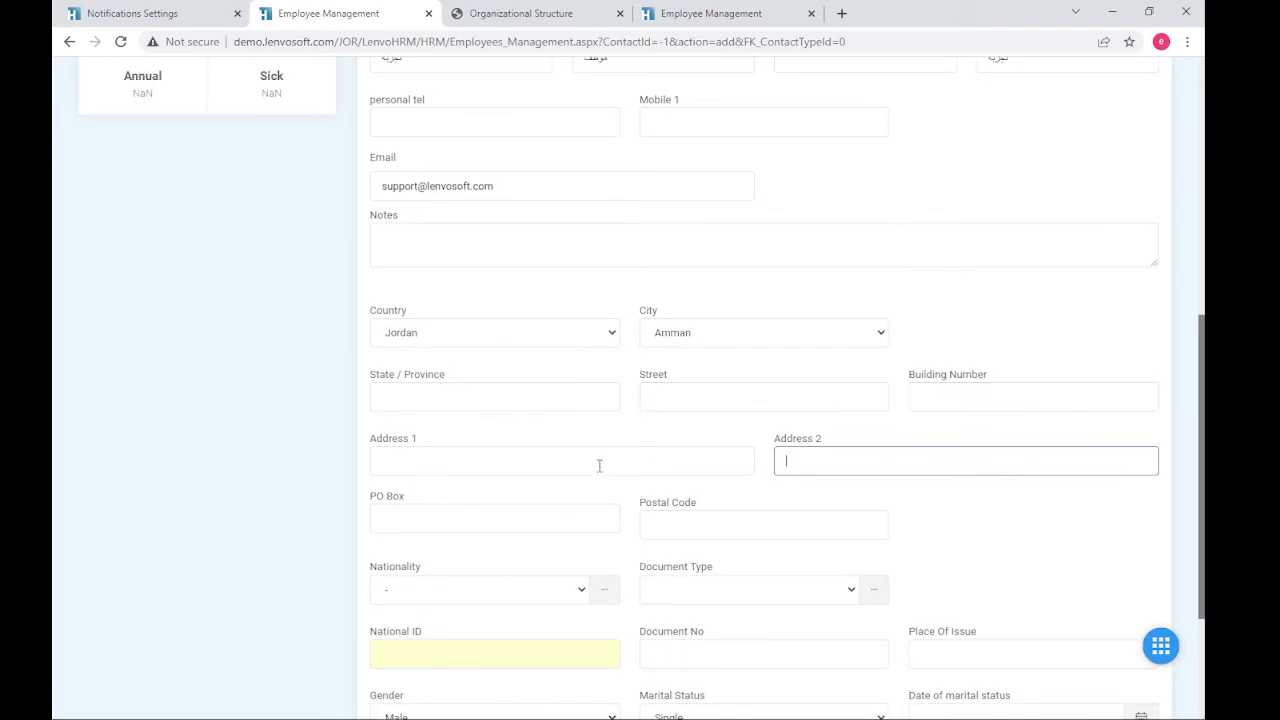
left_click(599, 465)
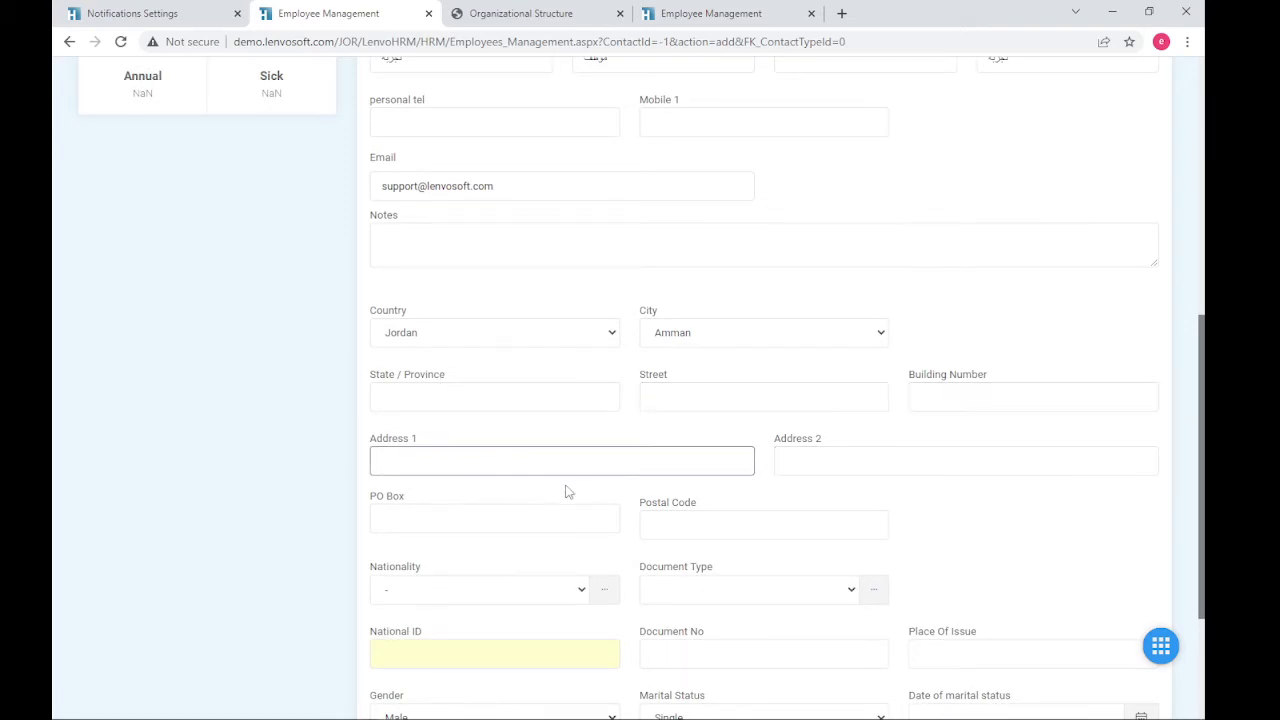
scroll(594, 517, "down", 2)
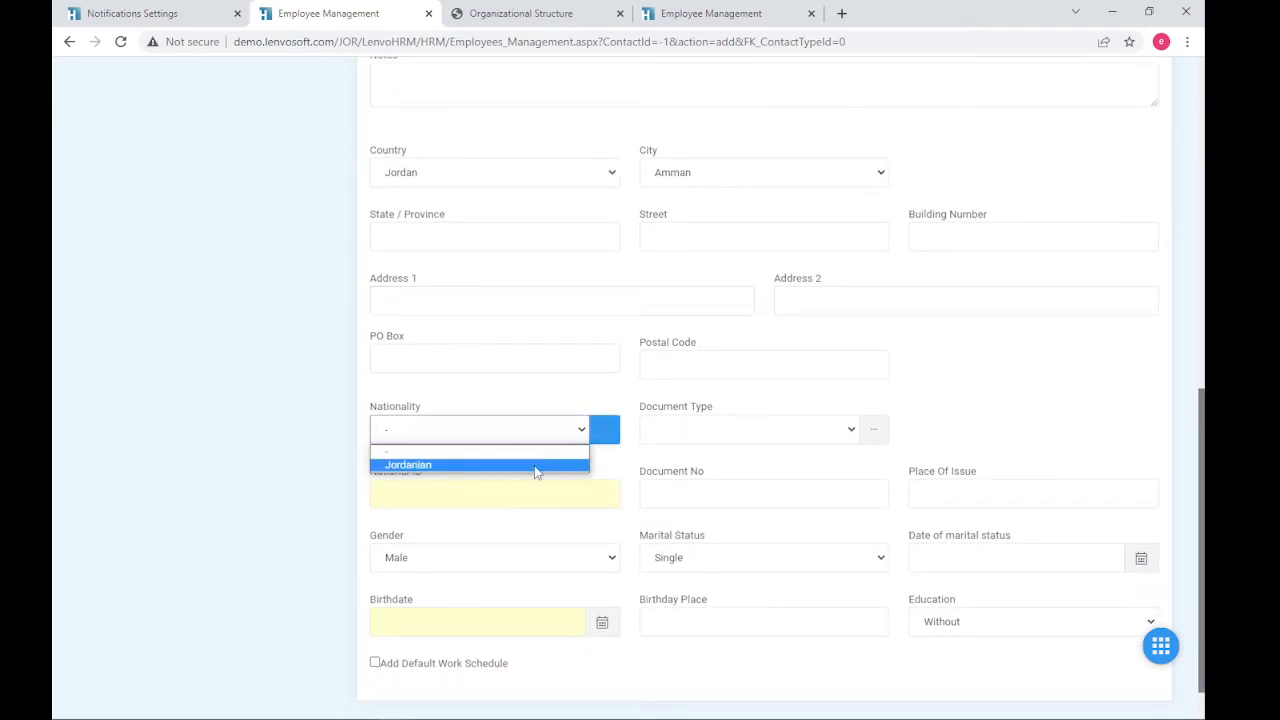
- Set nationality to Jordanian, document type National ID, and enter the national ID and document numbers
left_click(535, 465)
left_click(763, 438)
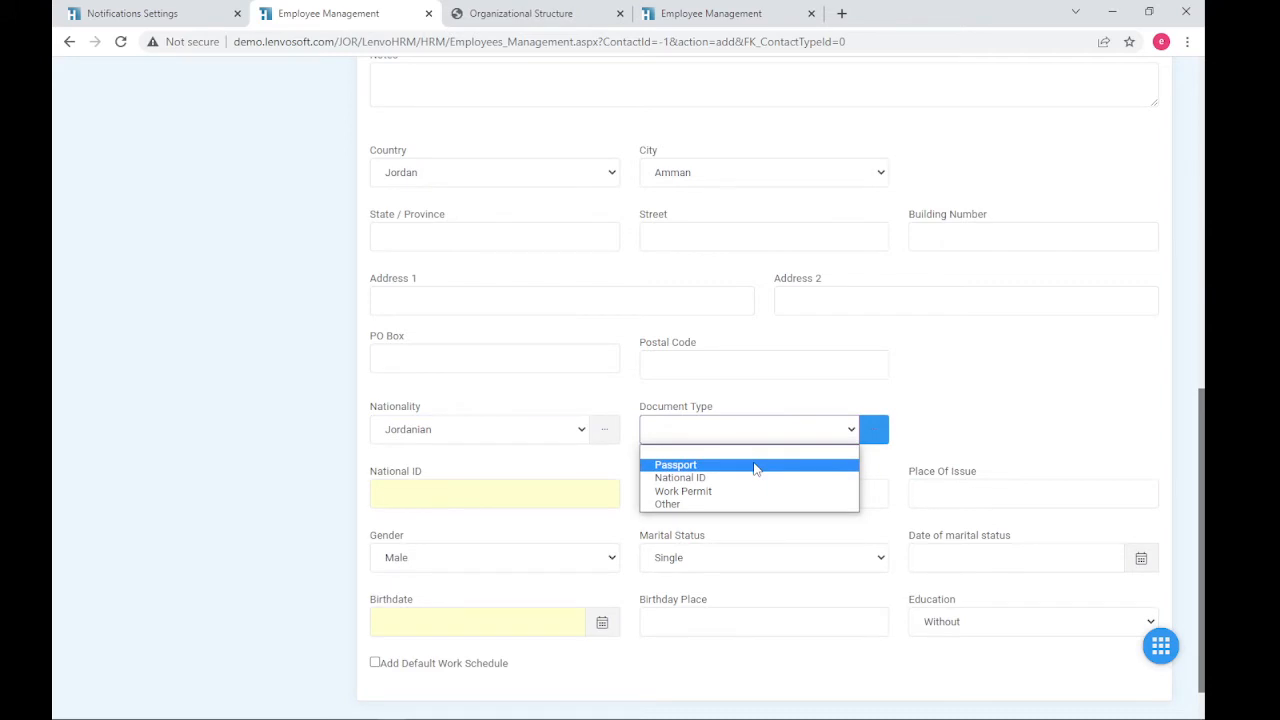
left_click(755, 478)
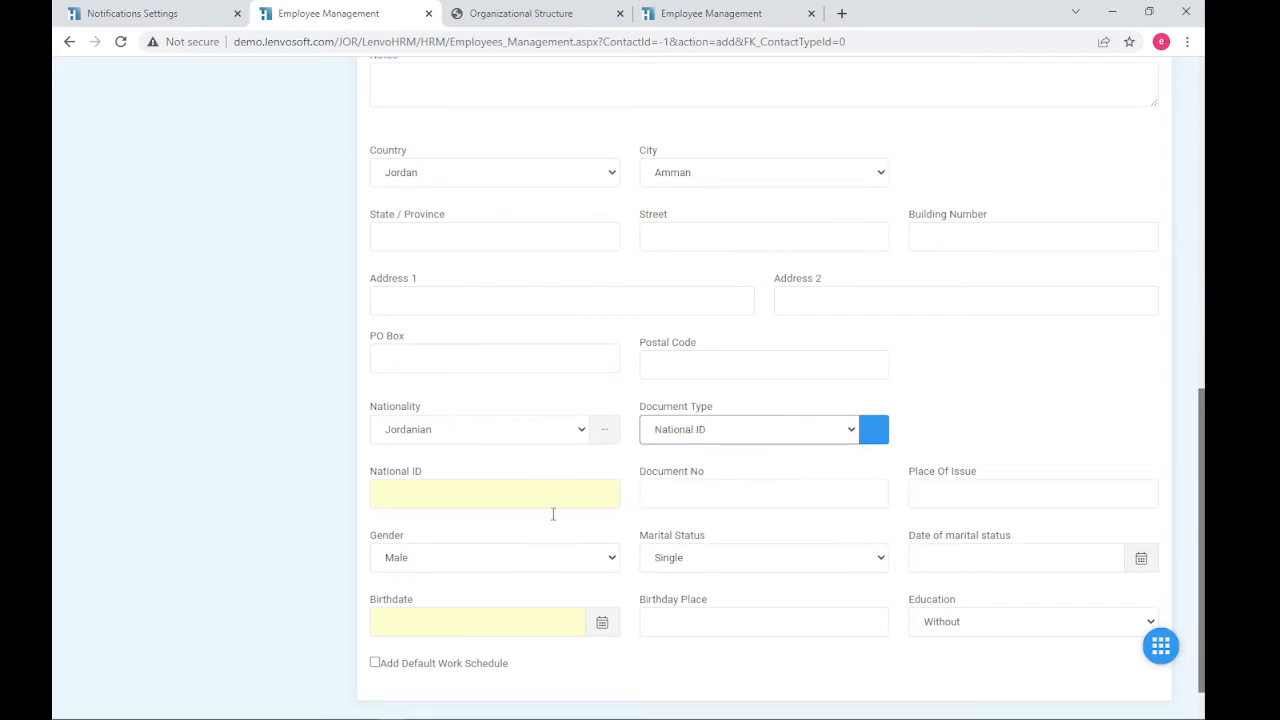
left_click(494, 494)
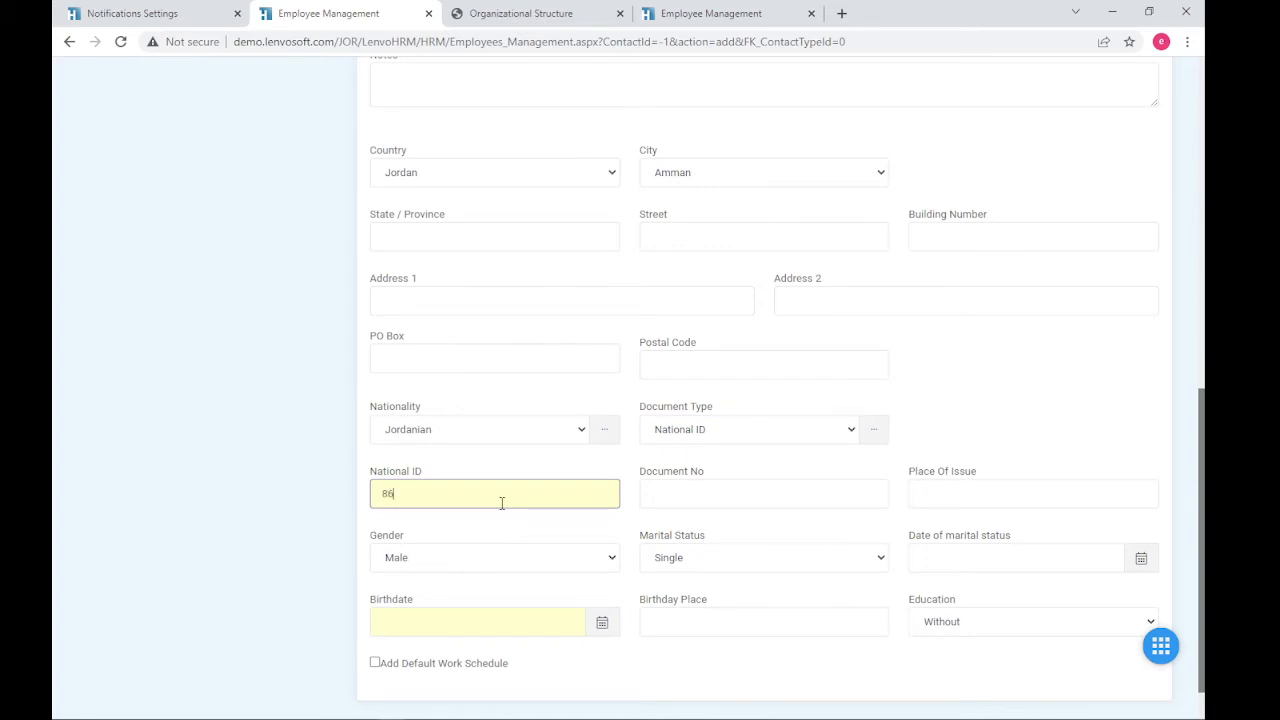
left_click(810, 493)
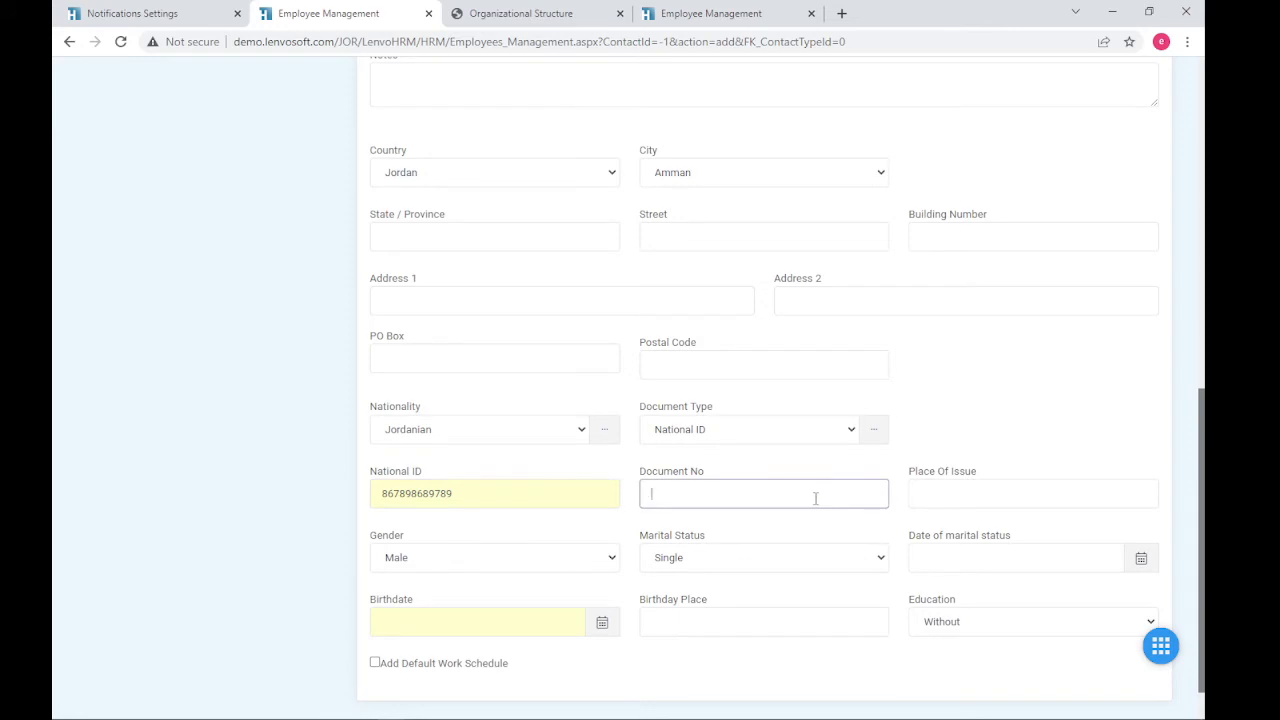
type("315513")
- Keep gender Male and status Single, and set the birthdate to 01/01/1981
left_click(506, 558)
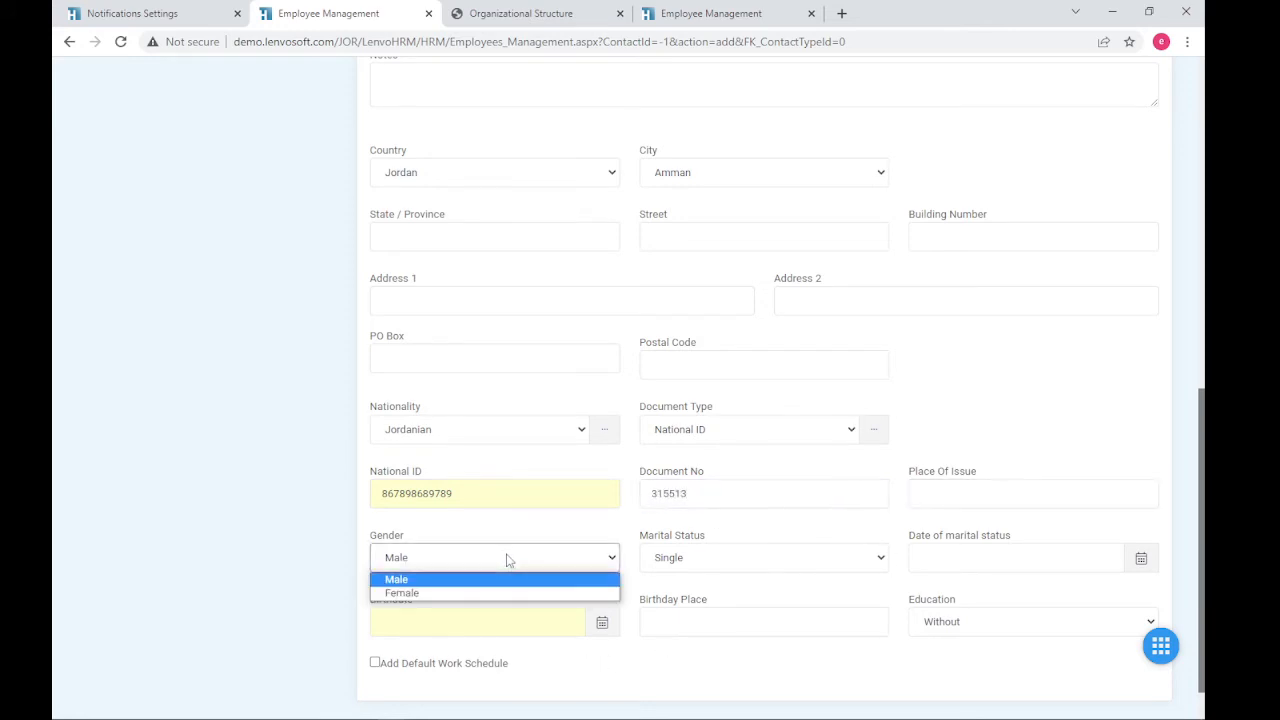
left_click(506, 558)
left_click(697, 558)
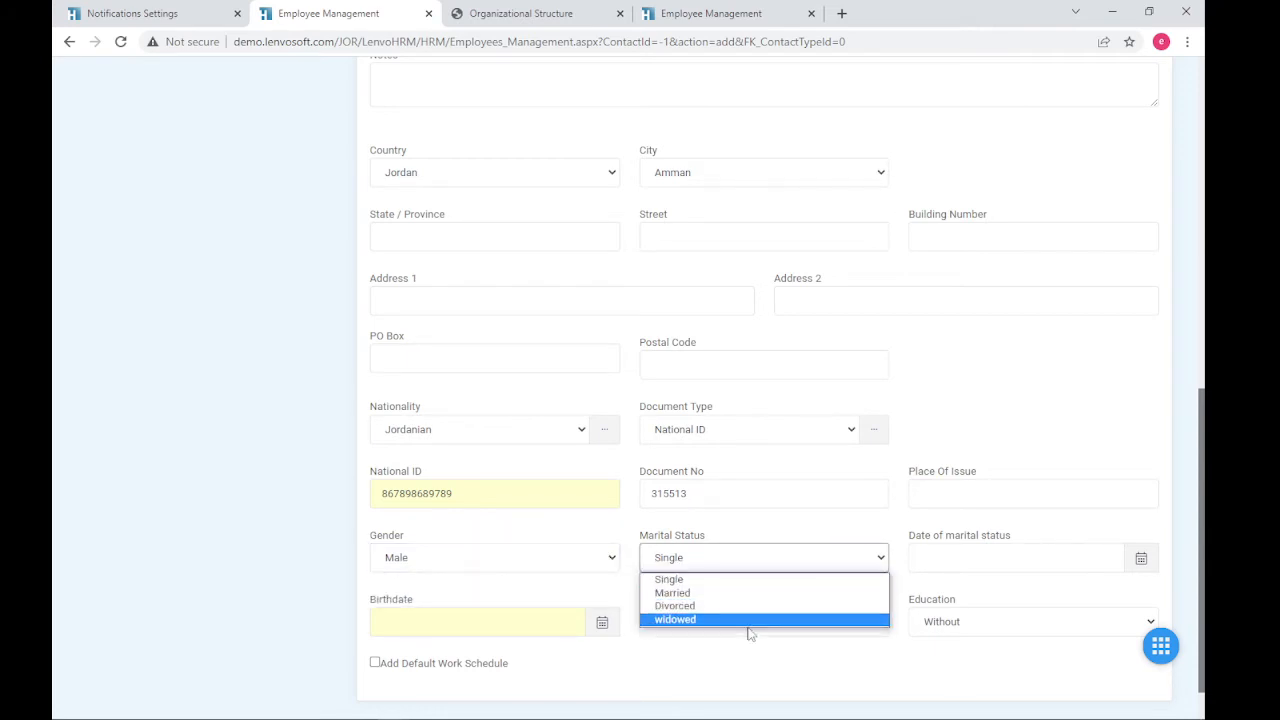
left_click(981, 588)
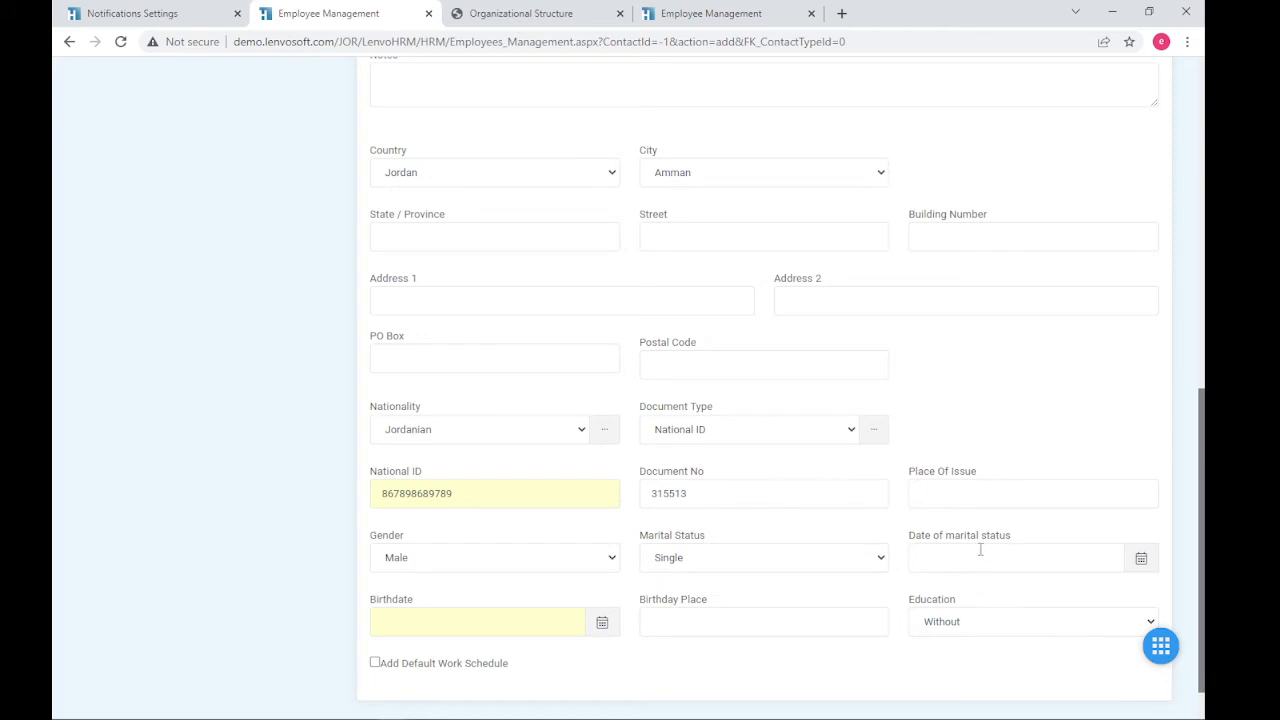
left_click(486, 622)
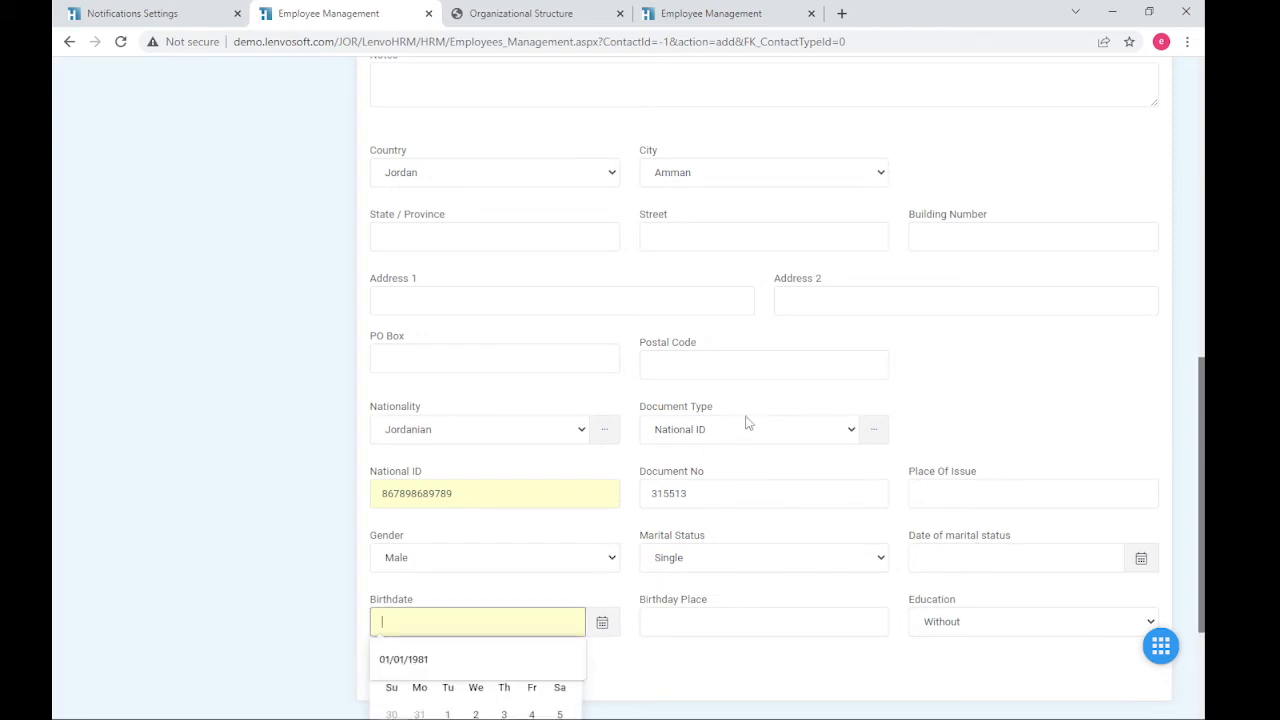
key("Down")
key("Return")
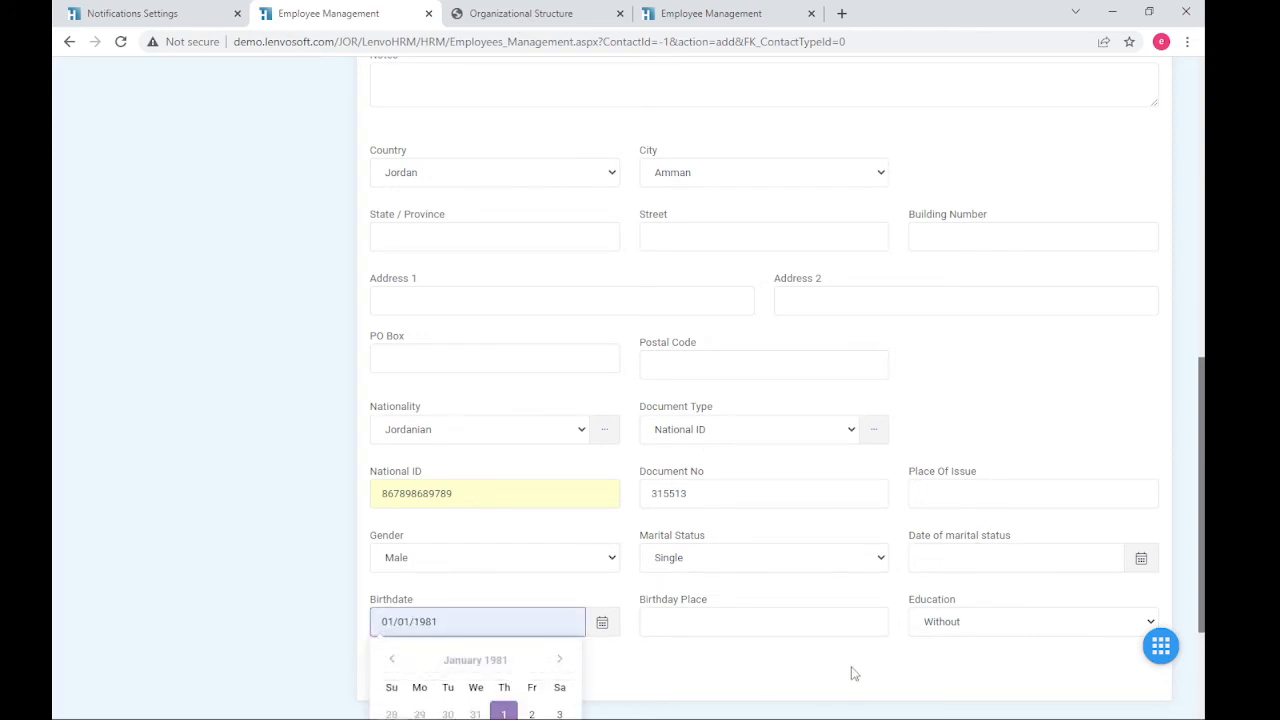
left_click(848, 676)
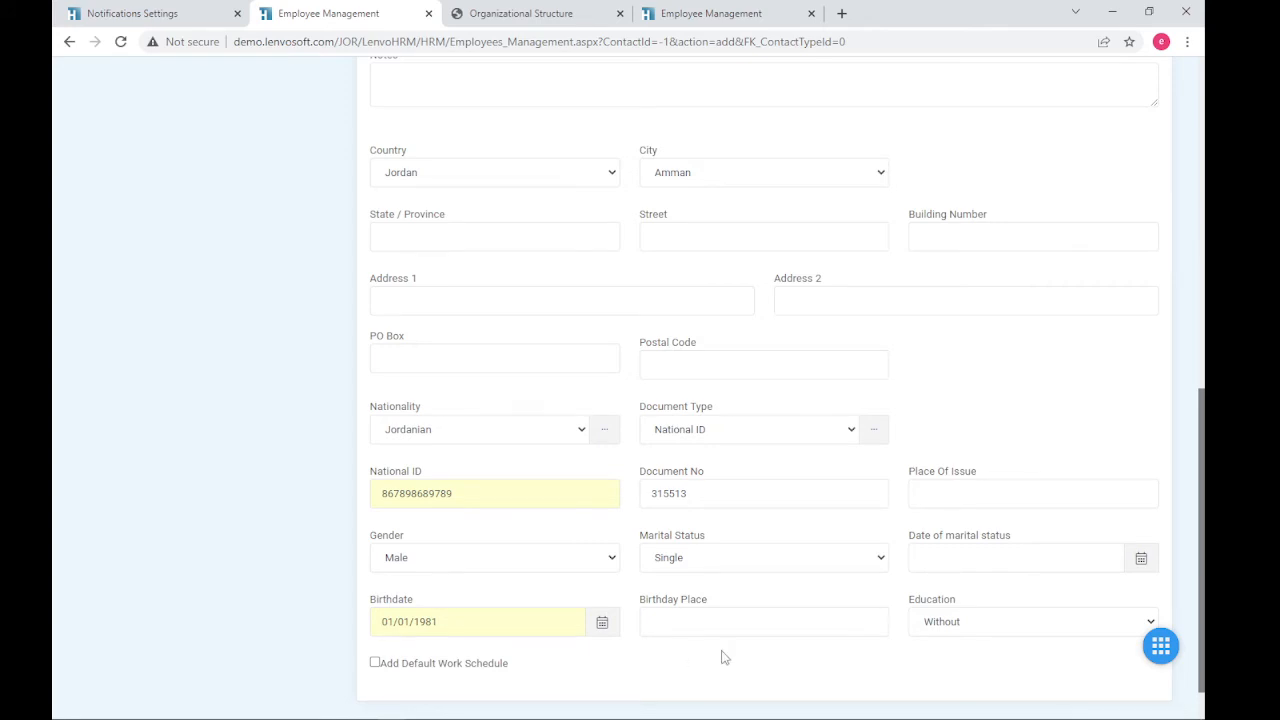
scroll(722, 655, "up", 6)
scroll(722, 650, "up", 2)
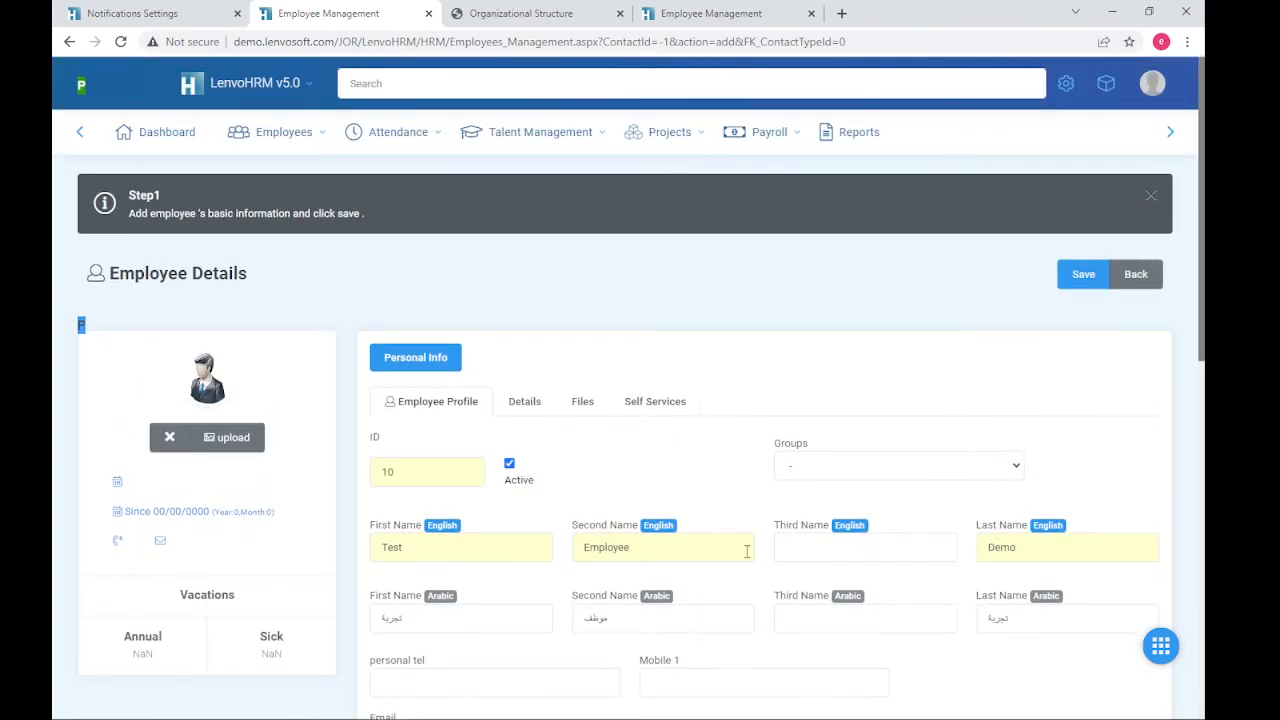
scroll(739, 550, "down", 4)
scroll(690, 520, "up", 4)
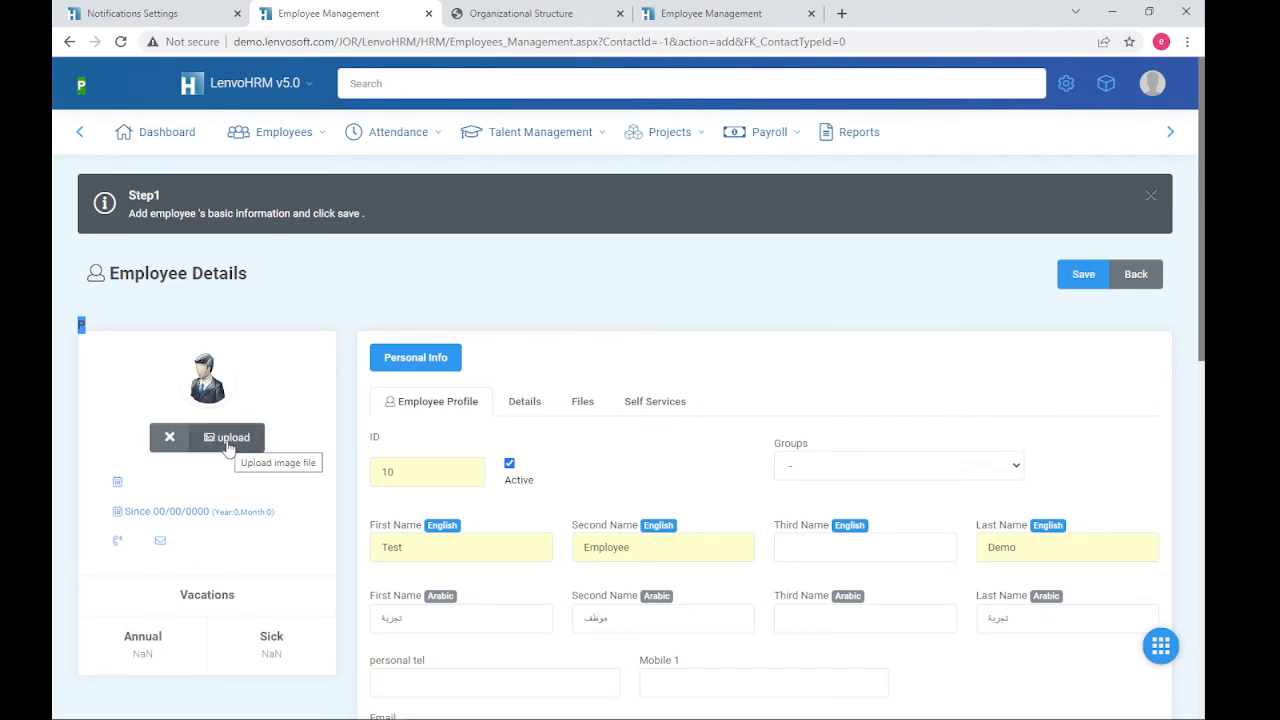
left_click(536, 405)
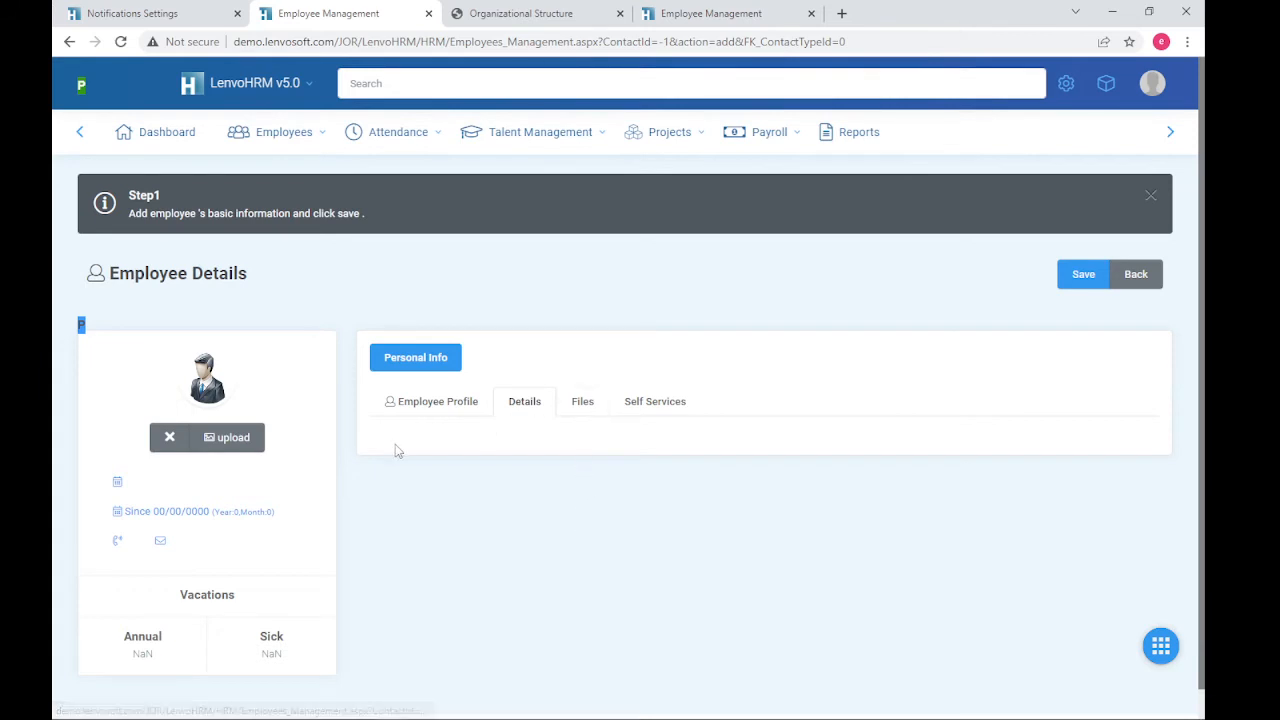
left_click(584, 405)
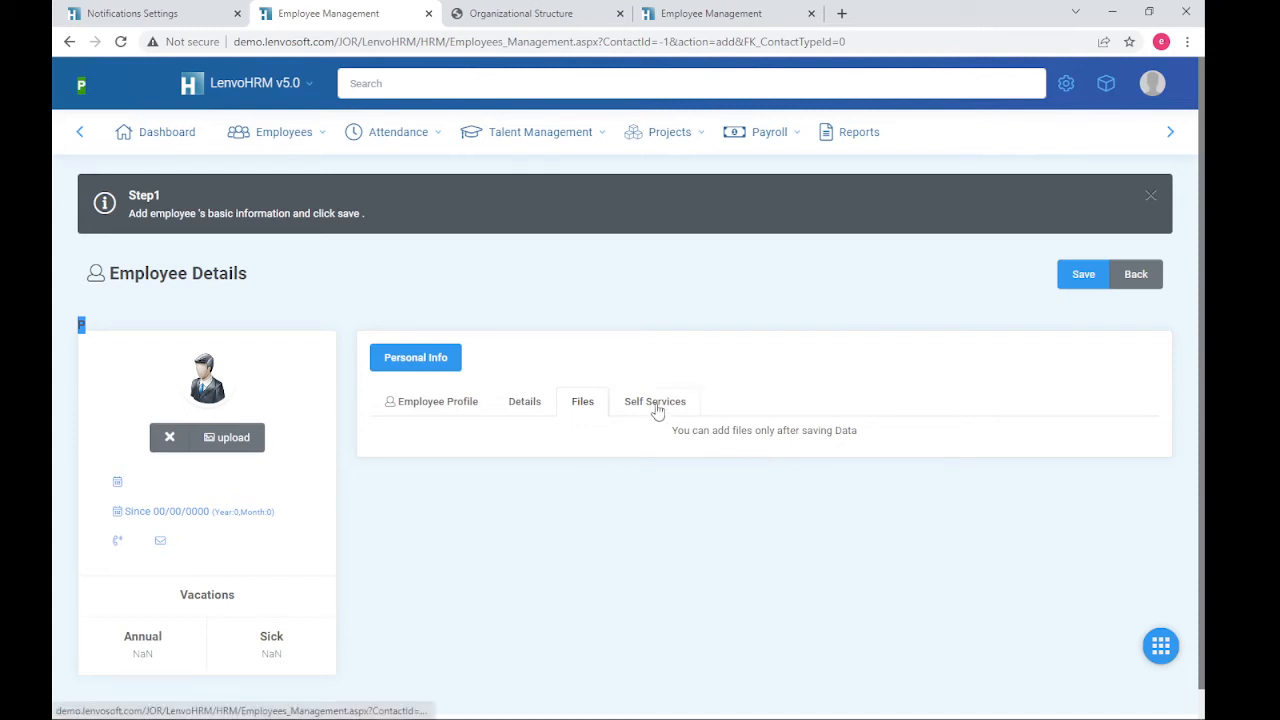
left_click(462, 410)
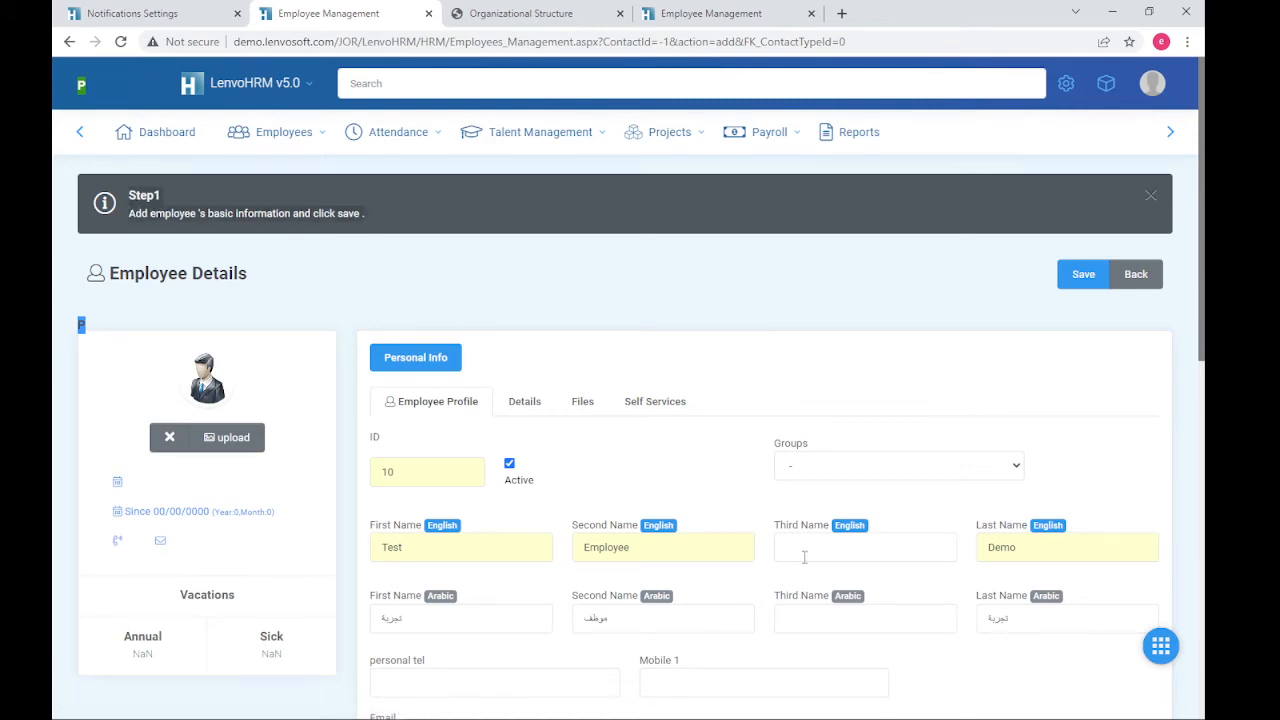
scroll(804, 557, "down", 3)
scroll(800, 584, "down", 5)
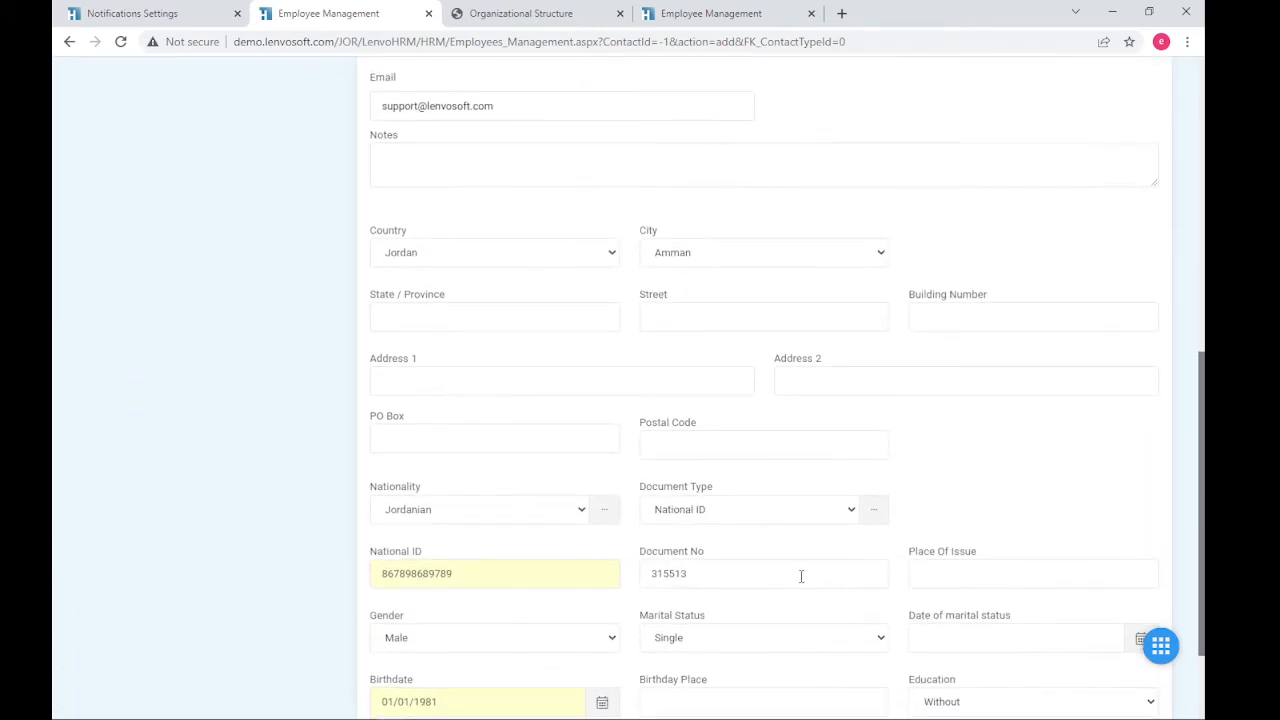
scroll(864, 252, "up", 10)
scroll(864, 252, "up", 2)
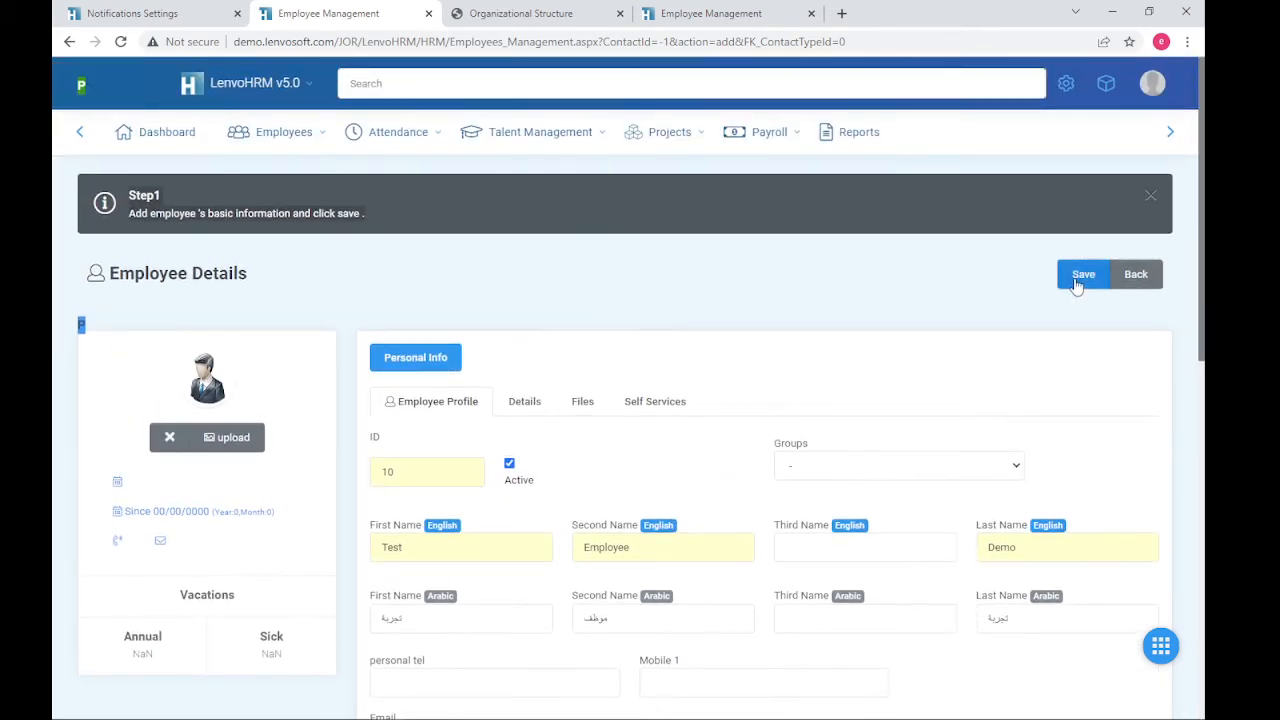
- Save the new employee and keep the contract's employee type as Monthly
left_click(1078, 276)
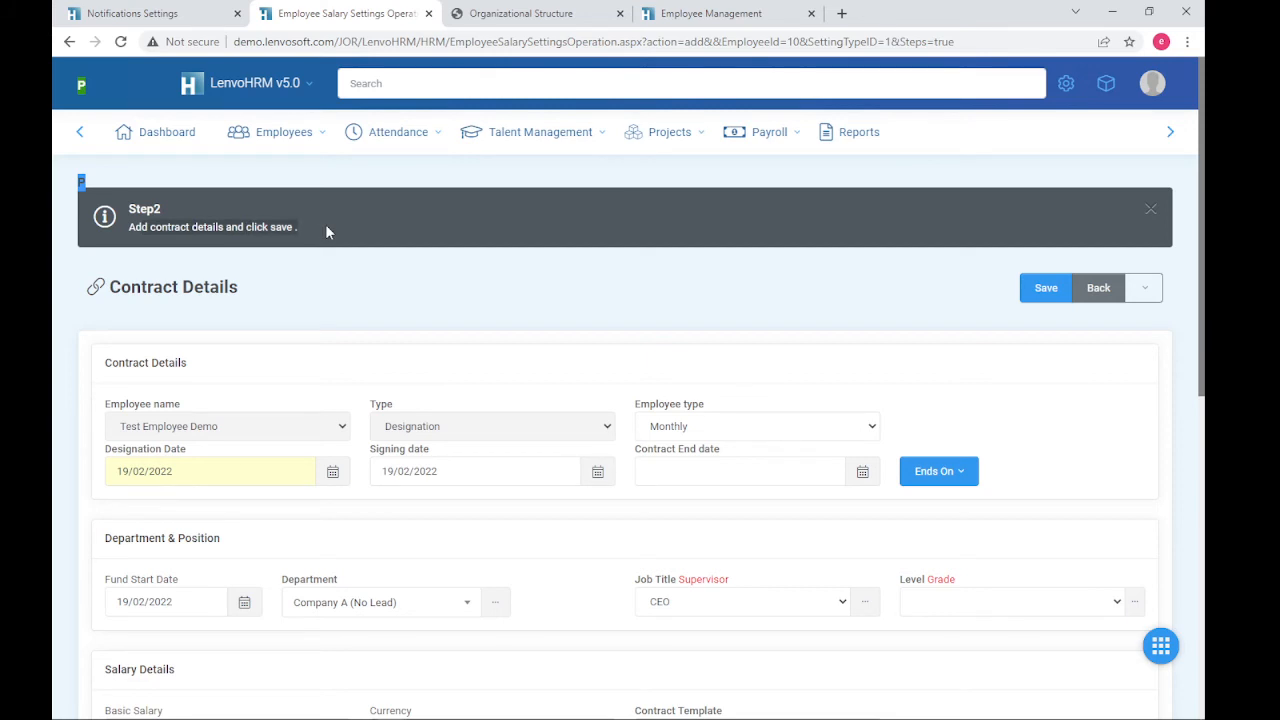
scroll(455, 327, "down", 2)
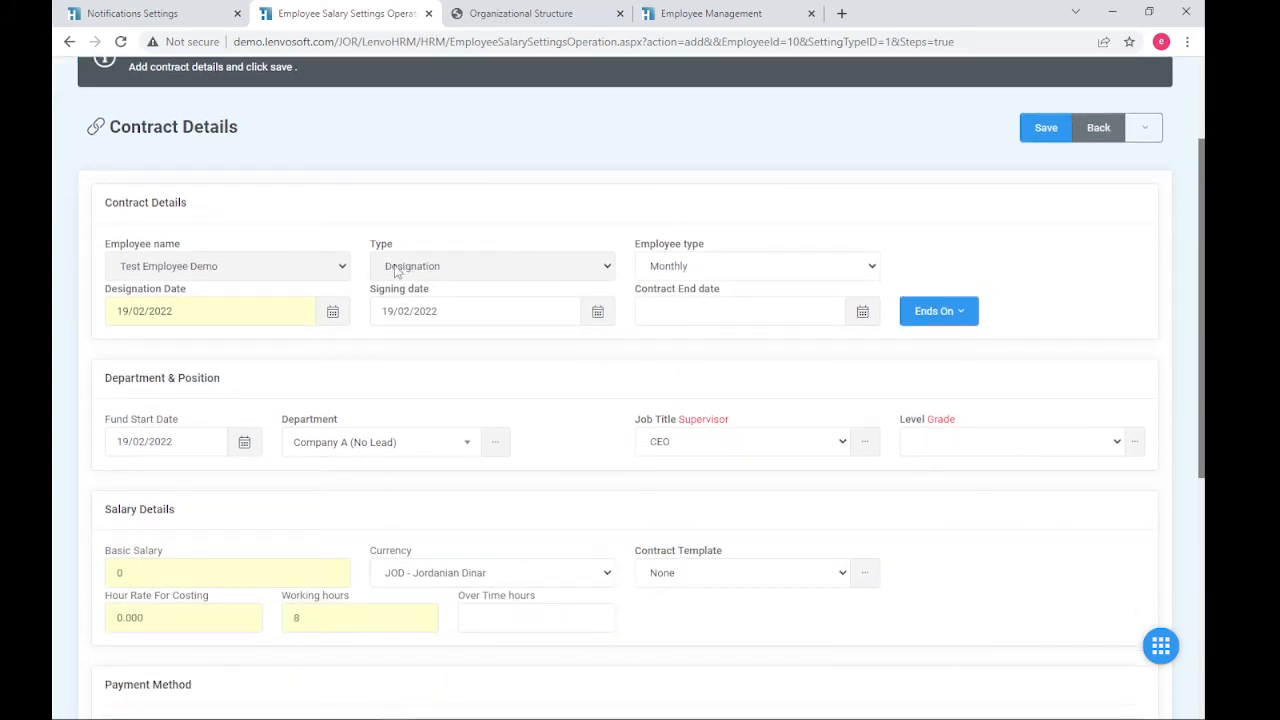
left_click(719, 264)
left_click(721, 266)
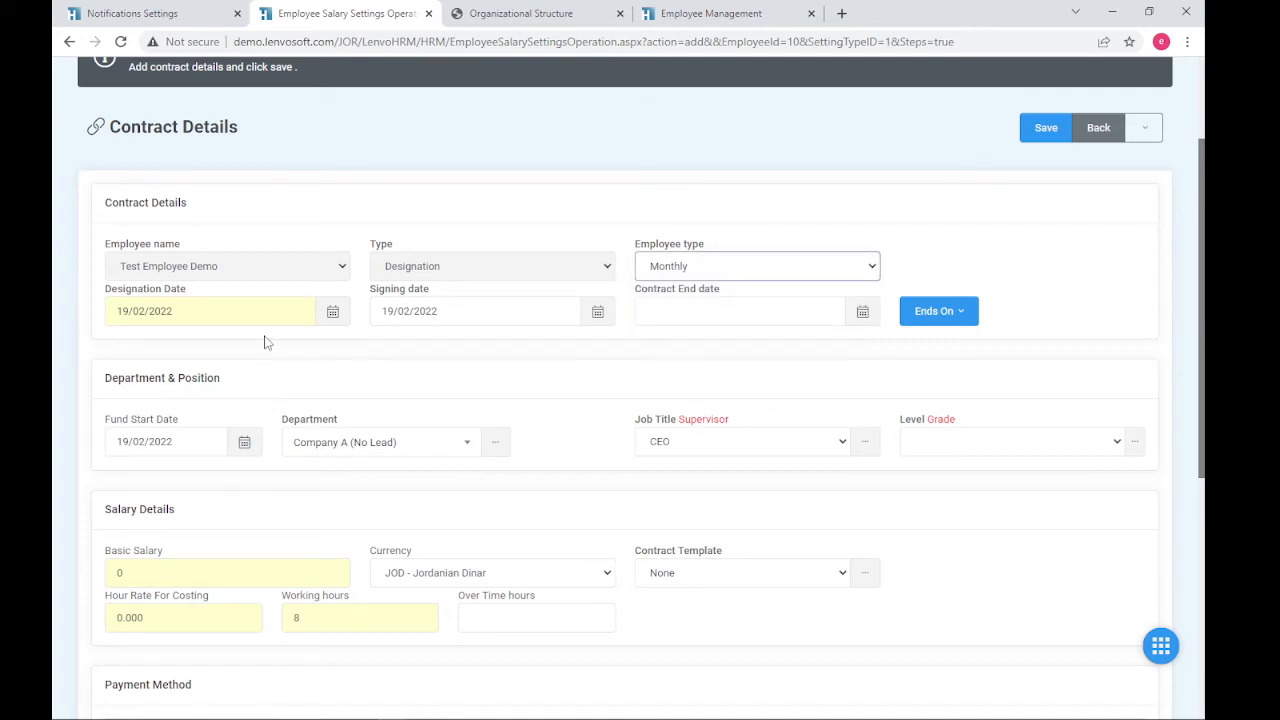
- Set the contract's designation date and signing date to 15/02/2022
left_click(134, 315)
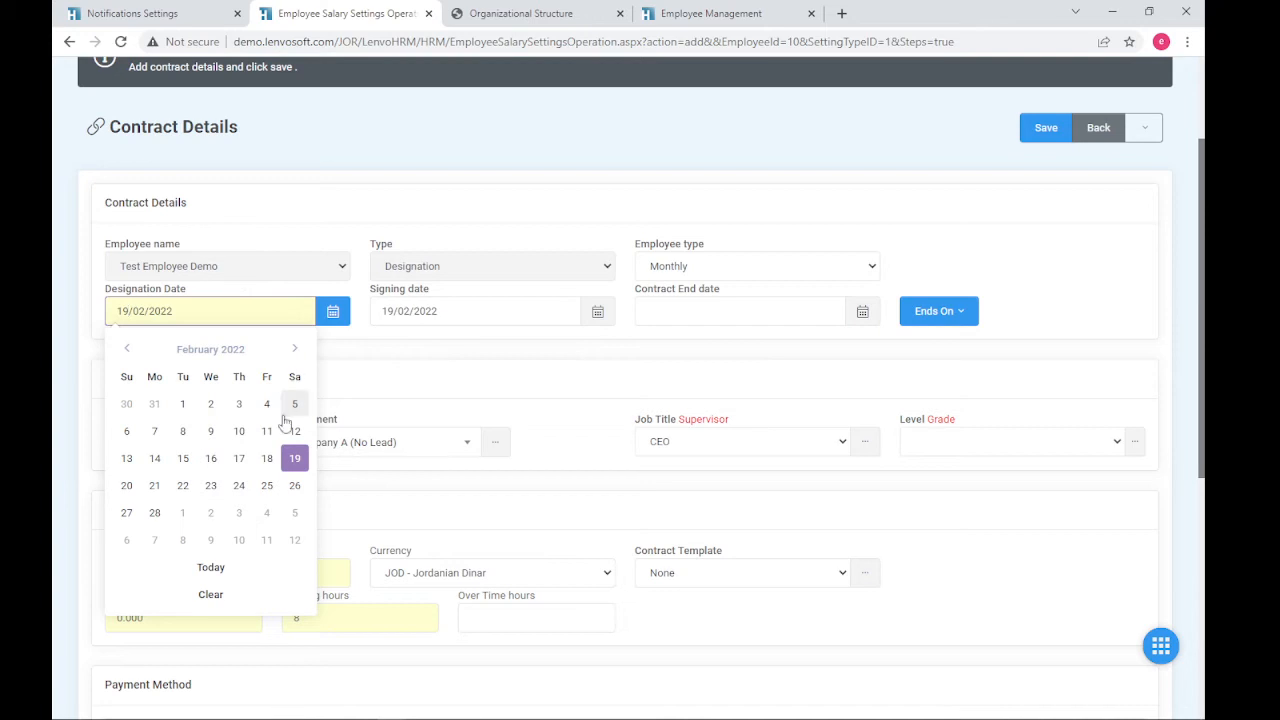
left_click(183, 458)
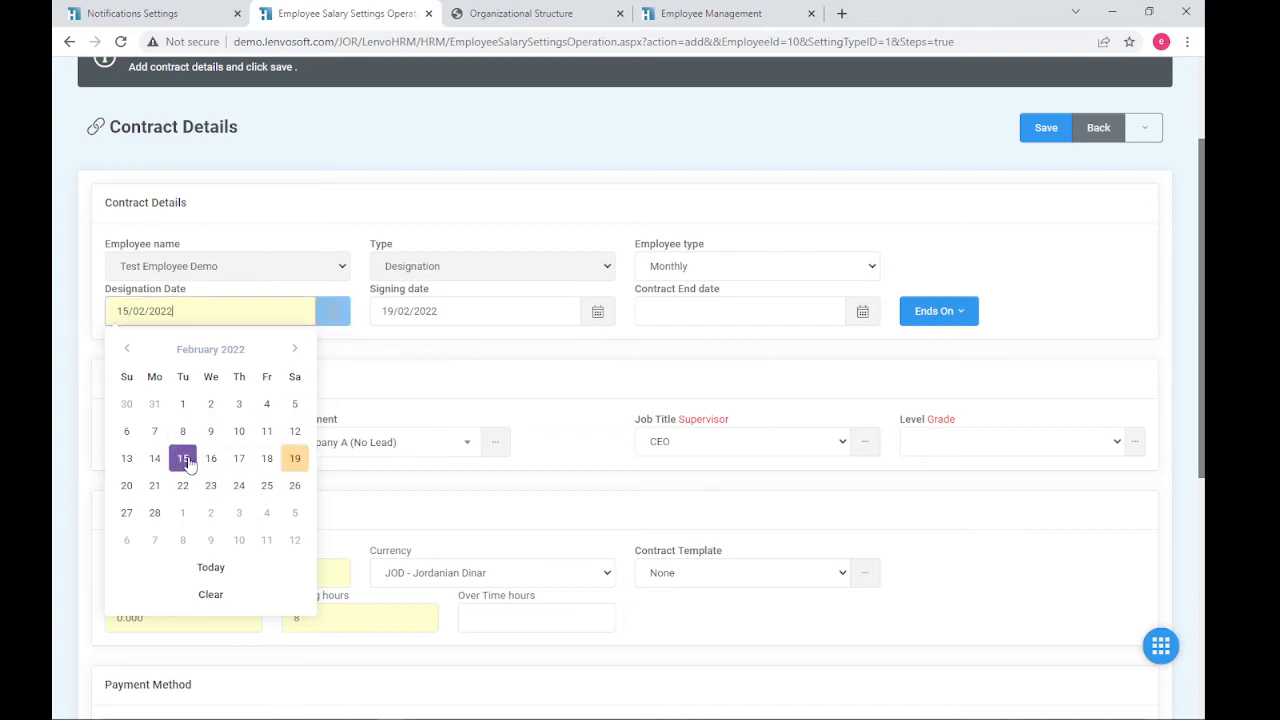
left_click(445, 312)
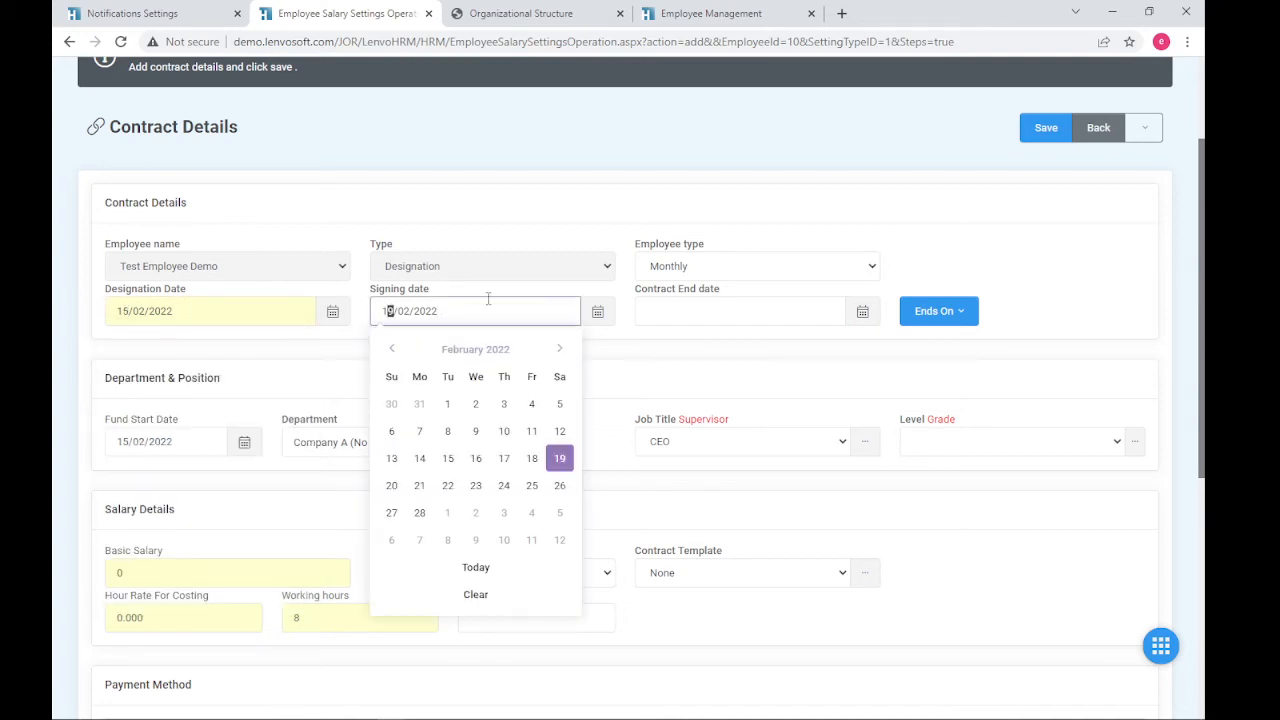
type("5")
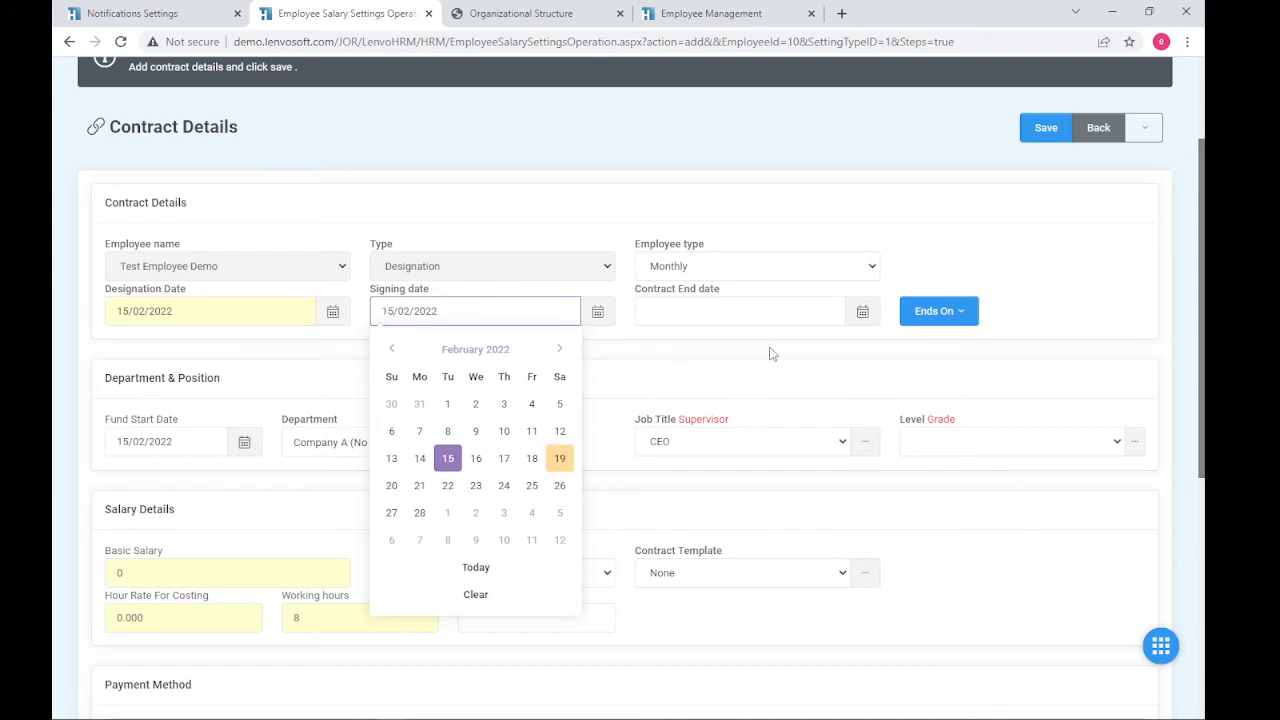
left_click(744, 356)
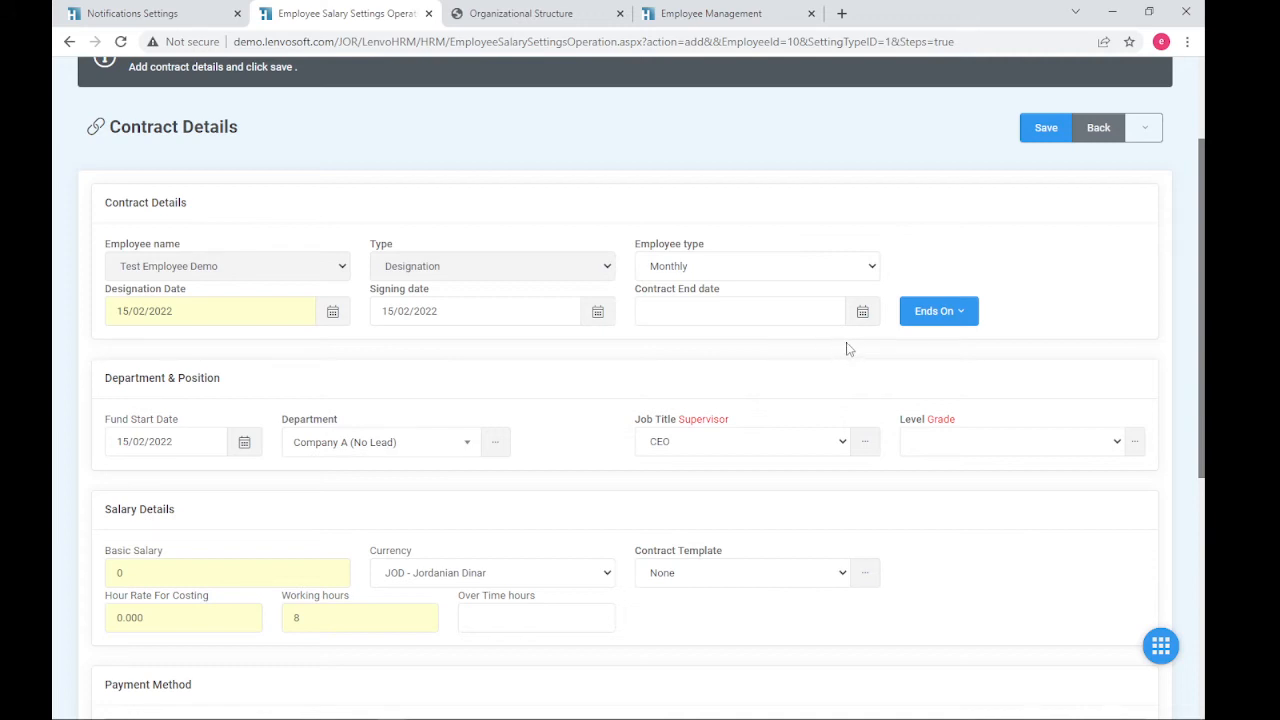
left_click(957, 322)
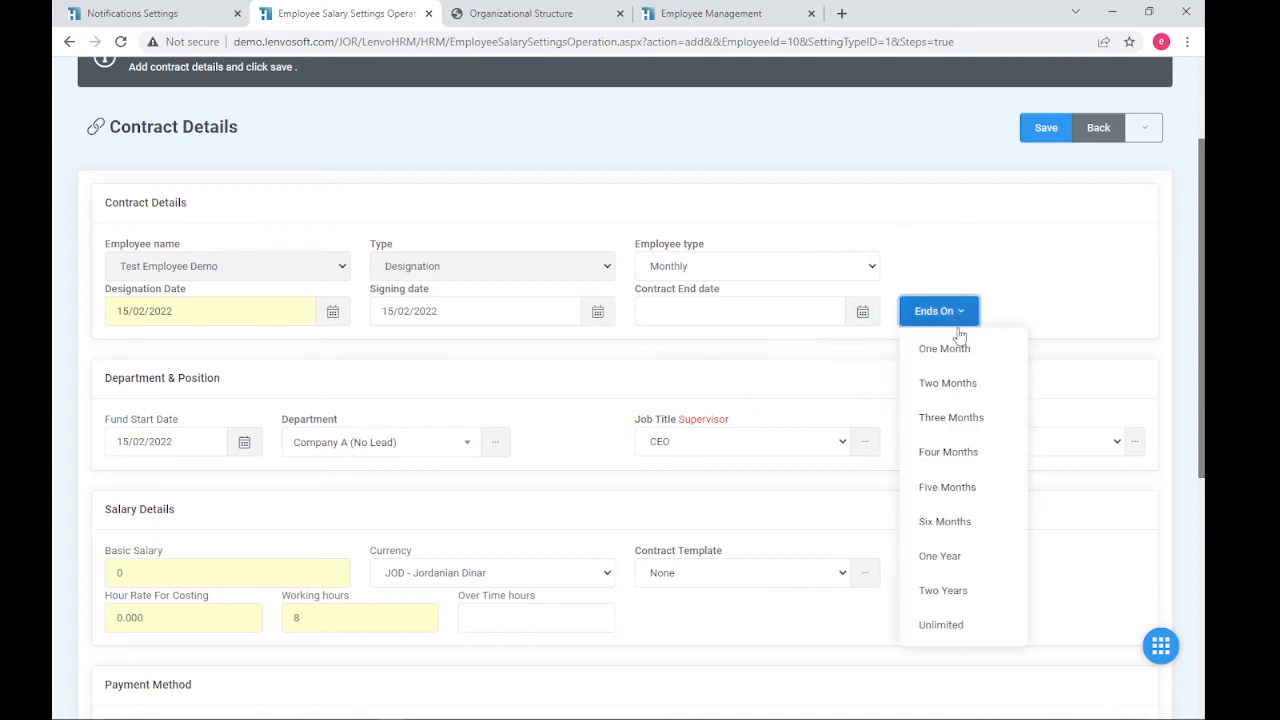
- Make the contract end one year later, on 14/02/2023
left_click(944, 558)
left_click_drag(712, 312, 652, 311)
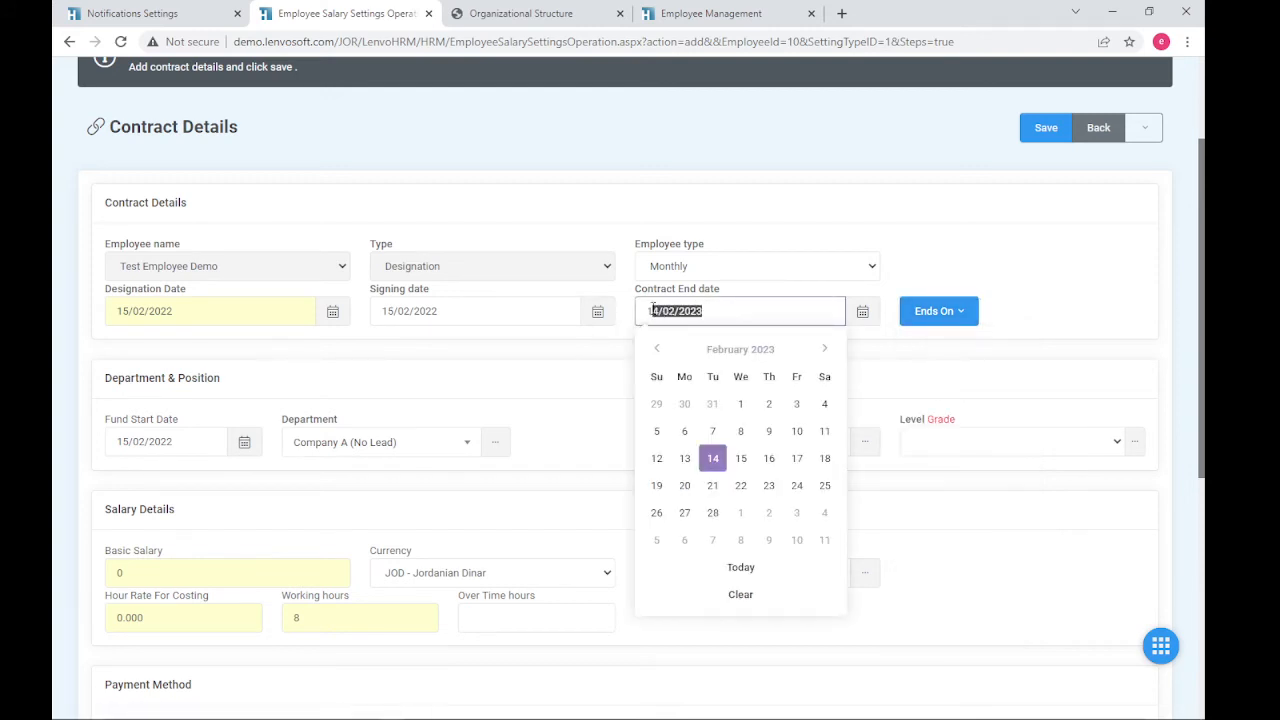
left_click(476, 350)
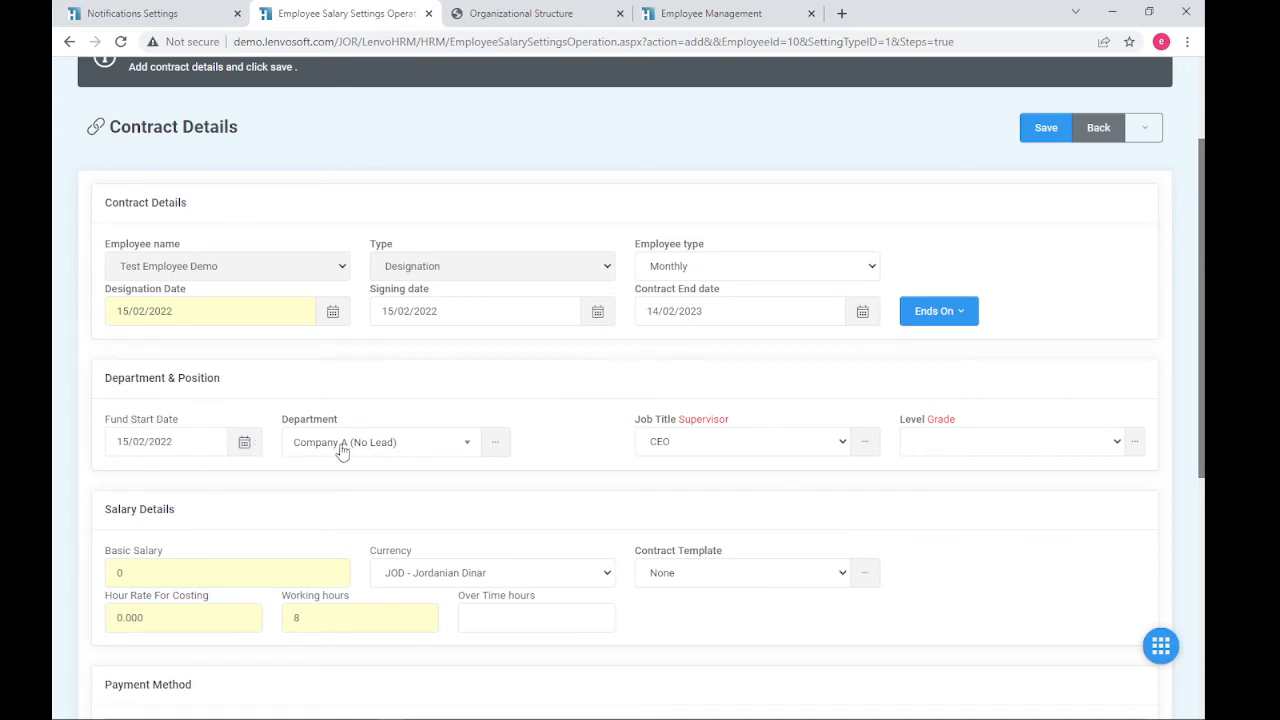
- Assign the contract to HR Department with job title HR Officer
left_click(395, 443)
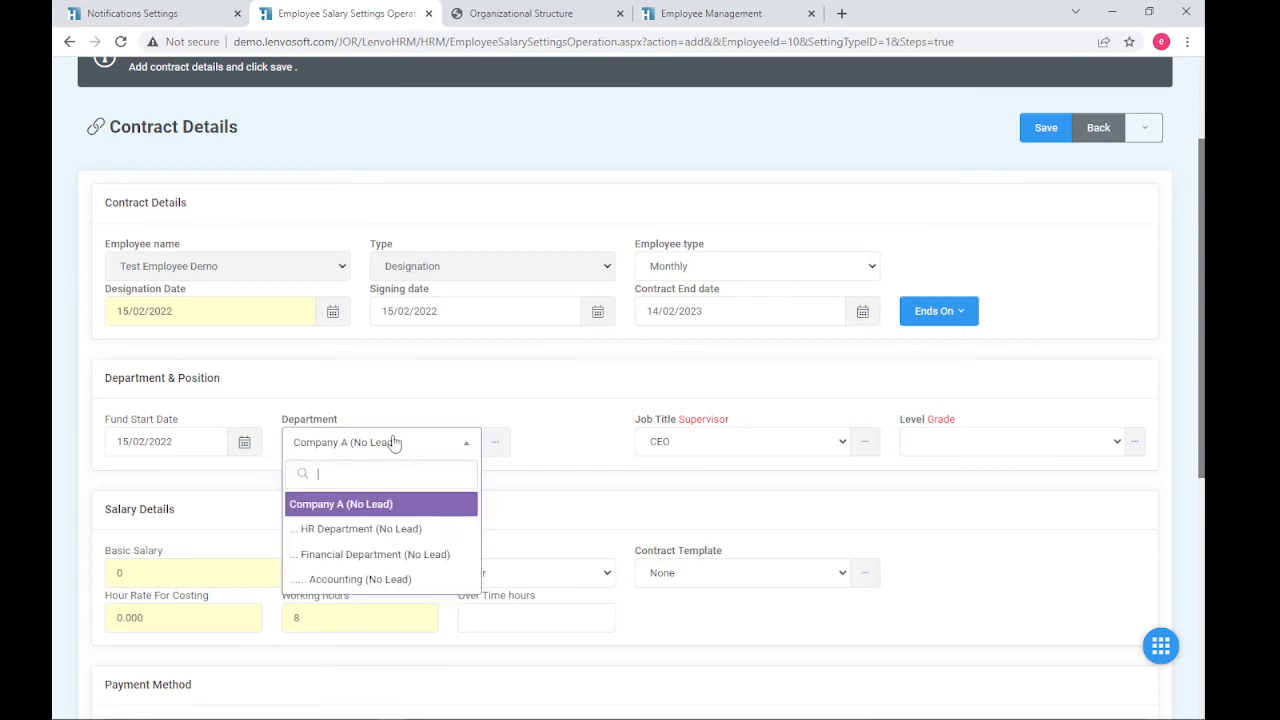
left_click(438, 507)
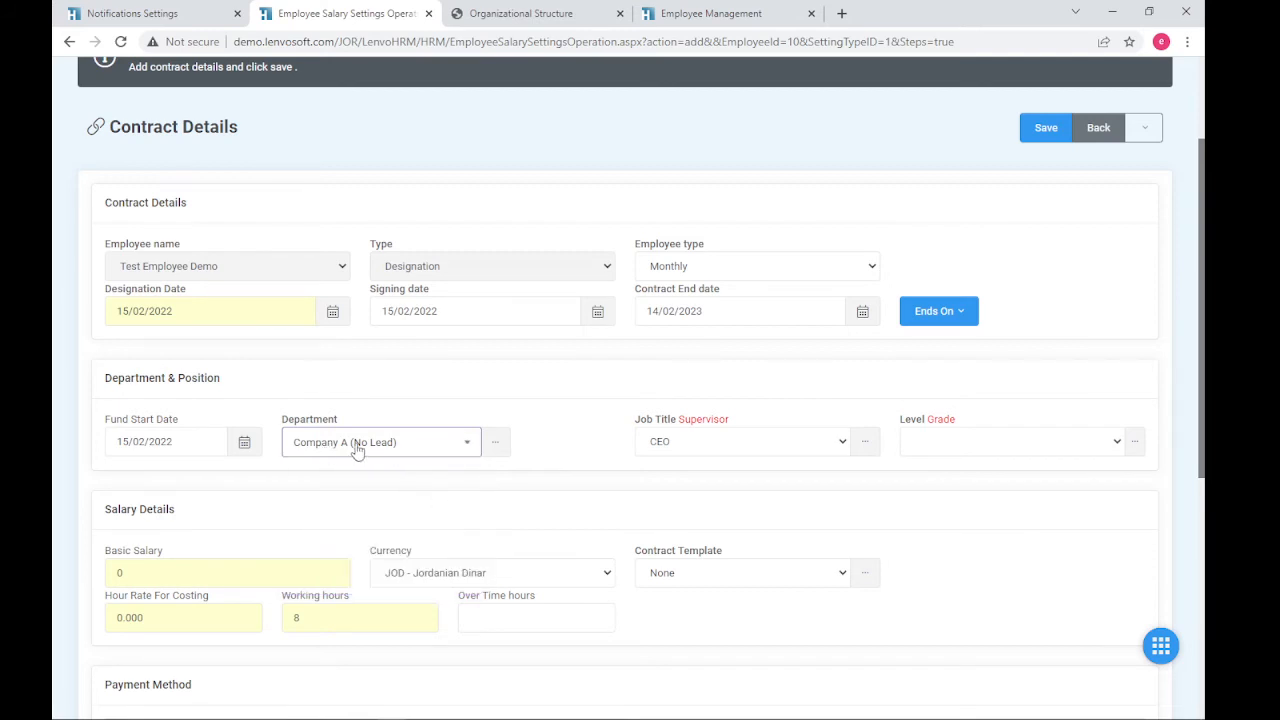
left_click(731, 442)
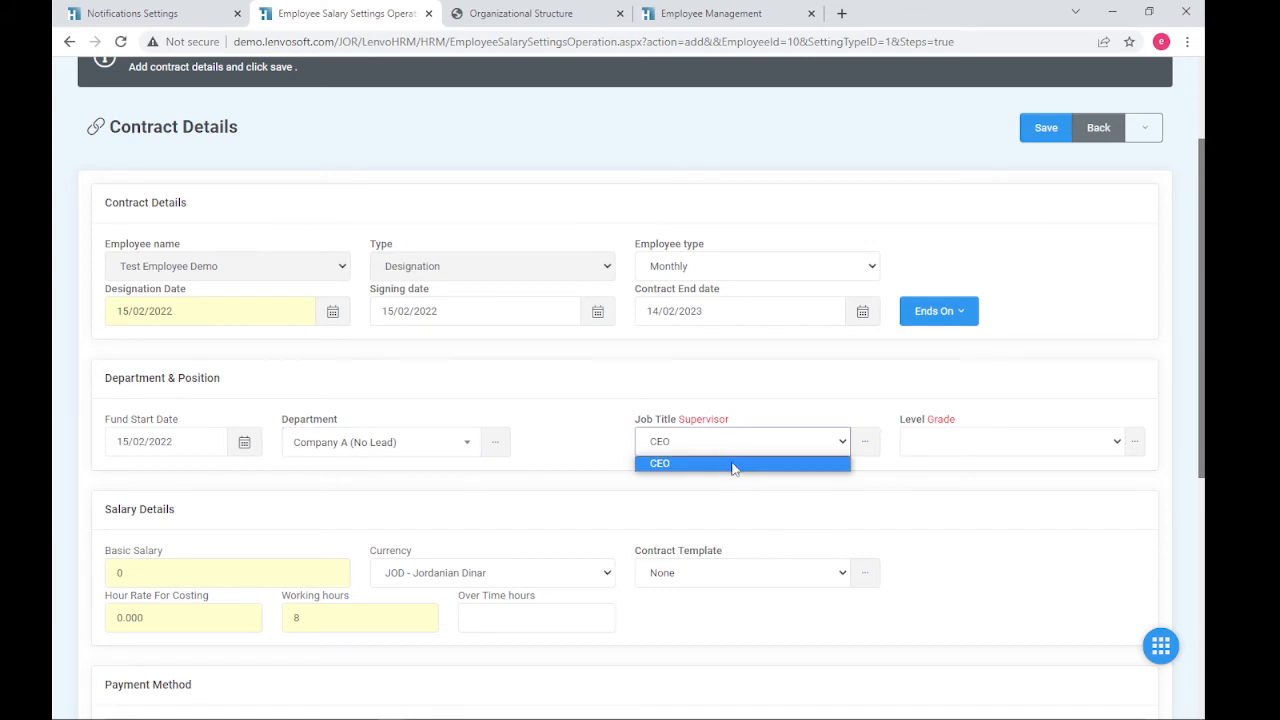
left_click(354, 452)
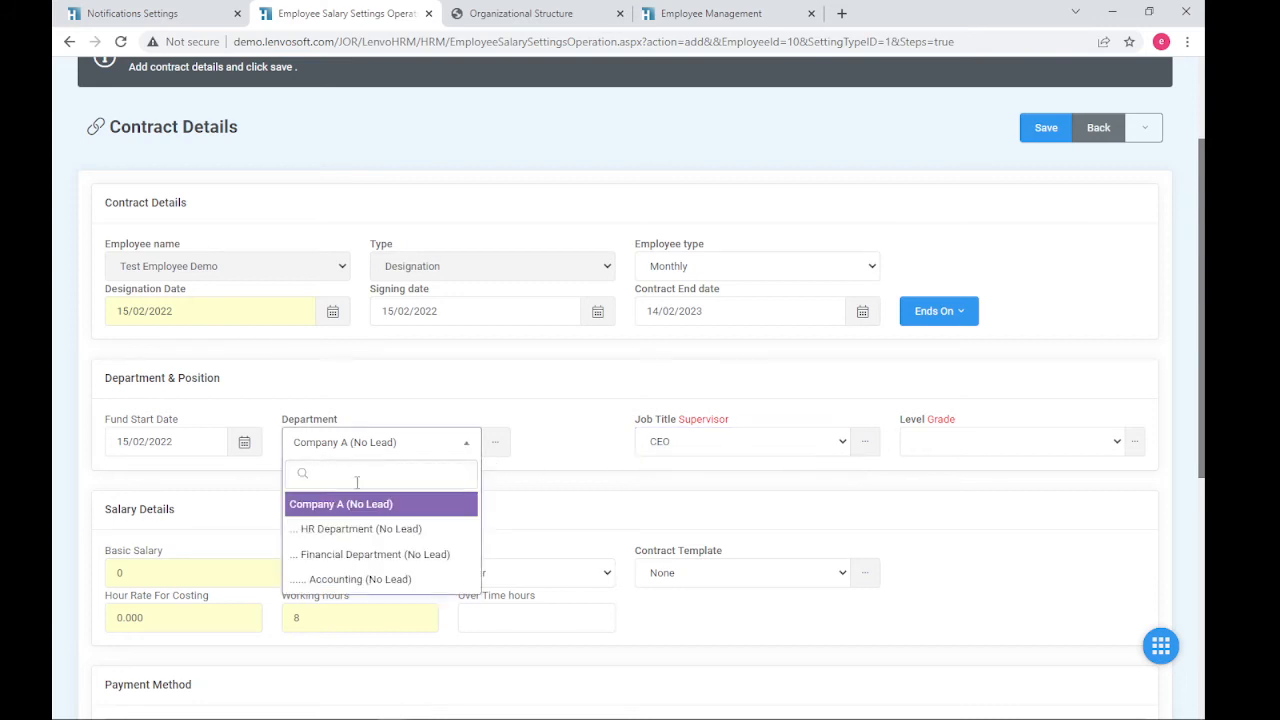
left_click(376, 529)
left_click(719, 452)
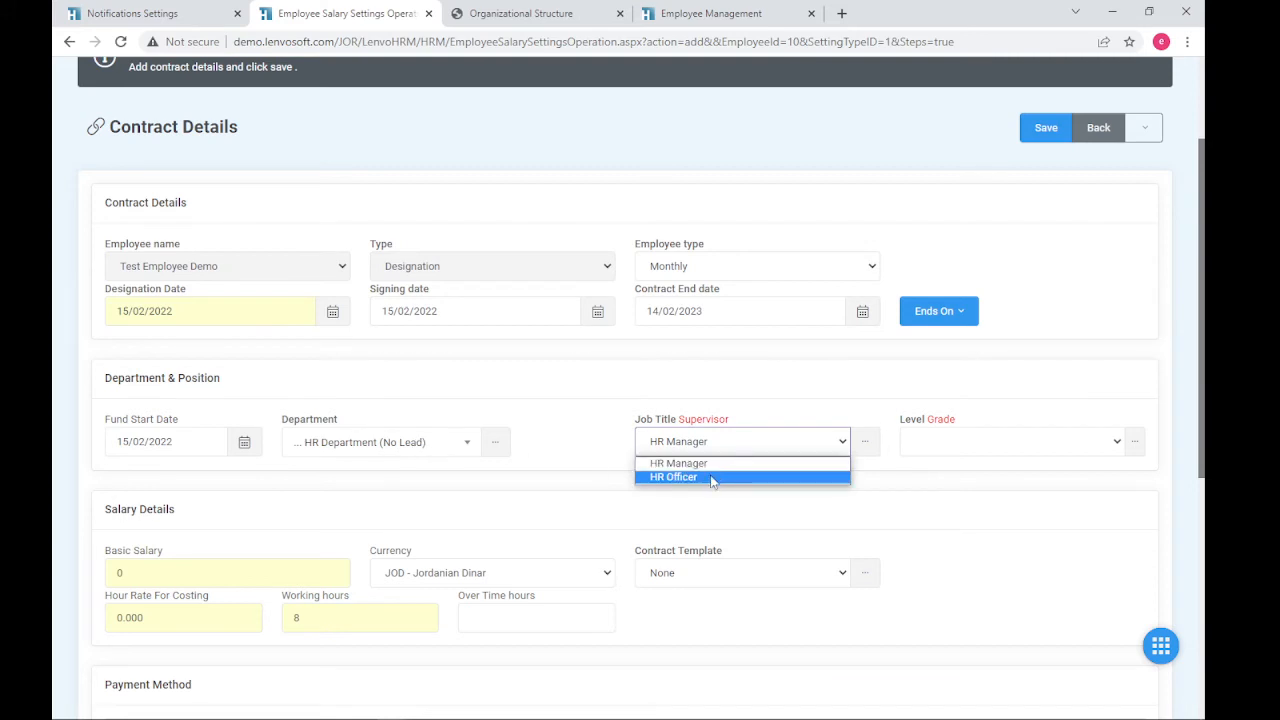
left_click(712, 478)
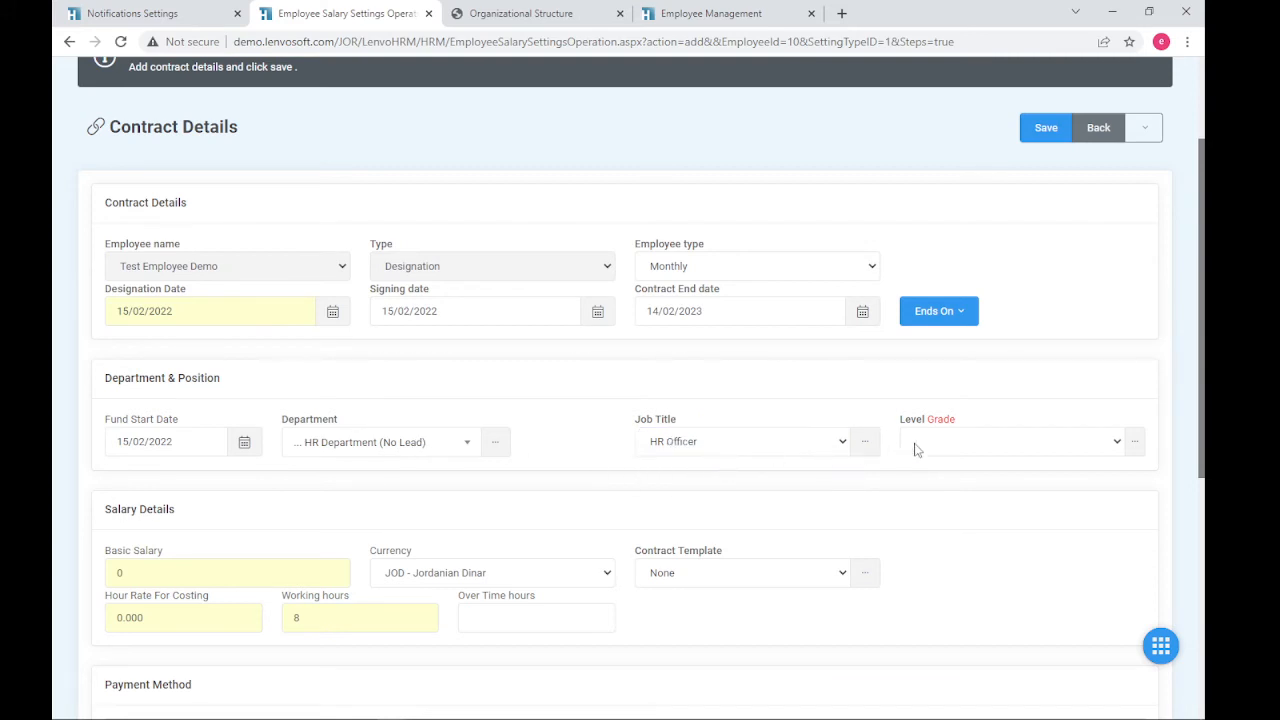
- Enter a basic salary of 1000, keeping the currency as JOD - Jordanian Dinar
scroll(286, 530, "down", 2)
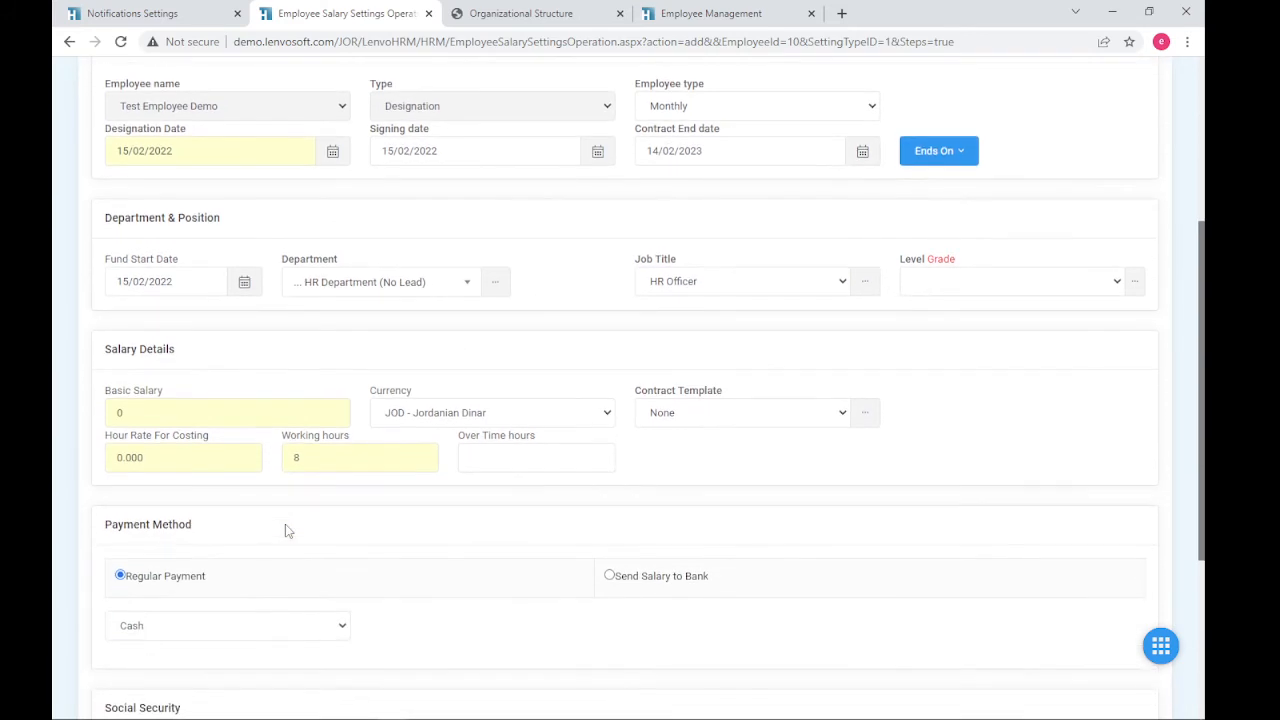
left_click(184, 413)
type("10")
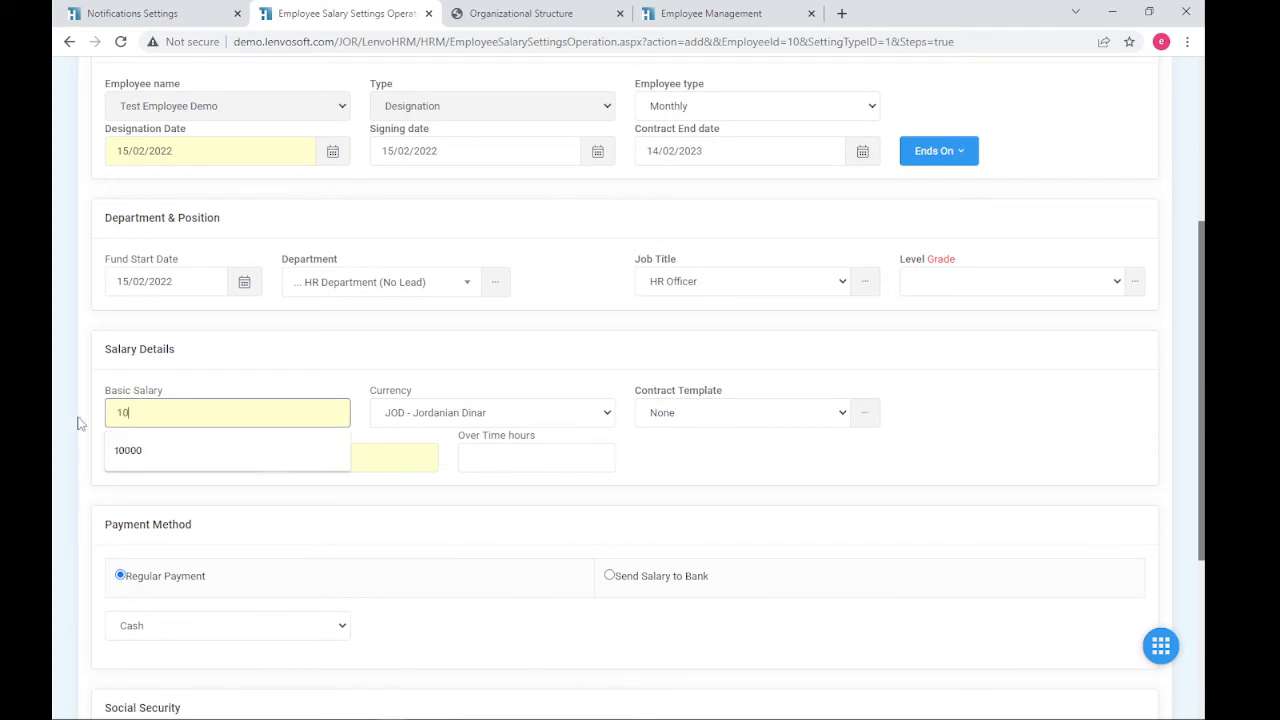
type("00")
left_click(575, 413)
left_click(575, 413)
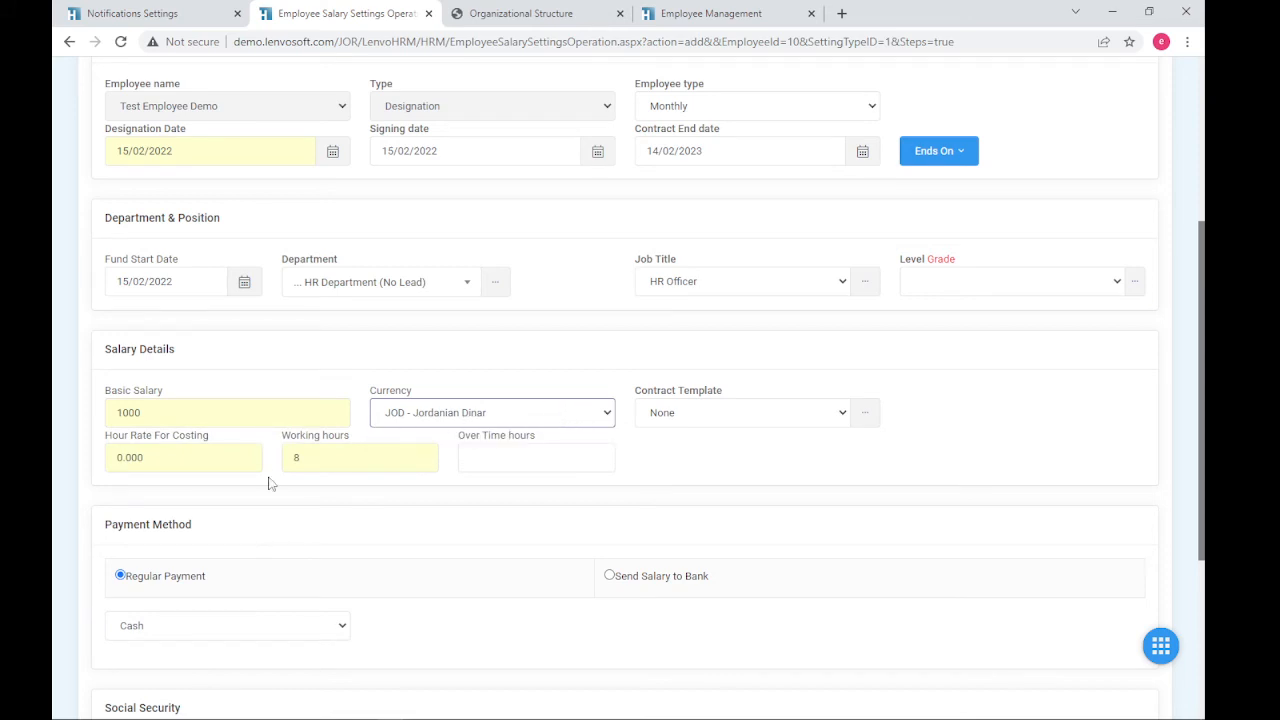
scroll(178, 457, "down", 1)
scroll(234, 475, "down", 2)
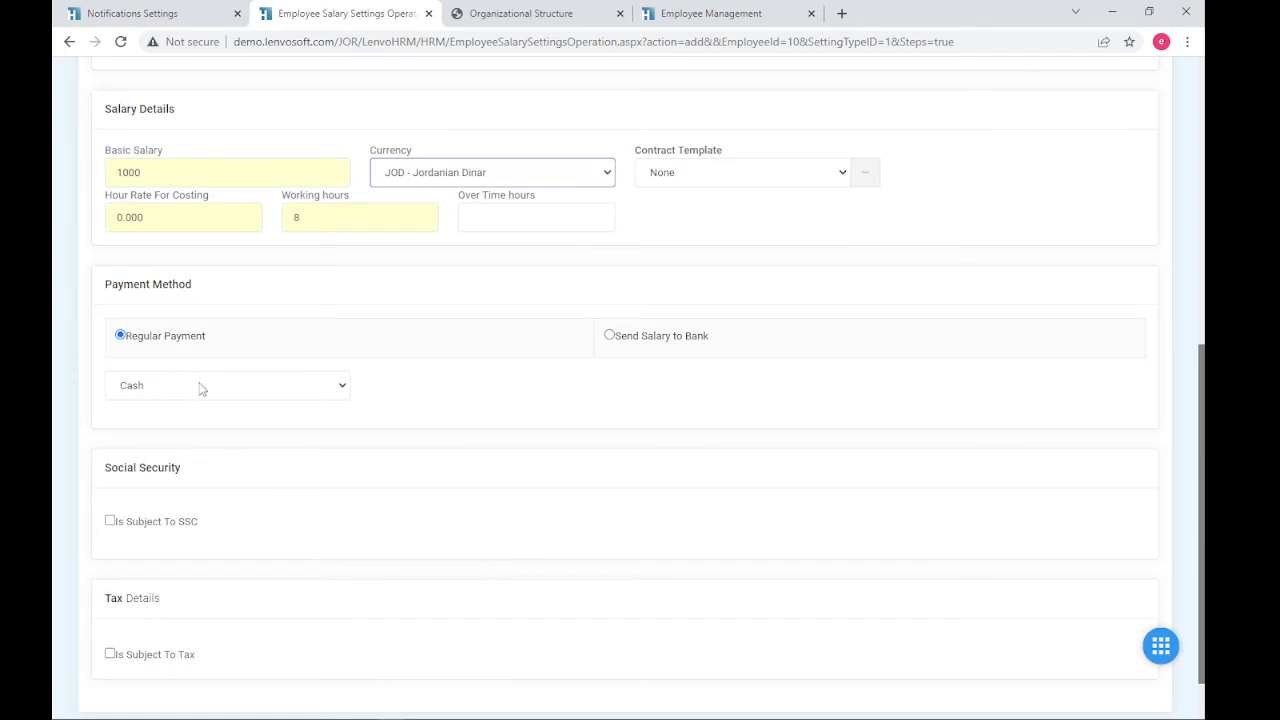
- Try the Send Salary to Bank option, browsing bank, branch and company bank fields
left_click(609, 335)
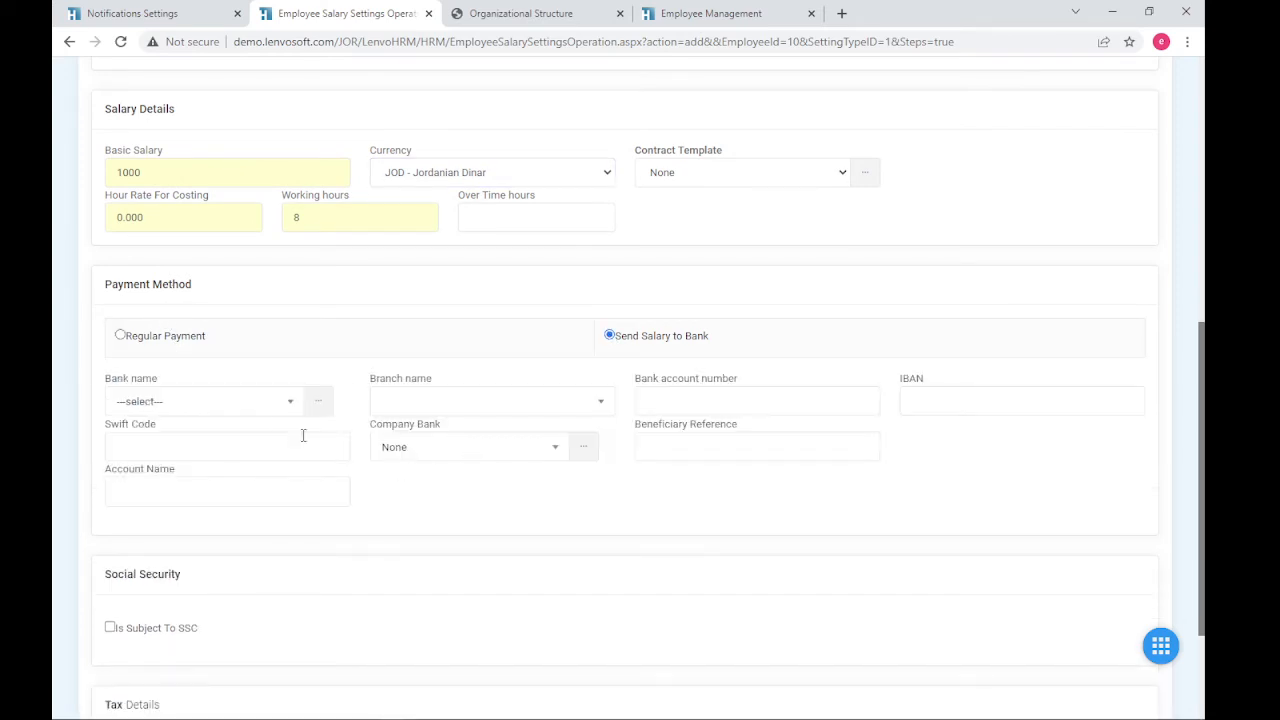
left_click(265, 414)
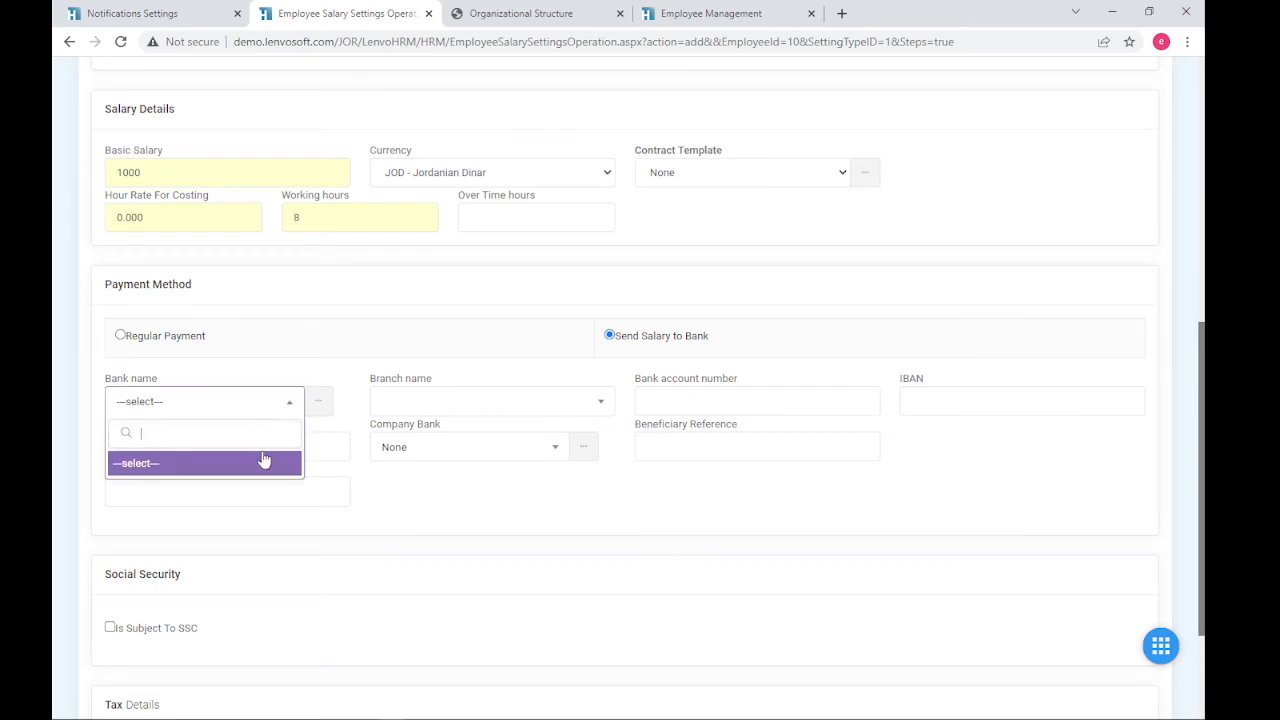
left_click(460, 403)
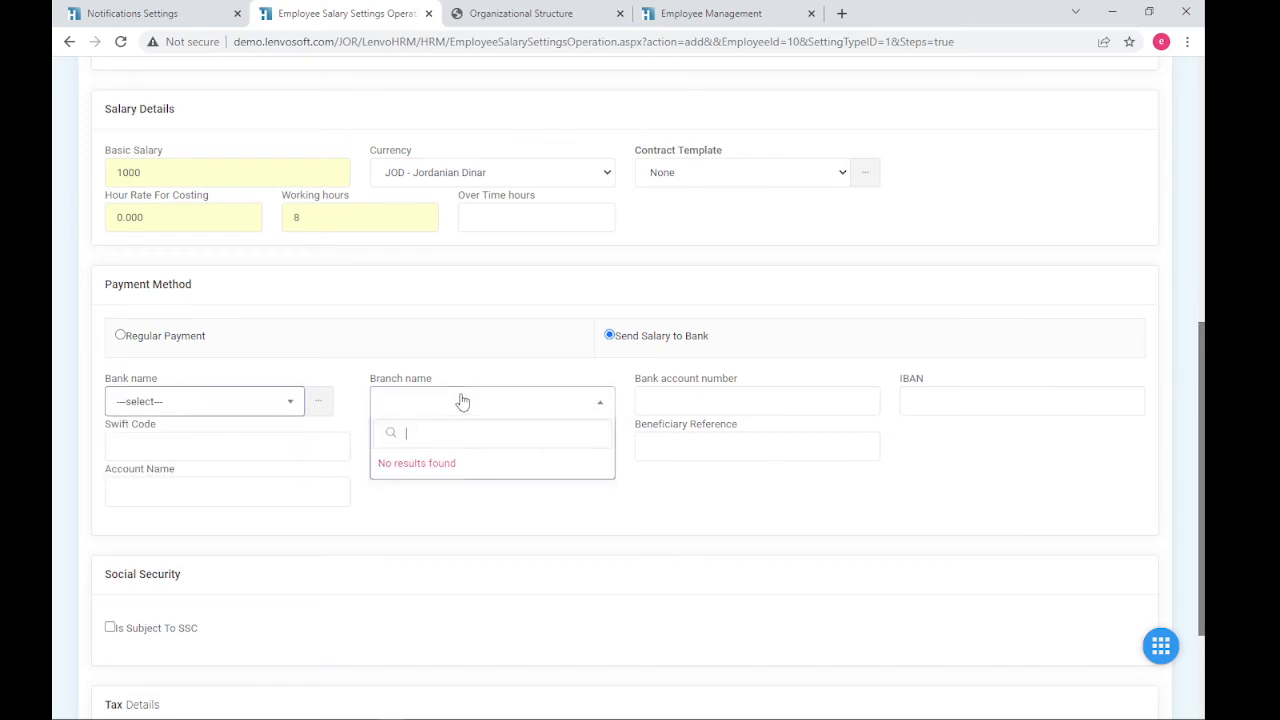
left_click(659, 399)
left_click(992, 401)
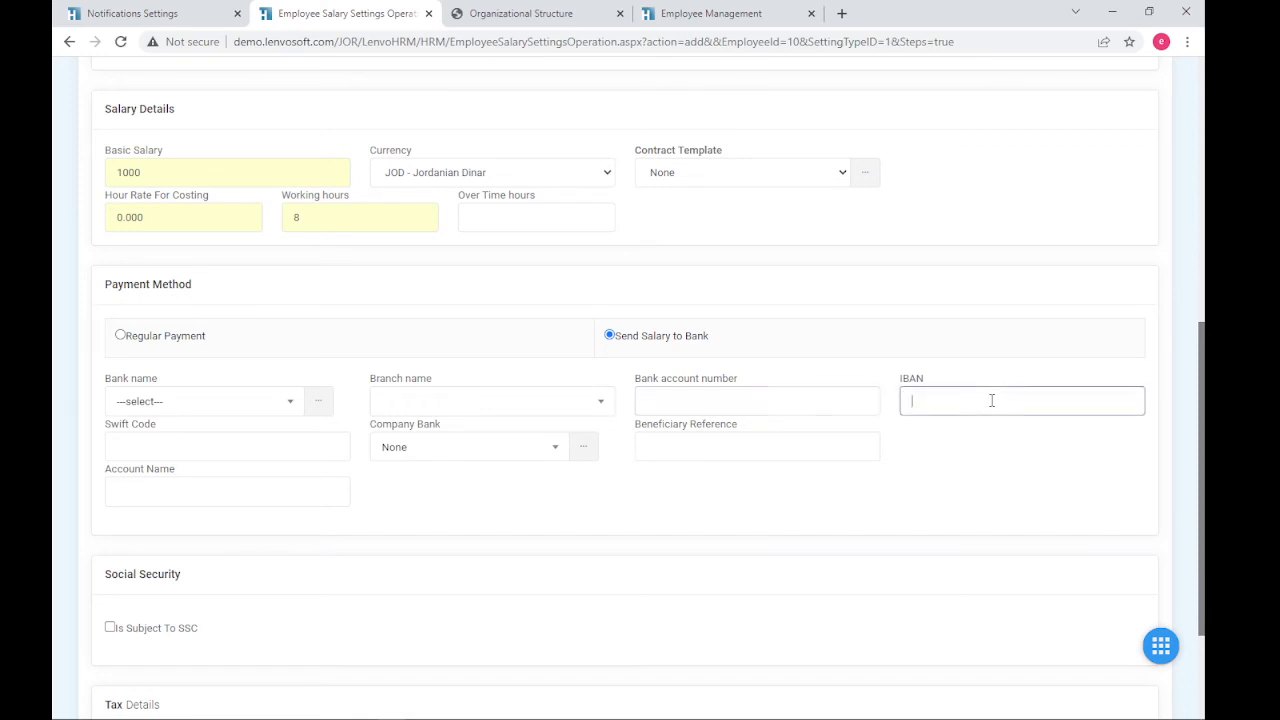
left_click(220, 443)
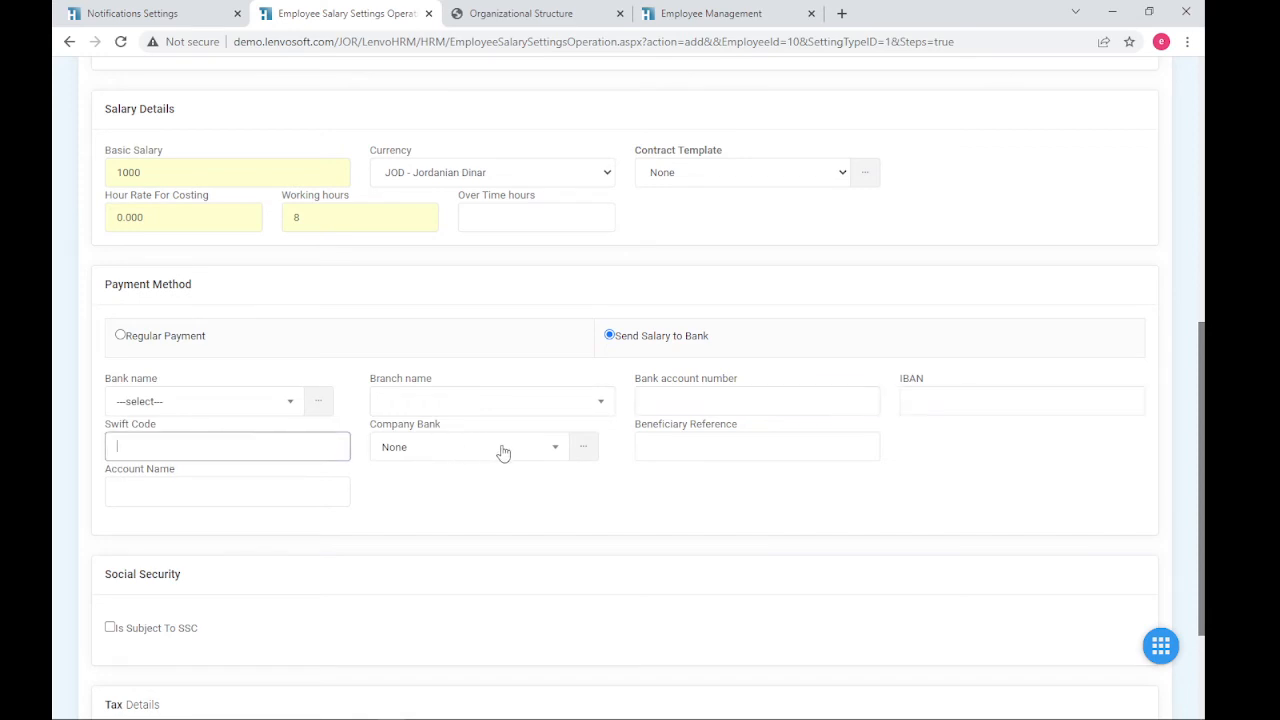
left_click(205, 402)
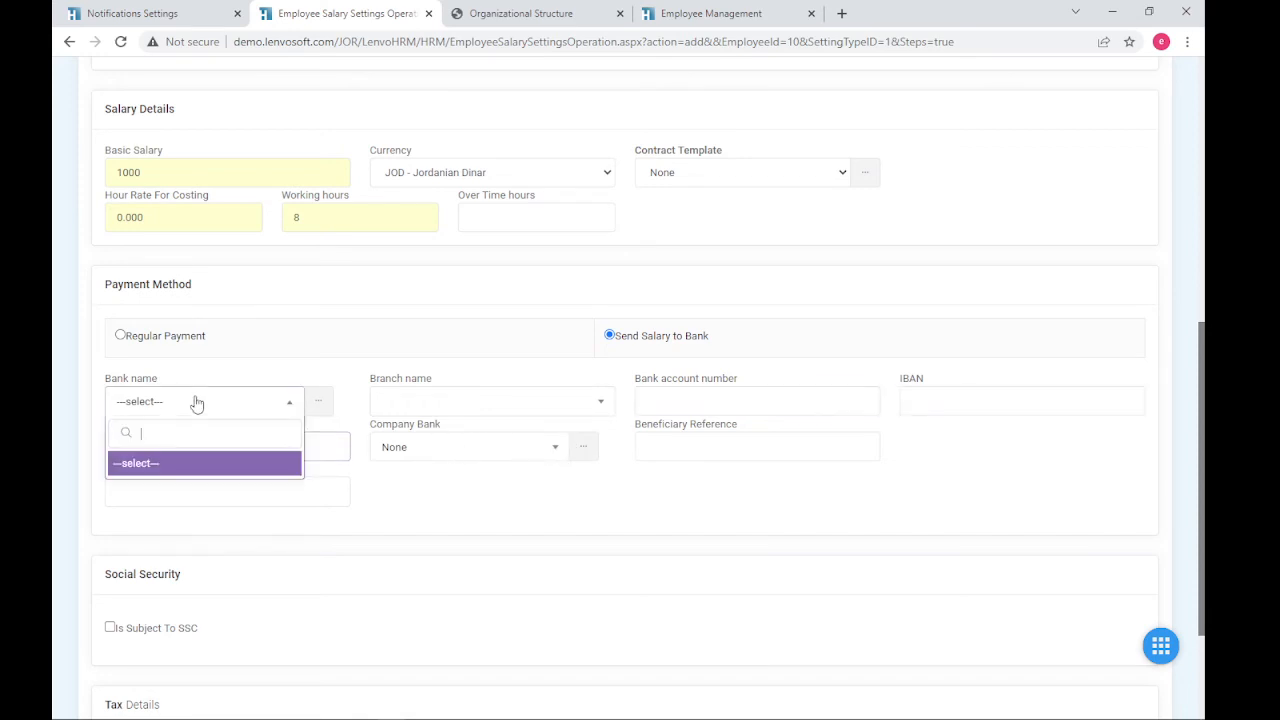
left_click(197, 402)
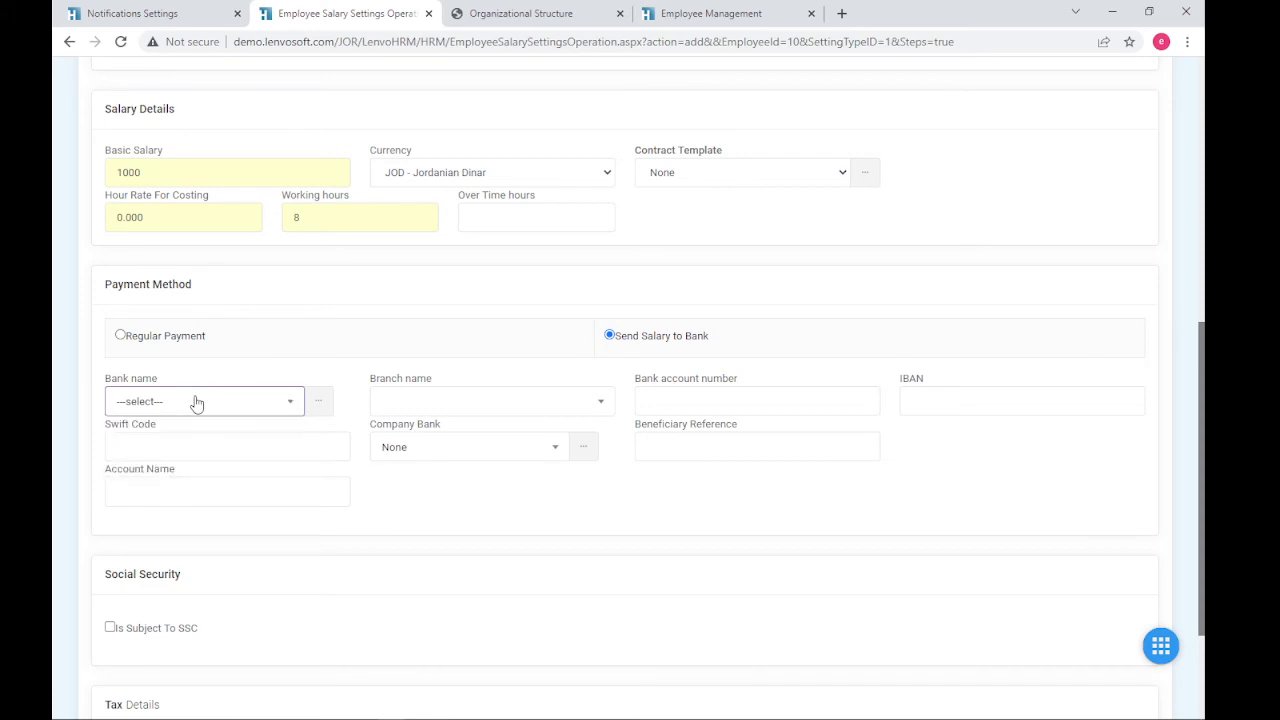
left_click(430, 409)
left_click(430, 409)
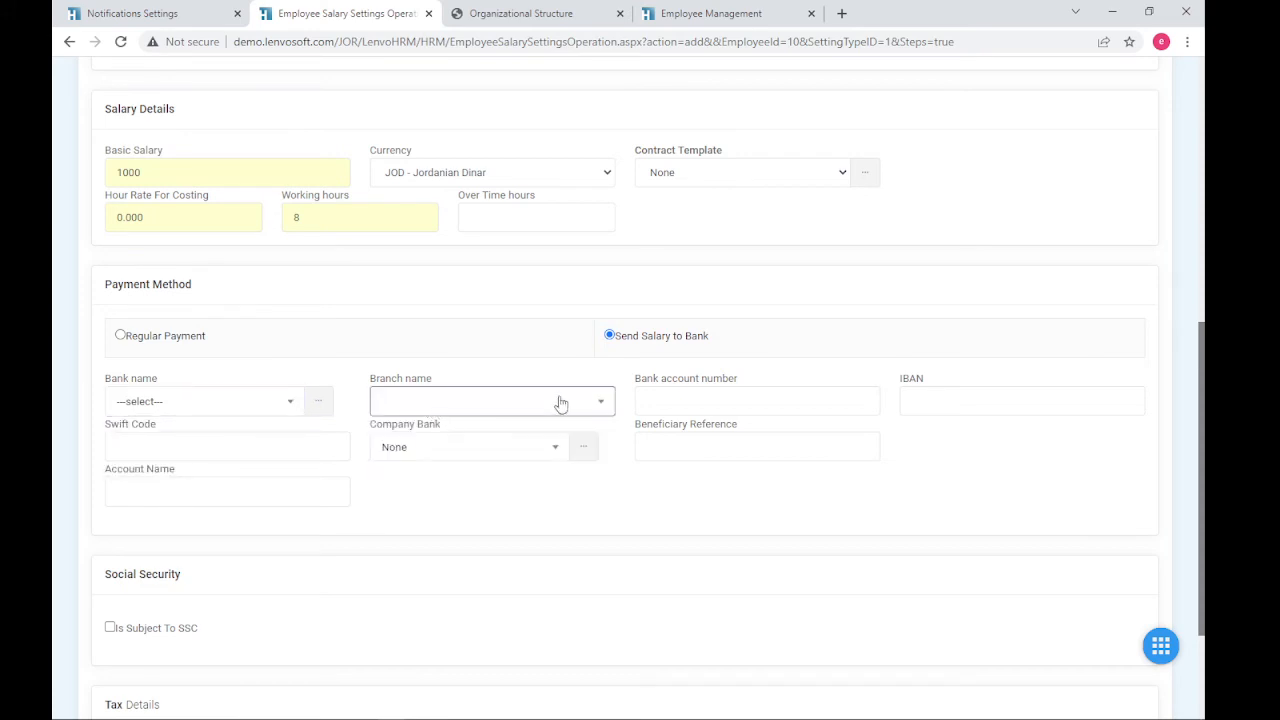
left_click(485, 454)
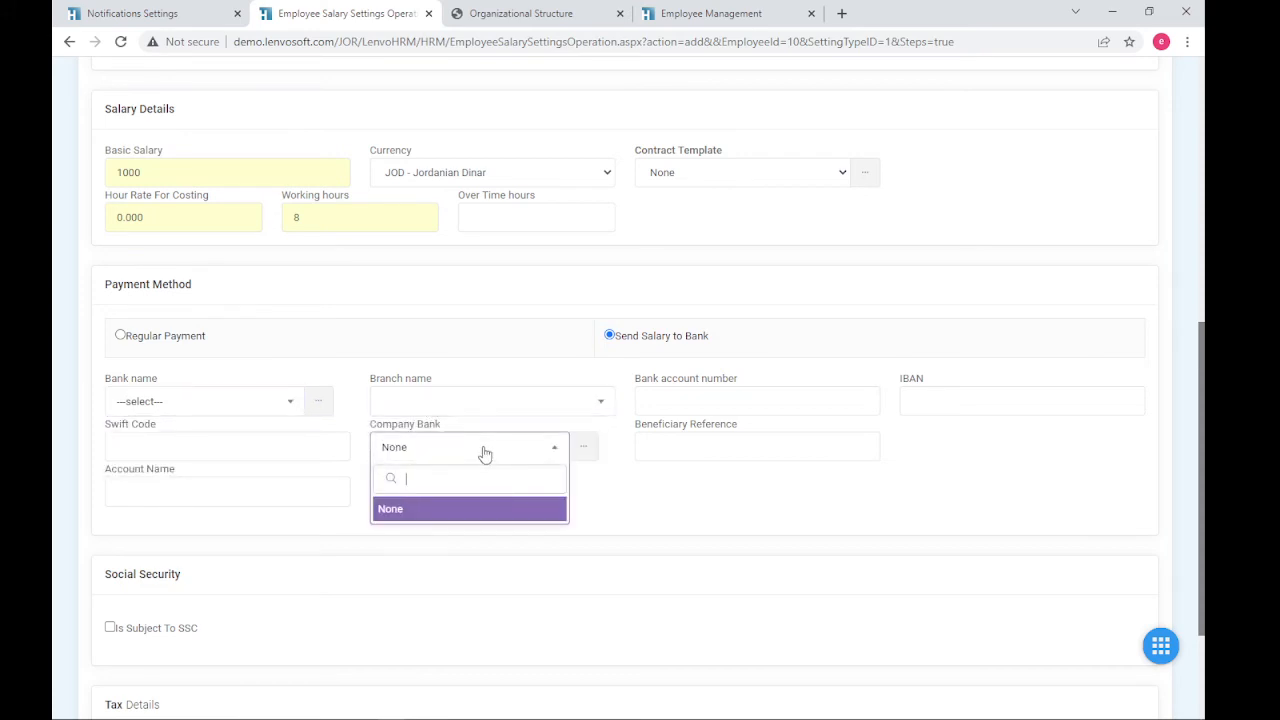
left_click(485, 454)
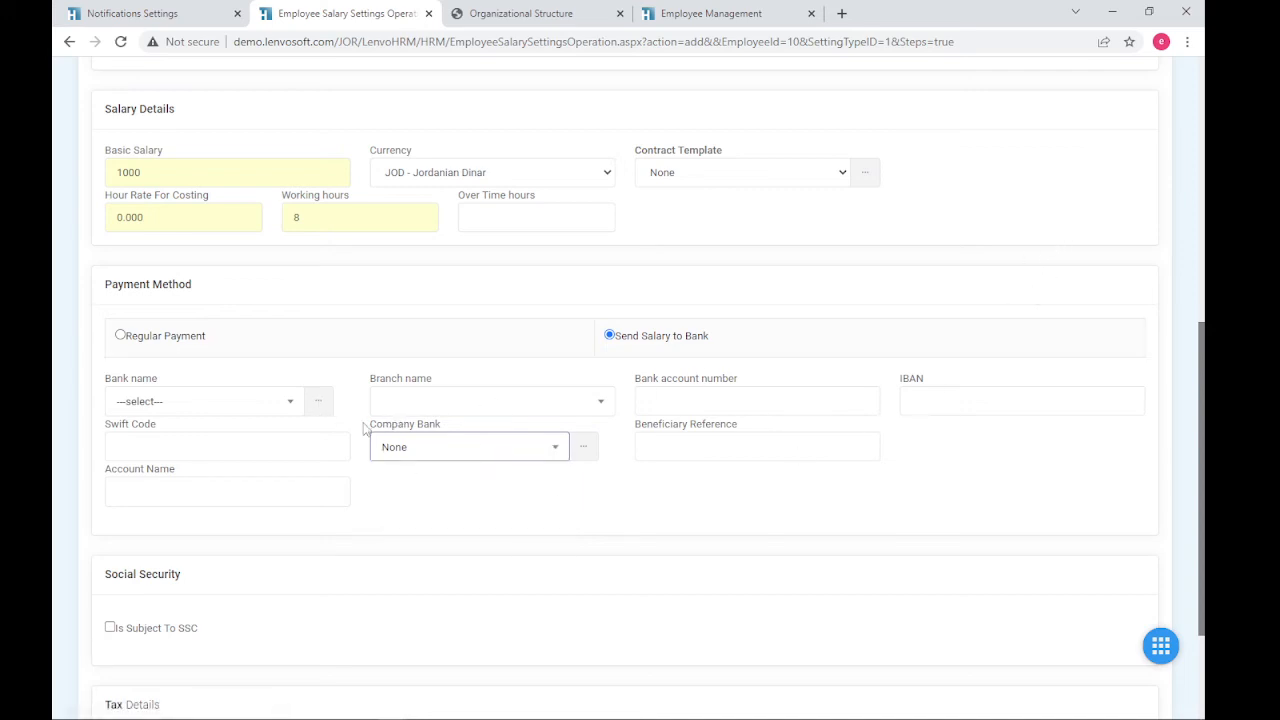
- Revert to Regular Payment (Cash) and tick Is Subject To SSC
scroll(340, 430, "up", 1)
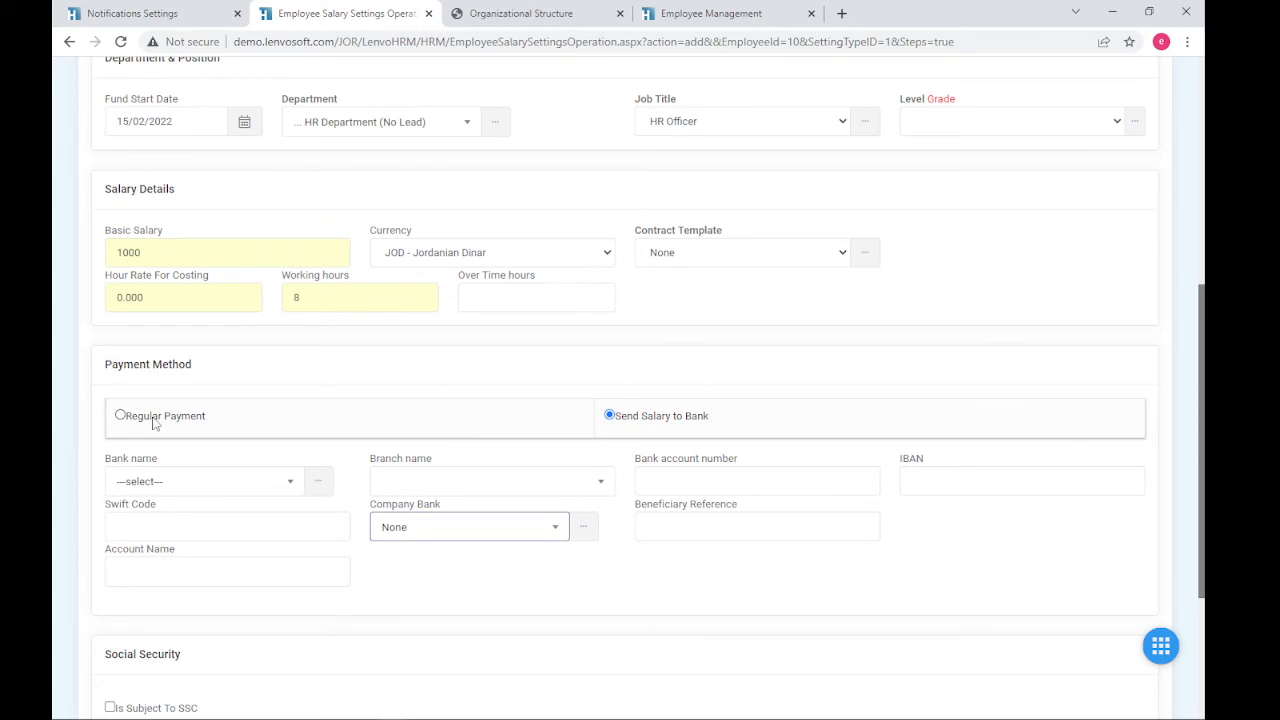
left_click(155, 420)
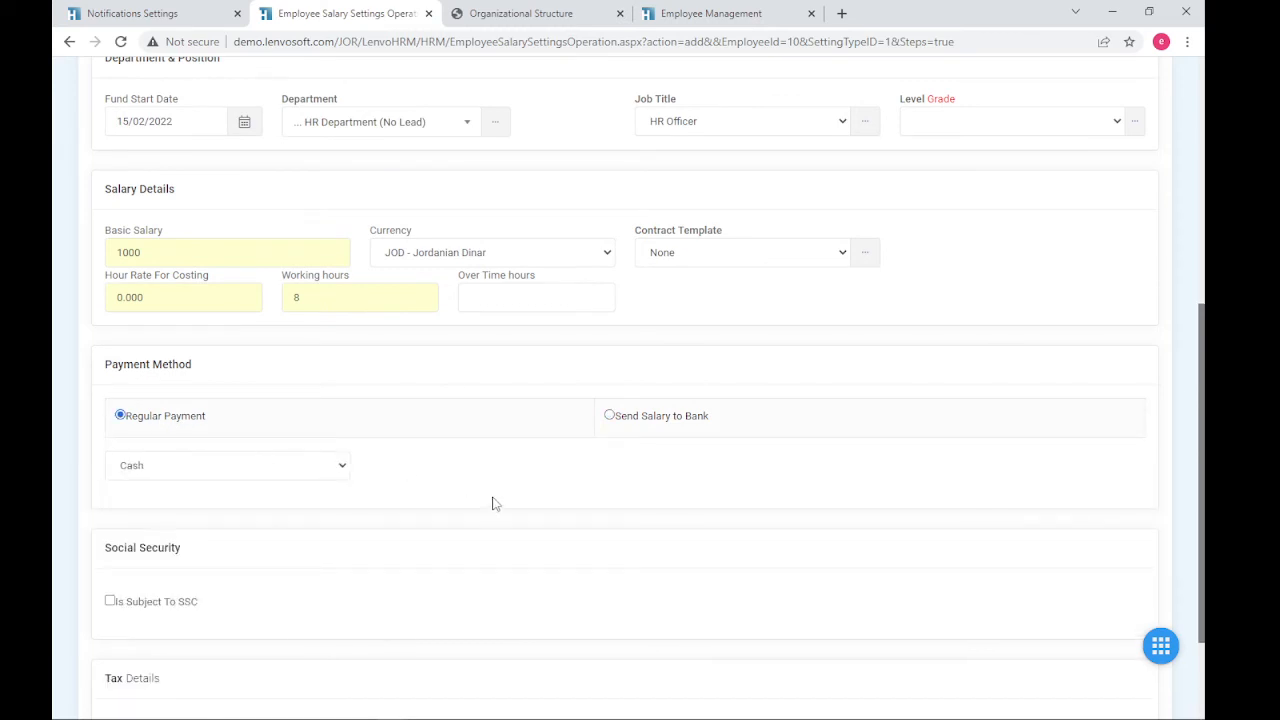
scroll(492, 503, "down", 2)
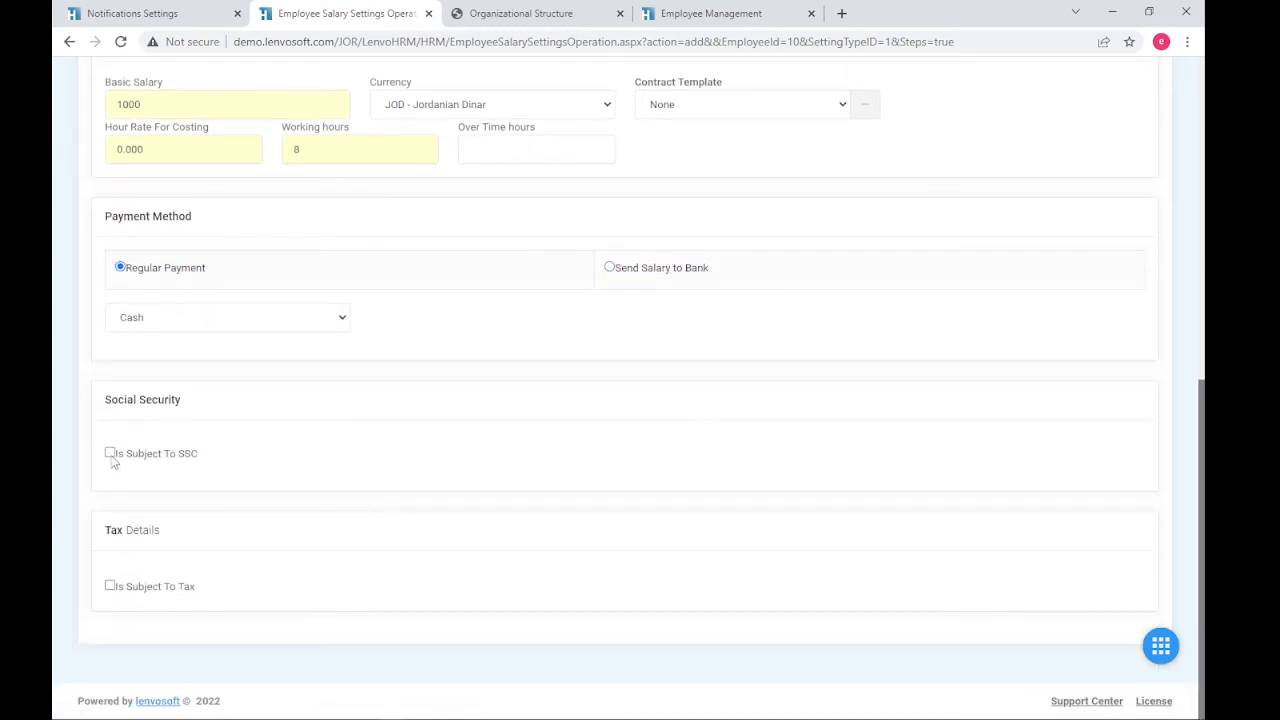
left_click(110, 454)
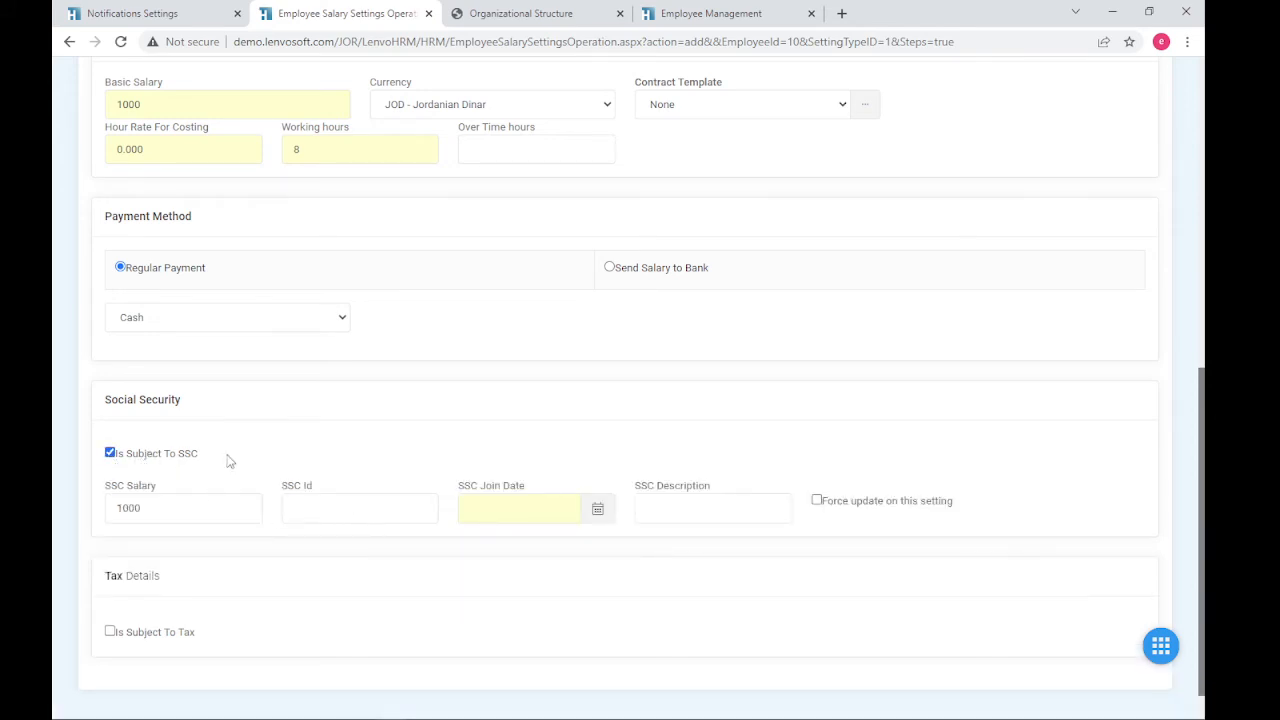
- Set the SSC join date to 01/01/2000, keeping the SSC salary at 1000
left_click(182, 515)
left_click_drag(140, 507, 95, 512)
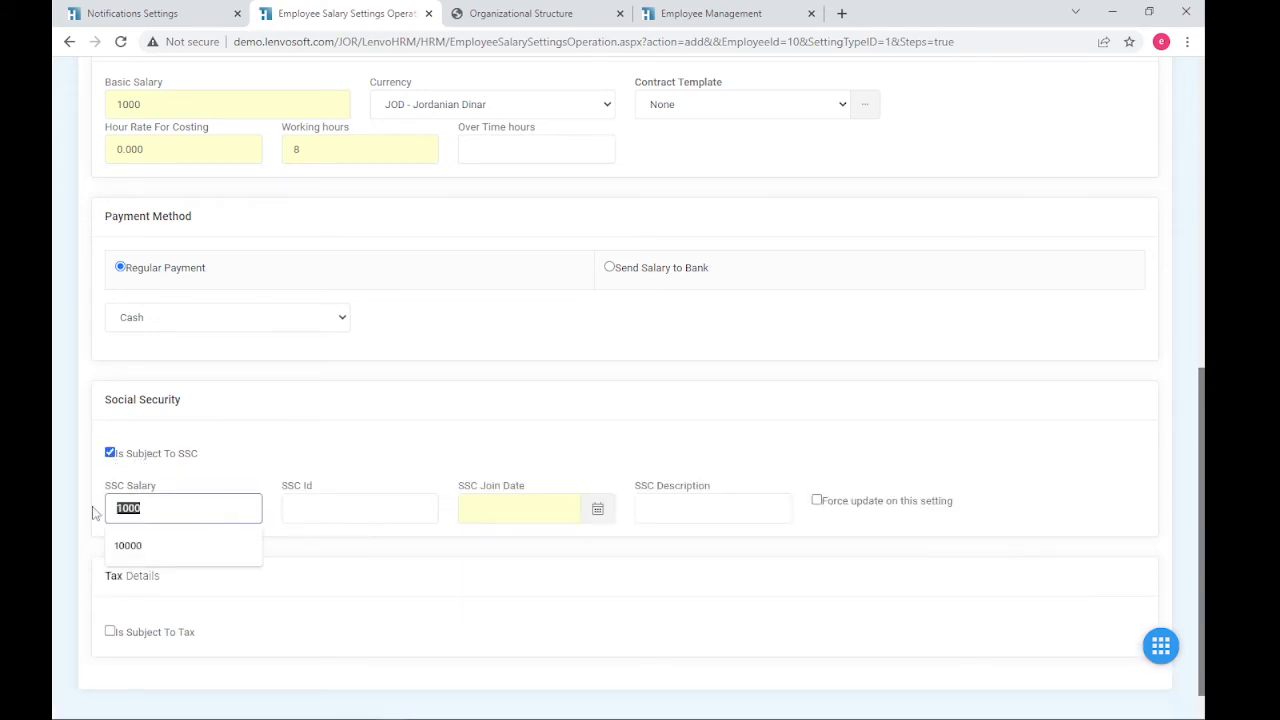
left_click(497, 509)
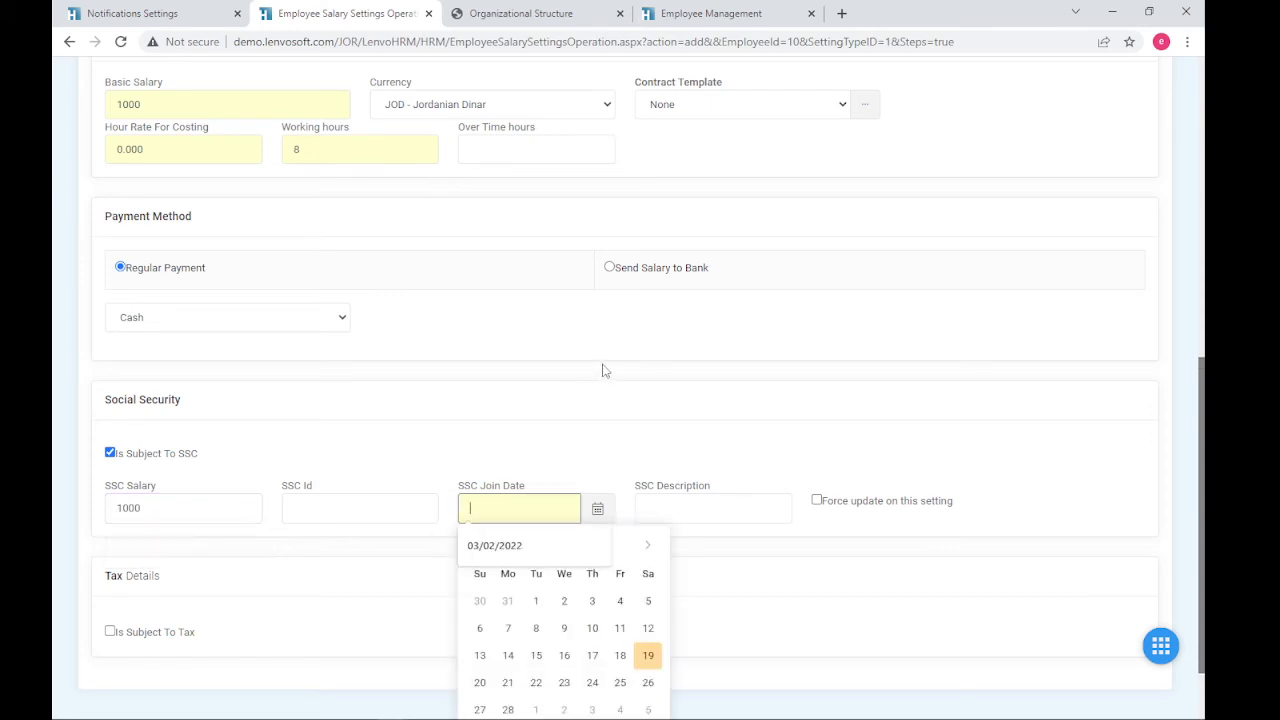
type("01/01/2000")
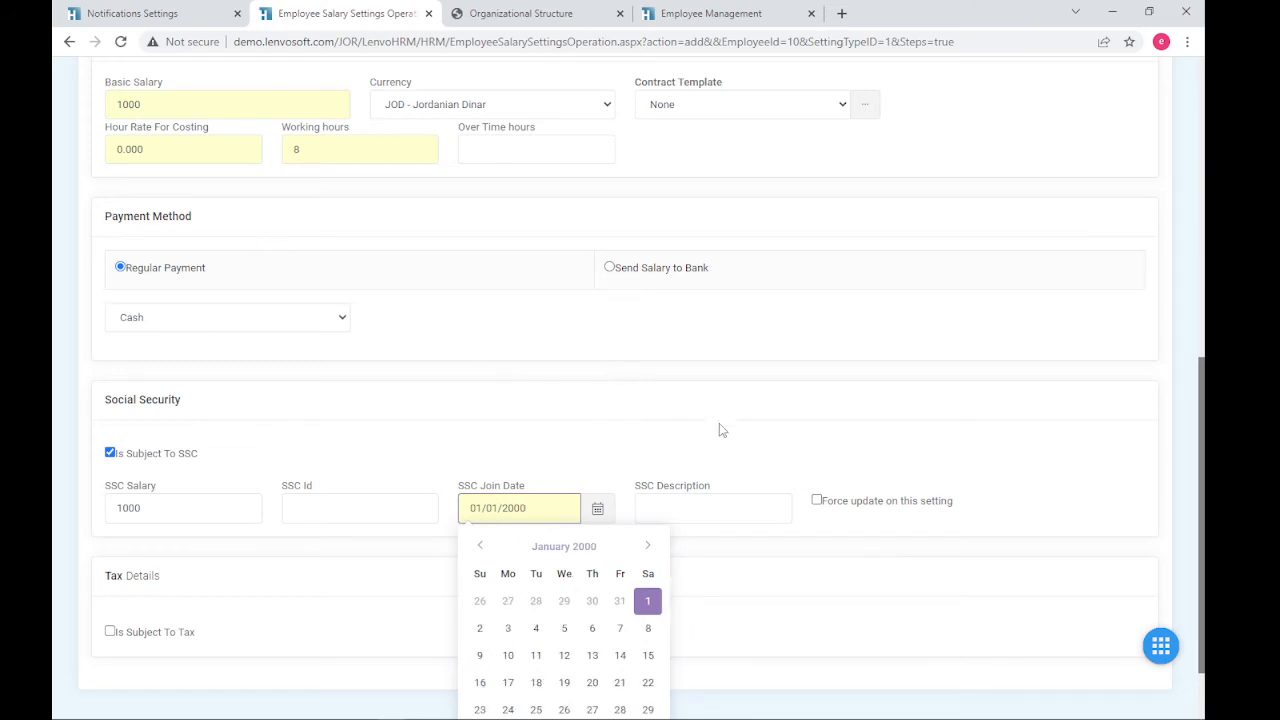
left_click(712, 467)
scroll(427, 498, "down", 2)
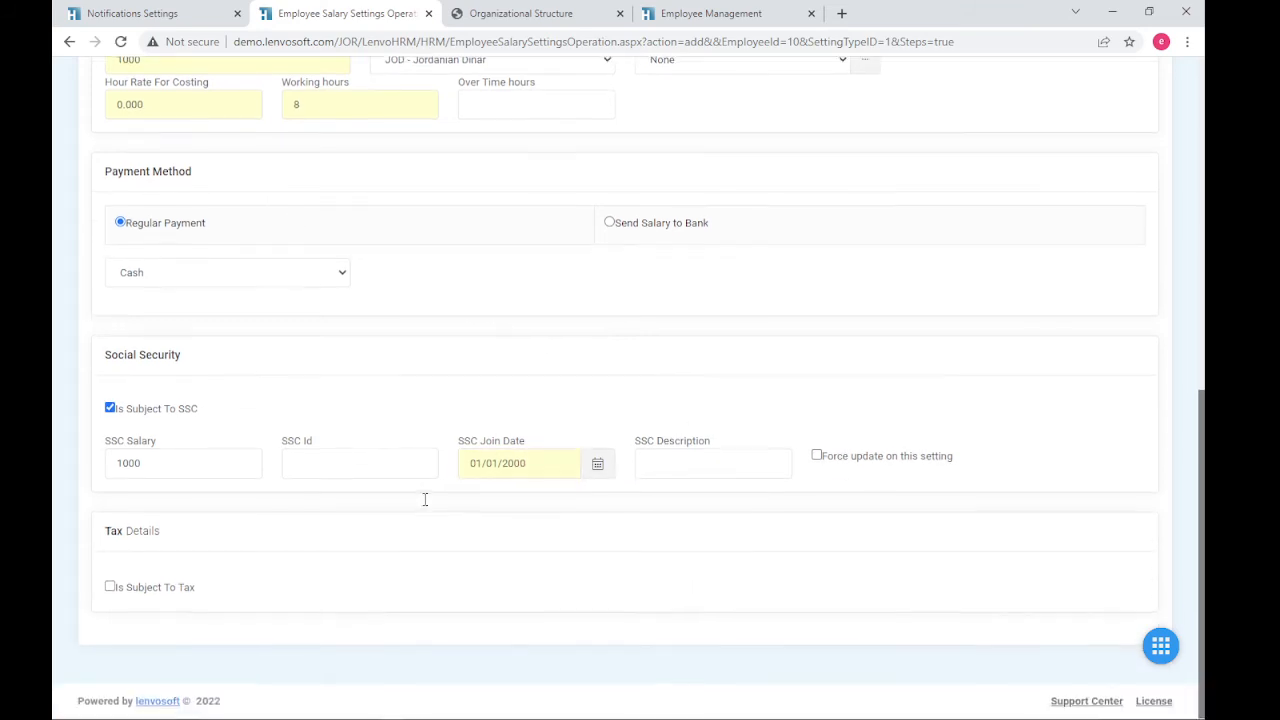
- Mark the employee as subject to tax and enter the employee's tax number
left_click(166, 590)
left_click(416, 594)
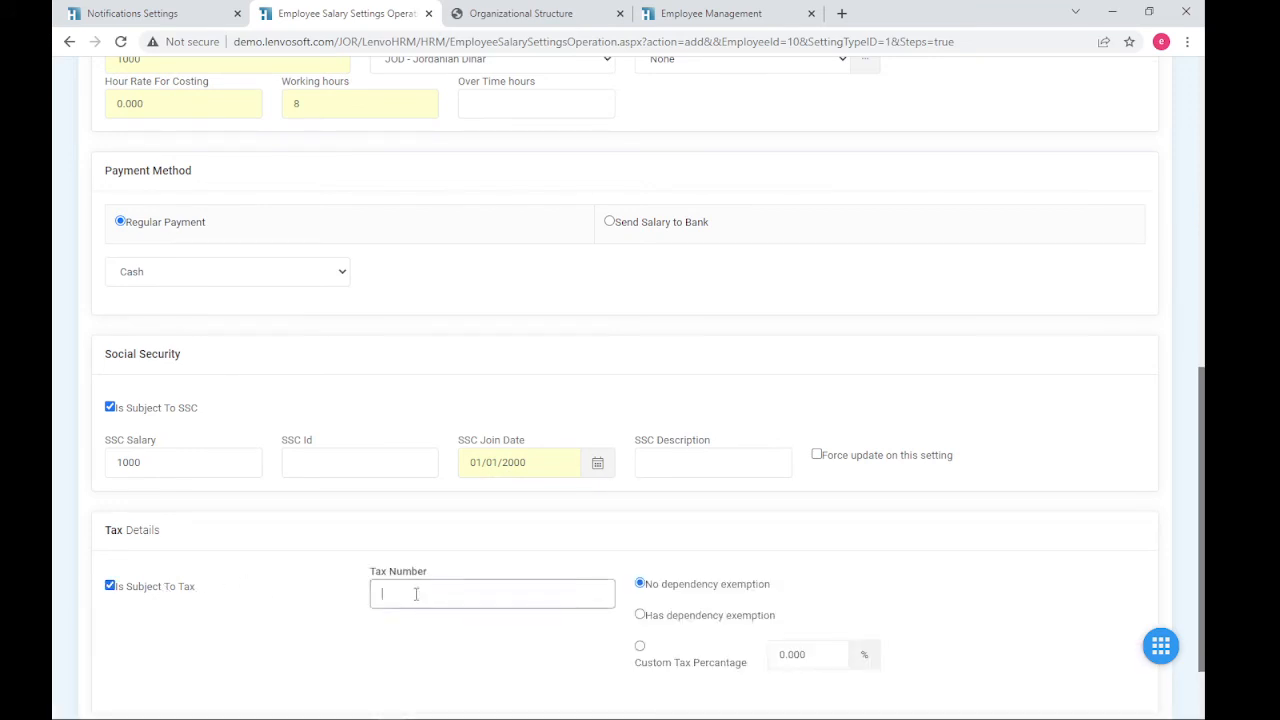
type("686868")
- Keep No dependency exemption, with the custom tax percentage left at 0.000
left_click_drag(778, 590, 651, 590)
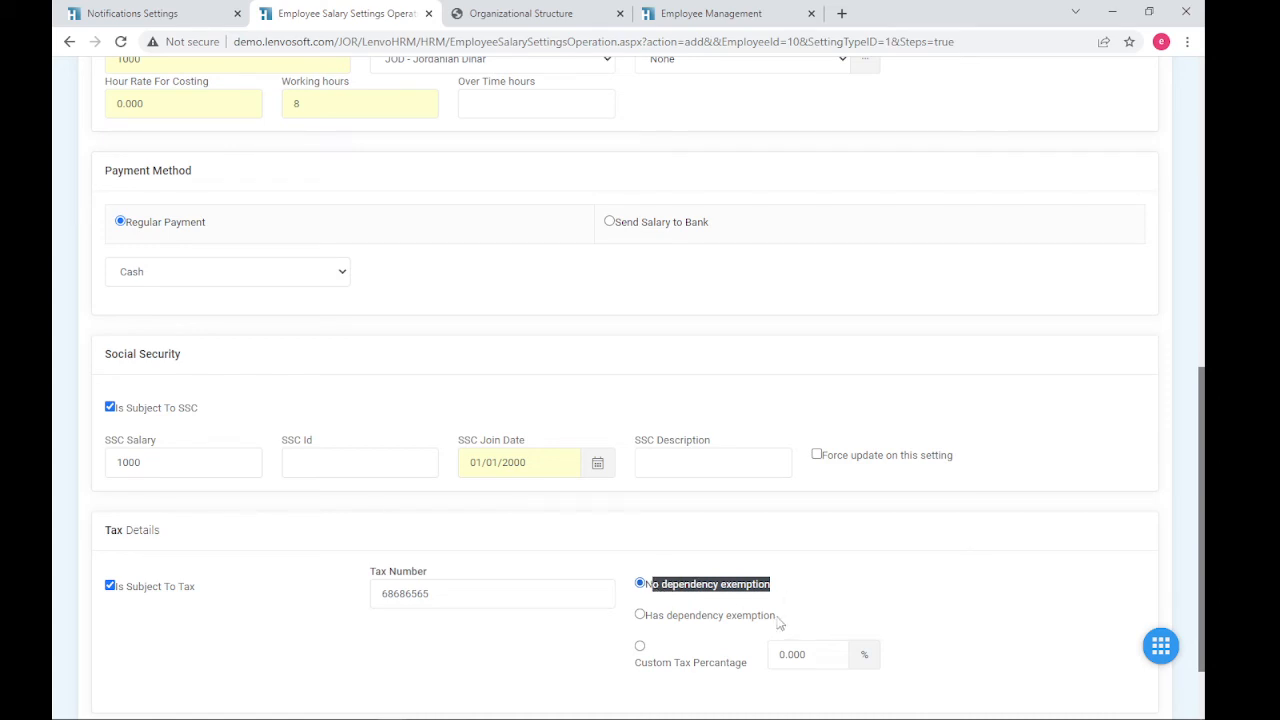
left_click_drag(778, 616, 645, 617)
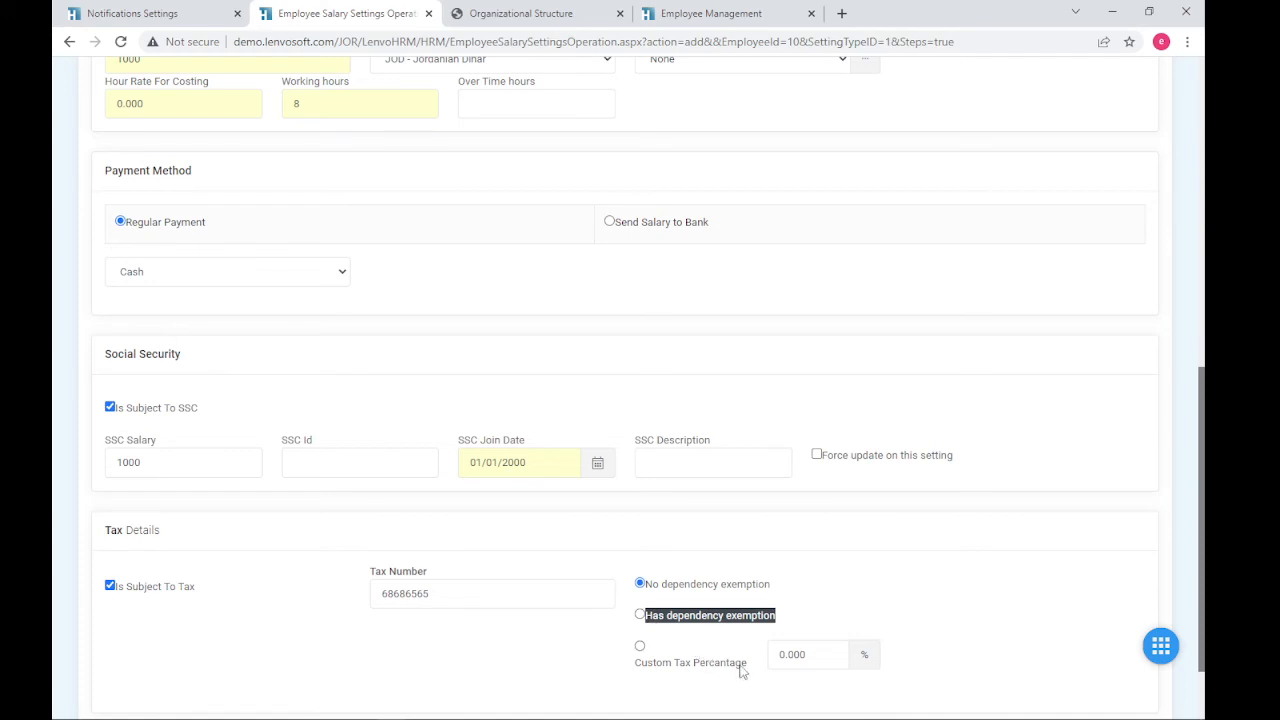
left_click_drag(755, 668, 543, 700)
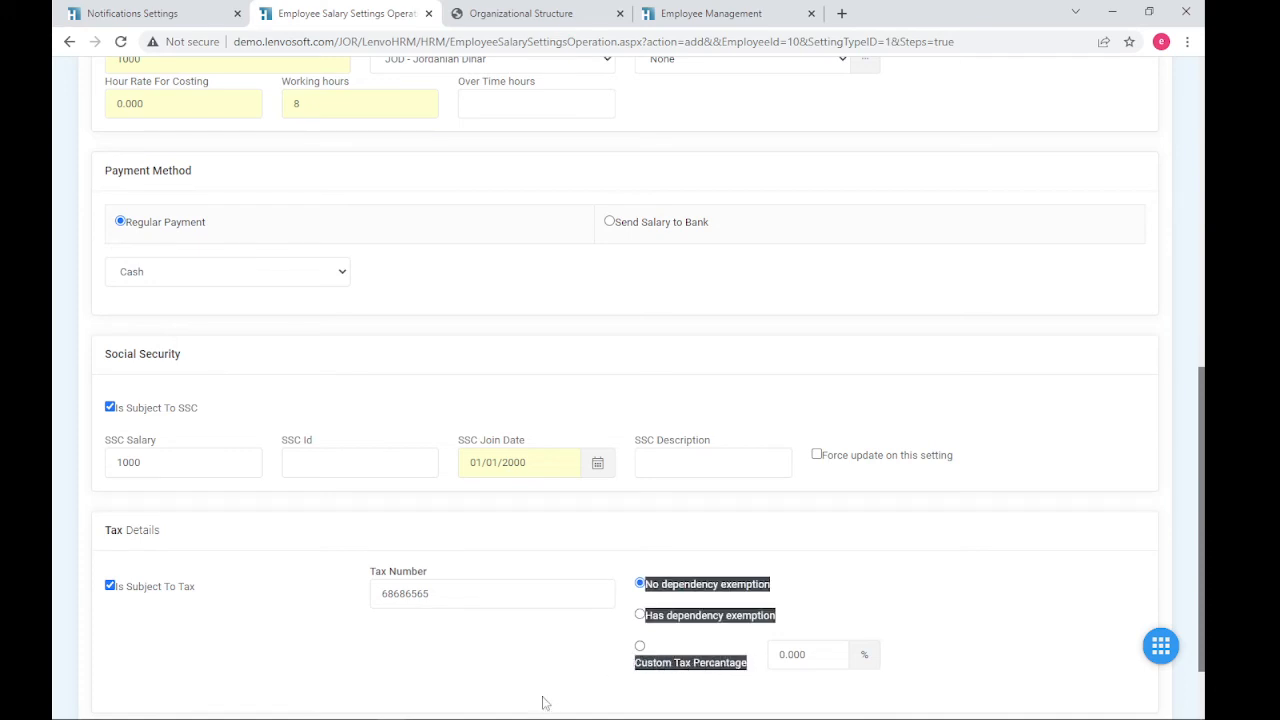
left_click(624, 672)
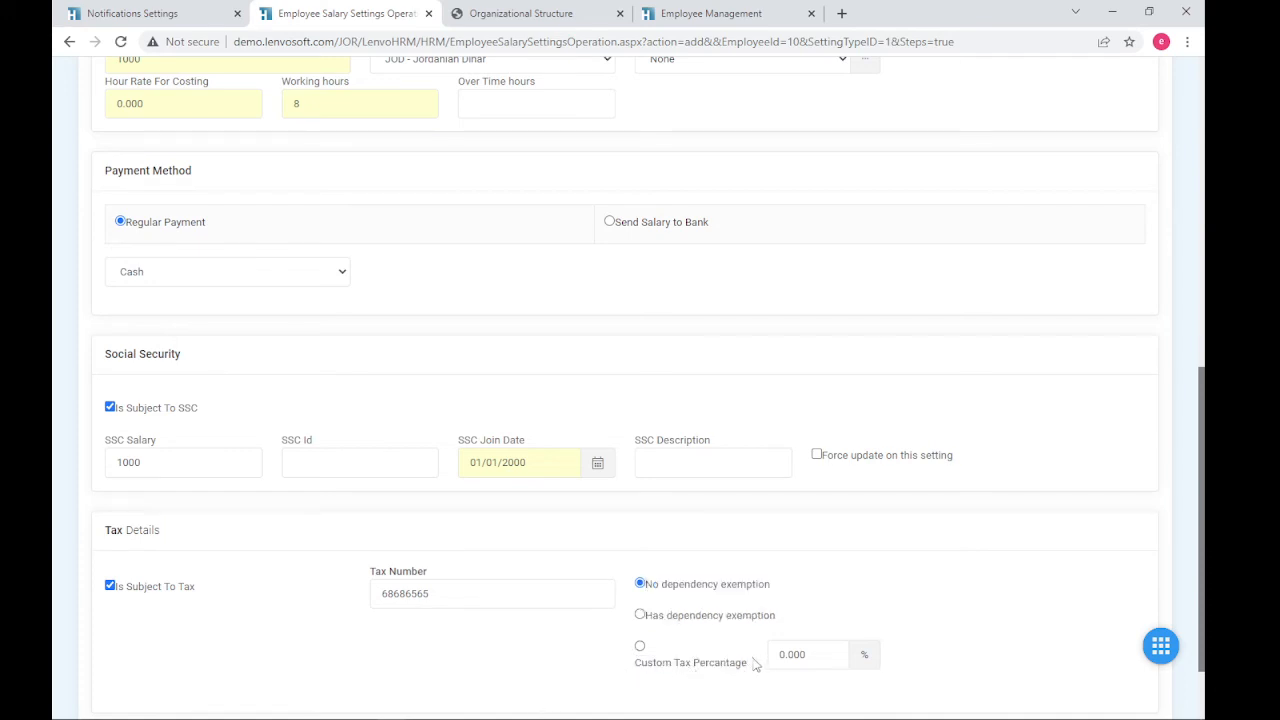
left_click_drag(755, 665, 690, 650)
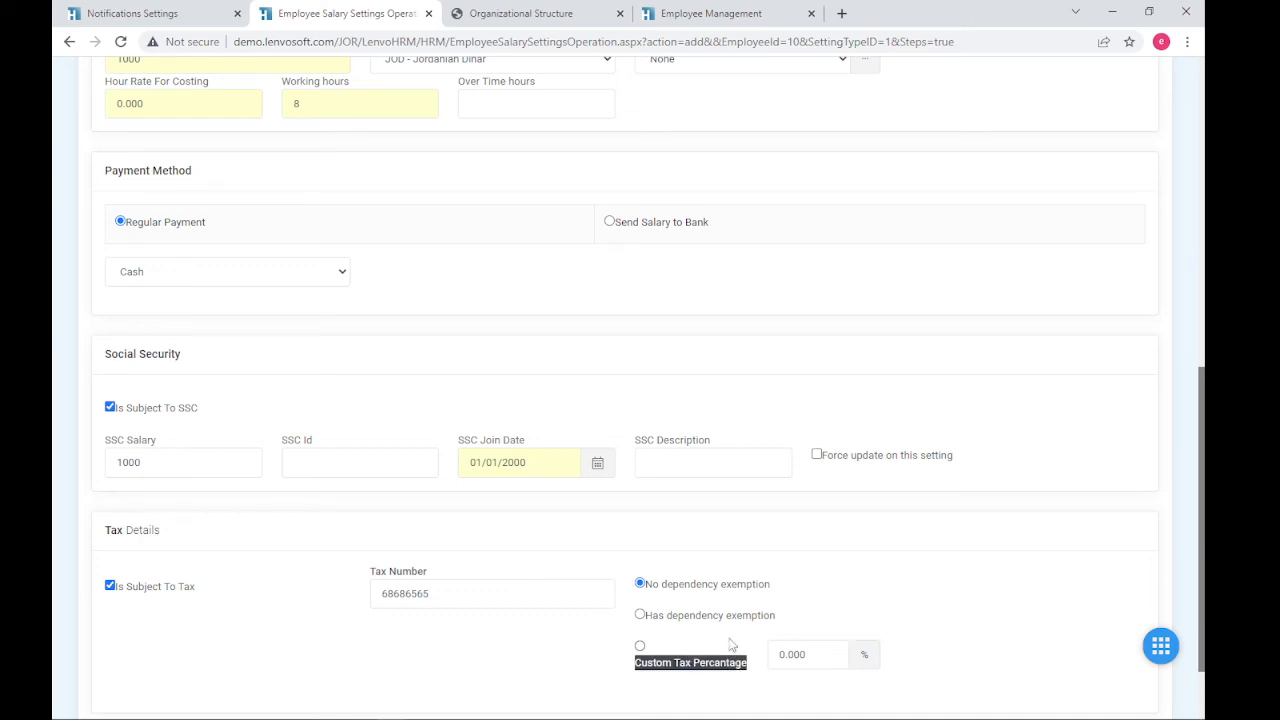
double_click(806, 652)
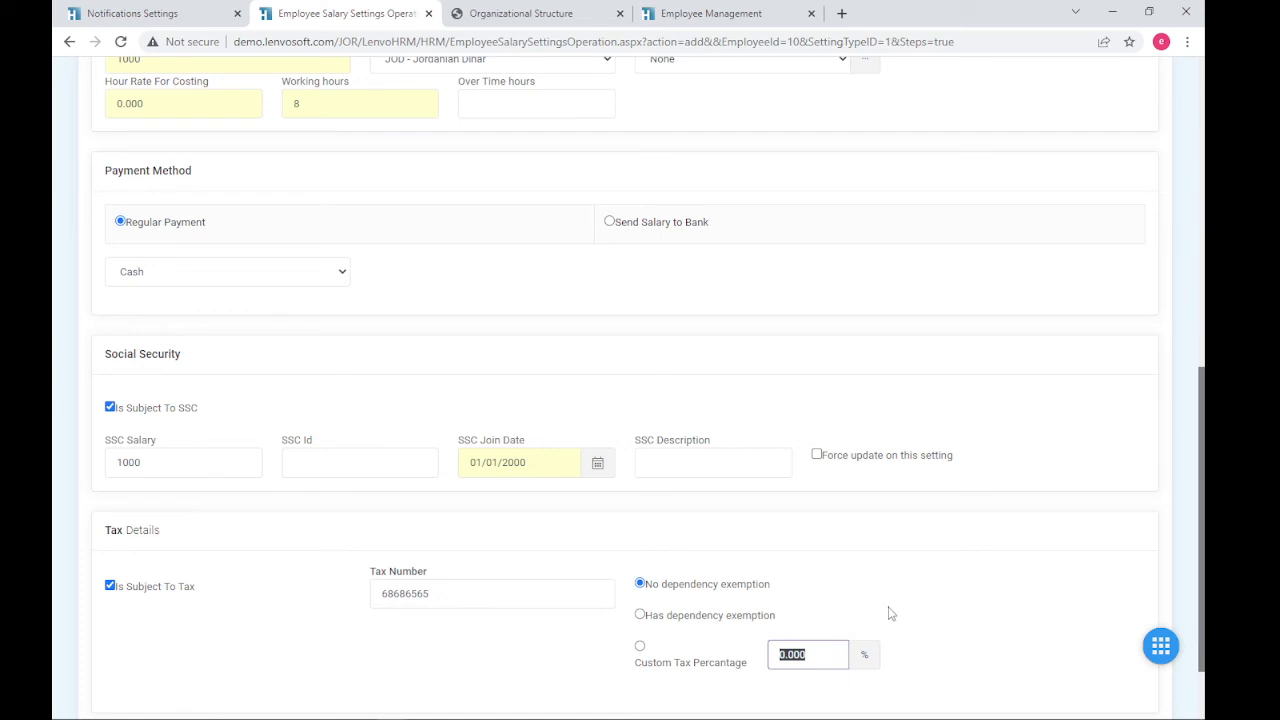
scroll(891, 613, "up", 5)
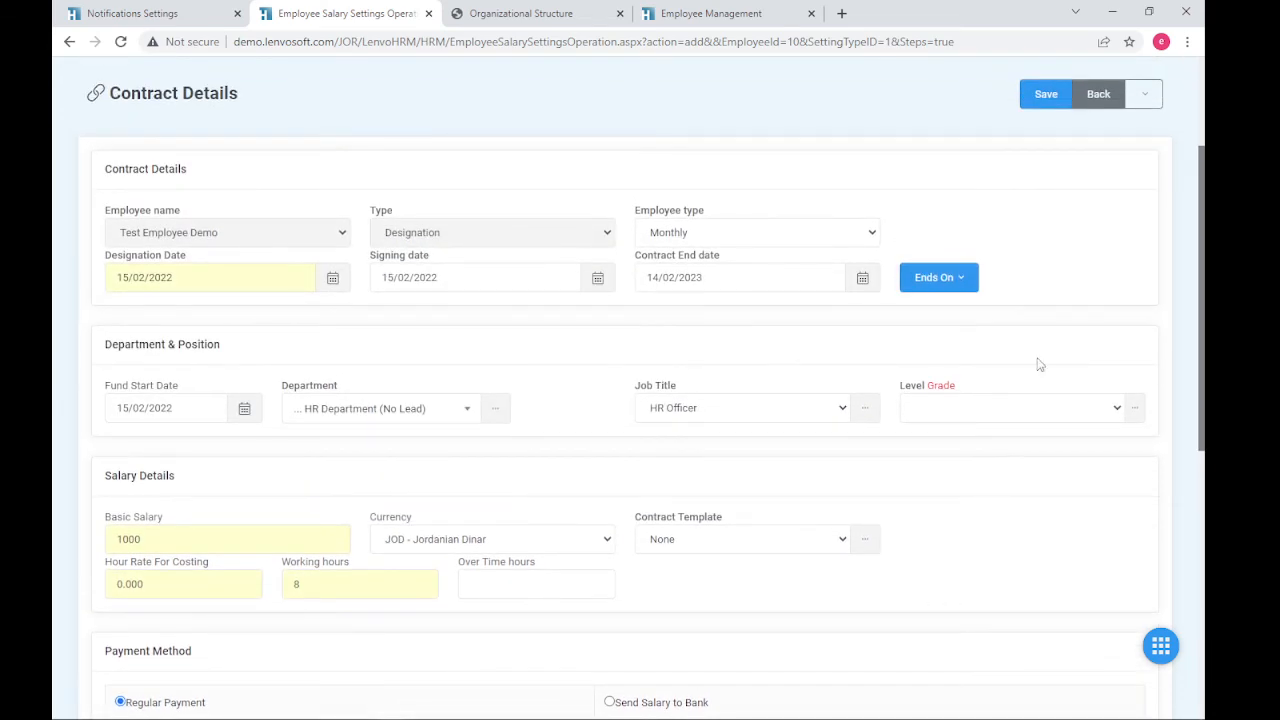
scroll(1040, 365, "up", 2)
- Save the contract details and confirm the Step 3 operation date is 19/02/2022
left_click(1036, 294)
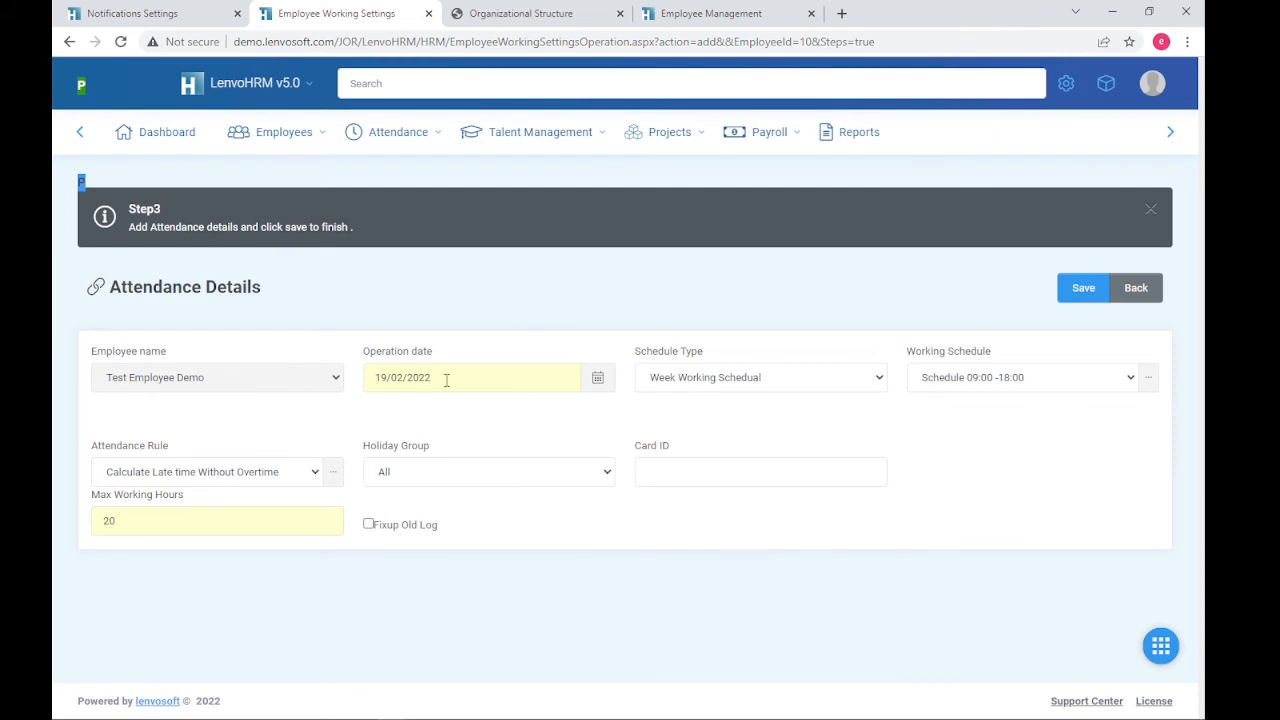
left_click(477, 377)
left_click_drag(477, 377, 355, 385)
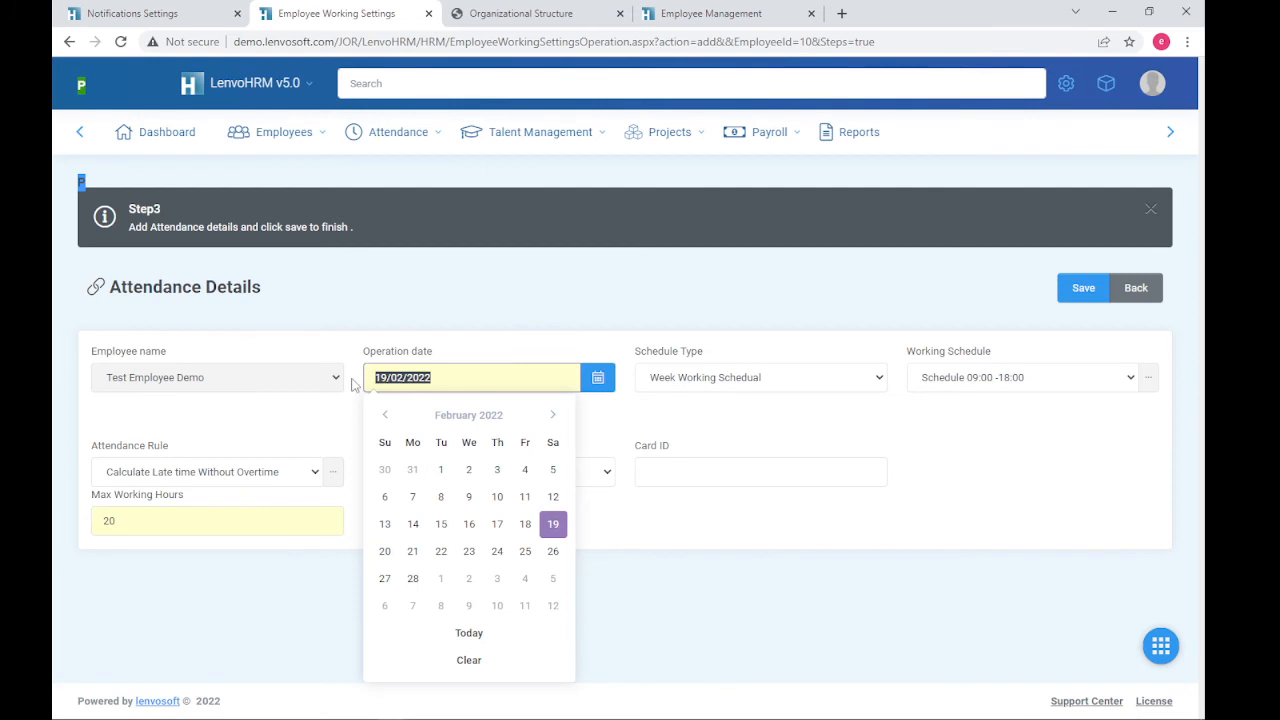
left_click(450, 380)
left_click_drag(430, 377, 362, 380)
left_click(455, 376)
double_click(381, 377)
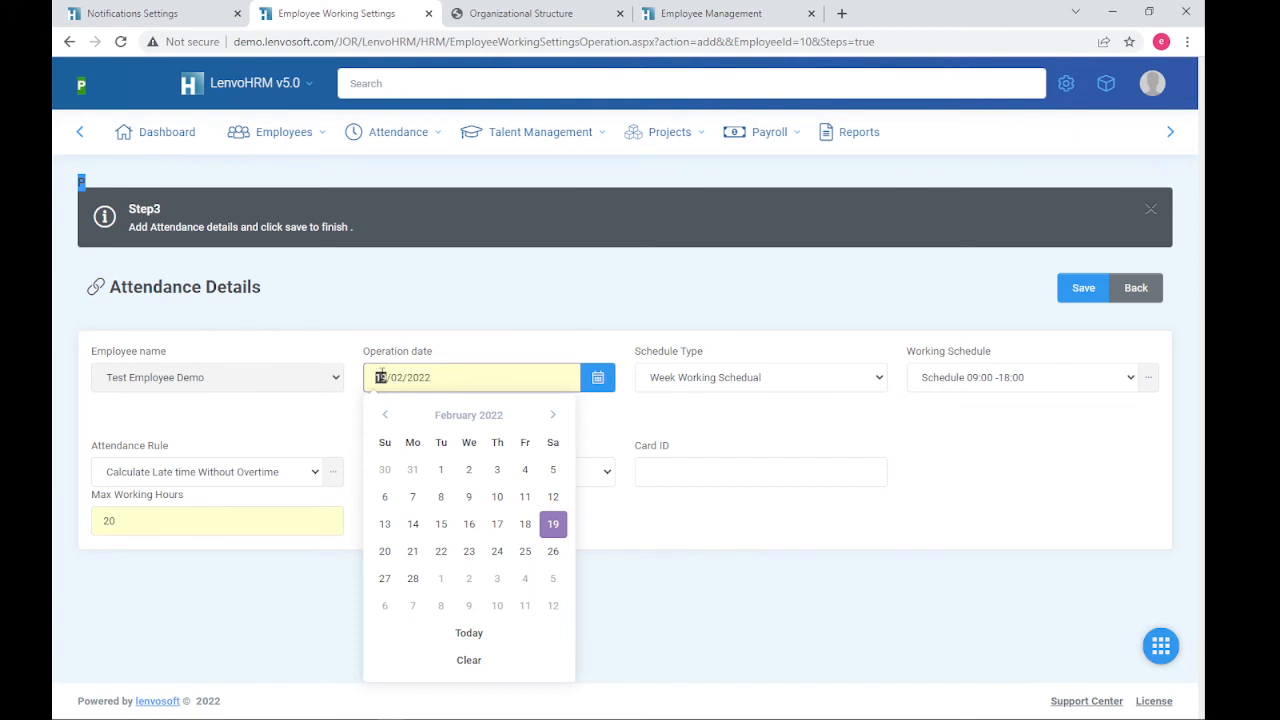
left_click(498, 374)
- Keep the Week schedule type and select Default Schedule 08:00 - 17:00 as working schedule
left_click(744, 424)
left_click(802, 377)
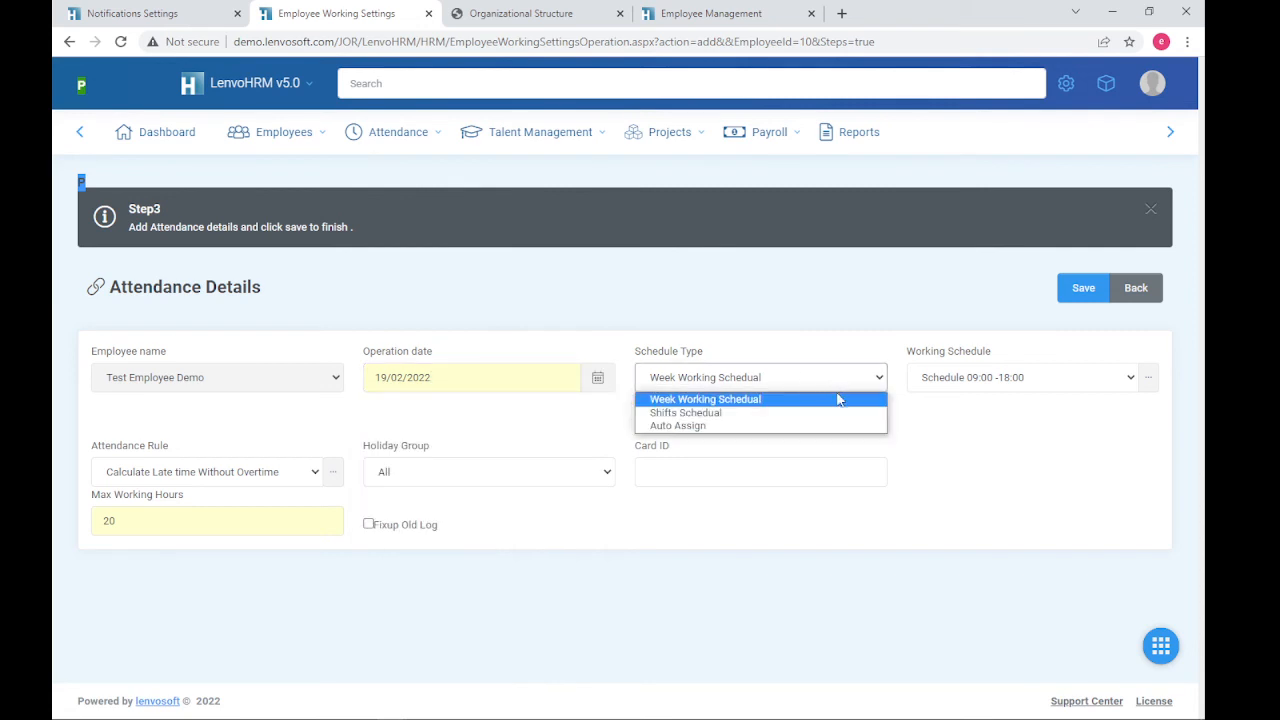
left_click(838, 404)
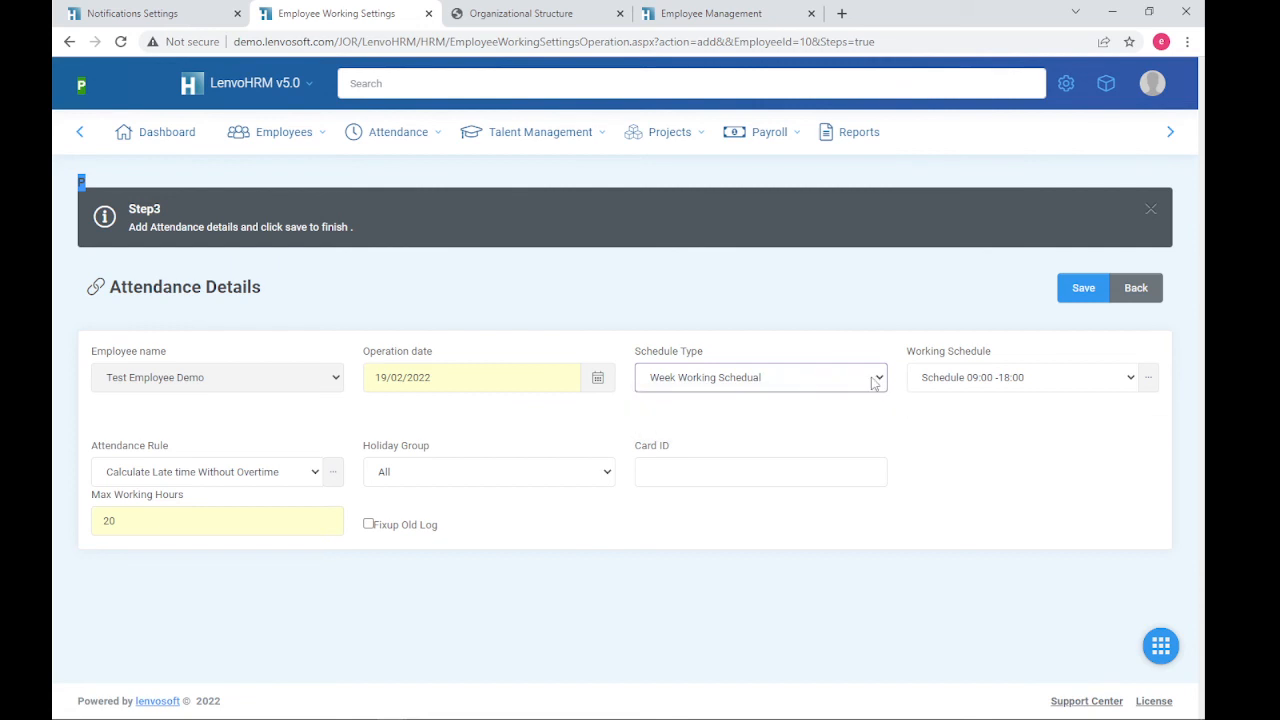
left_click(872, 382)
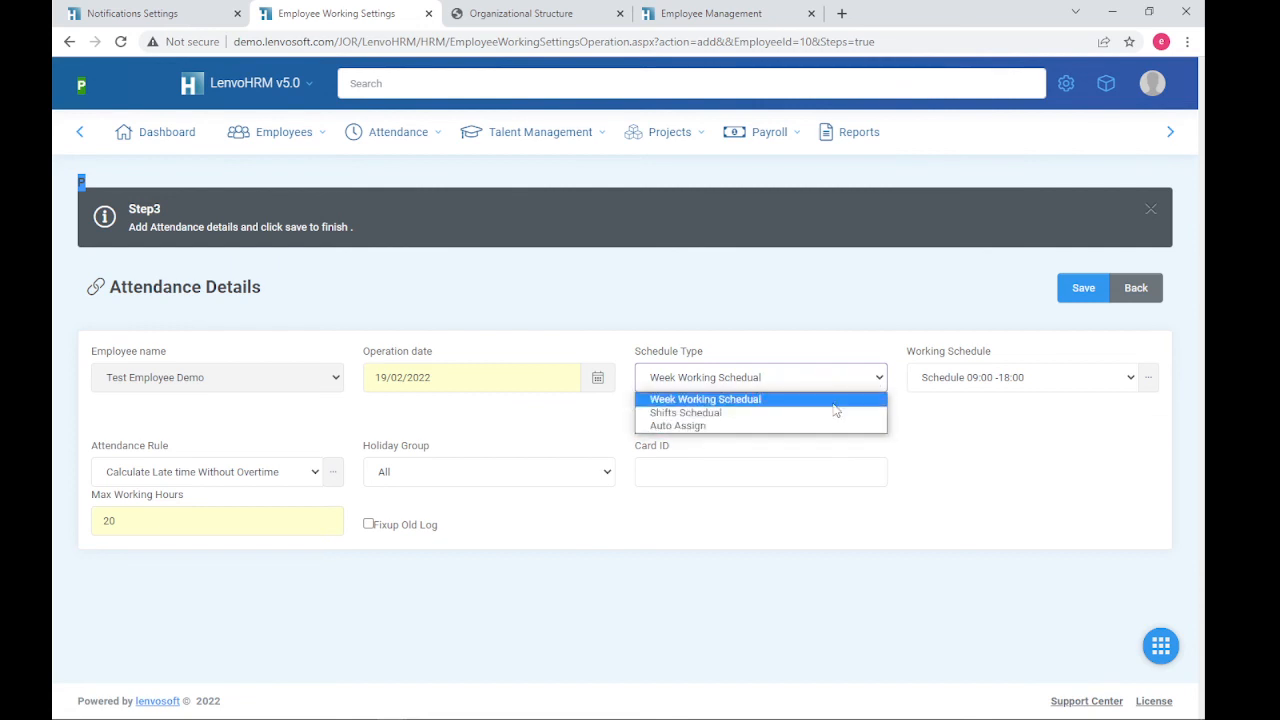
left_click(928, 345)
left_click(1090, 377)
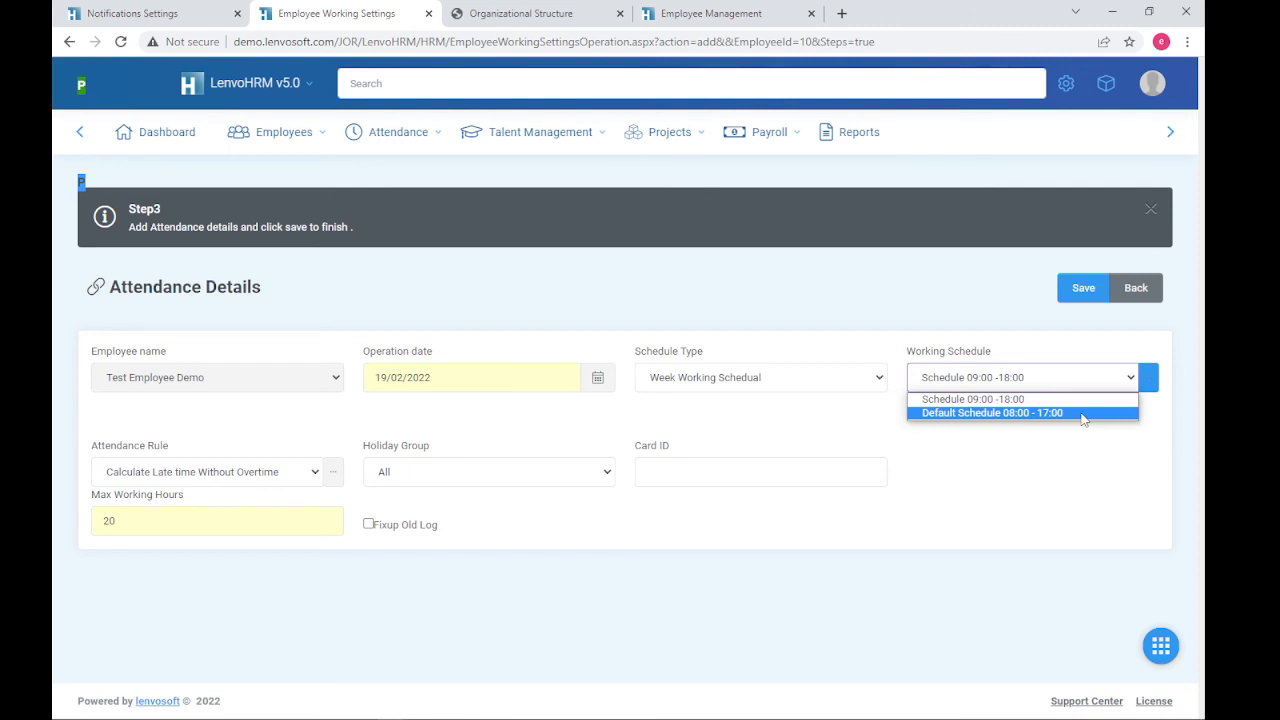
left_click(1083, 413)
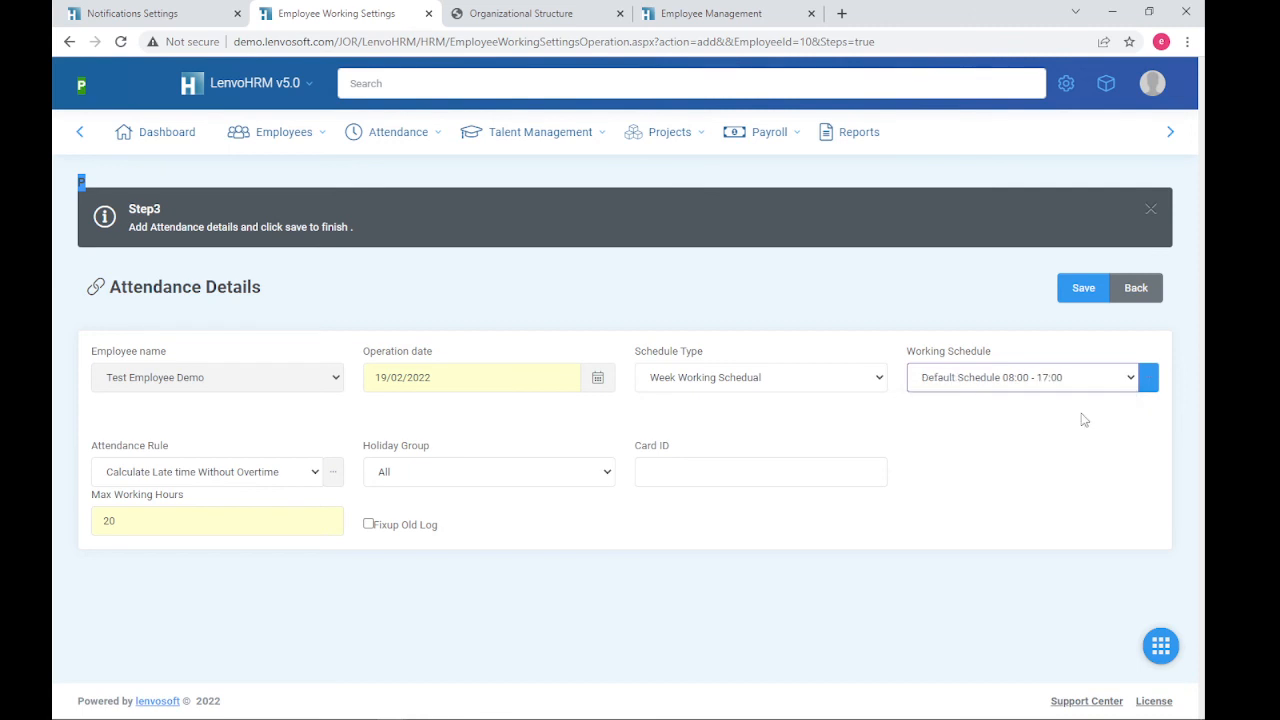
- Set the attendance rule to Calculate Late time and Overtime and save the employee
left_click(293, 477)
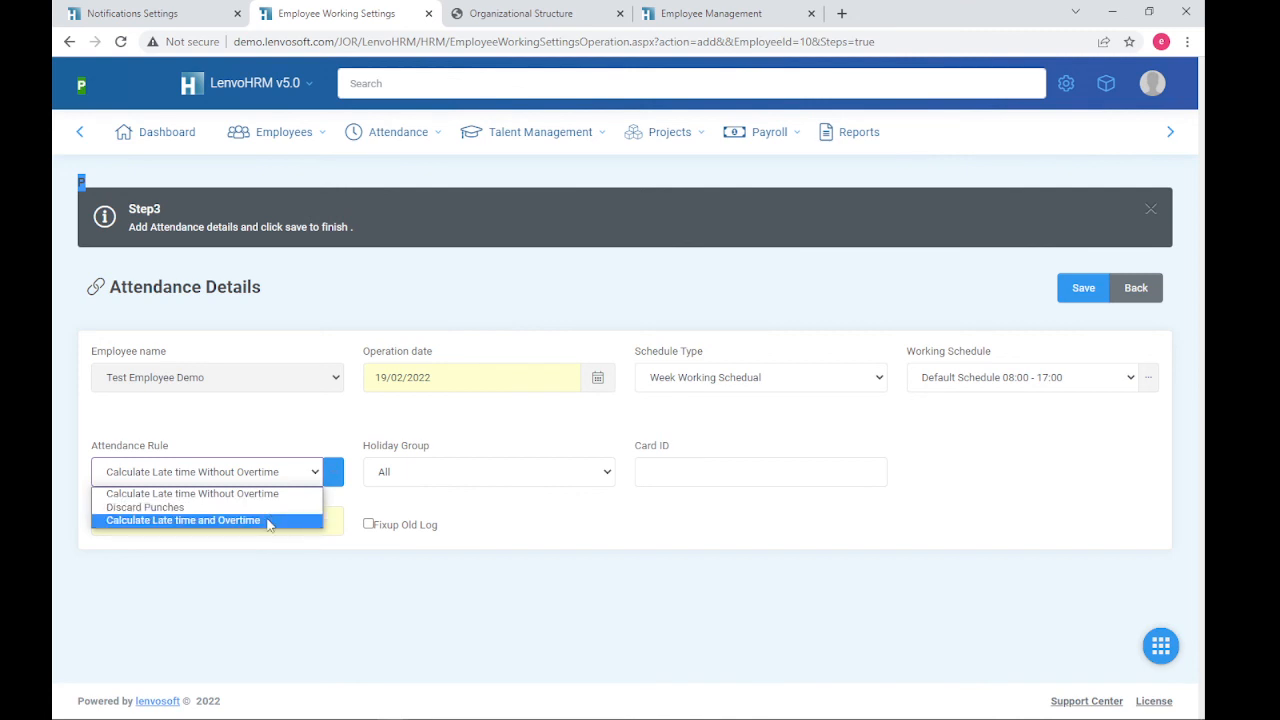
left_click(268, 521)
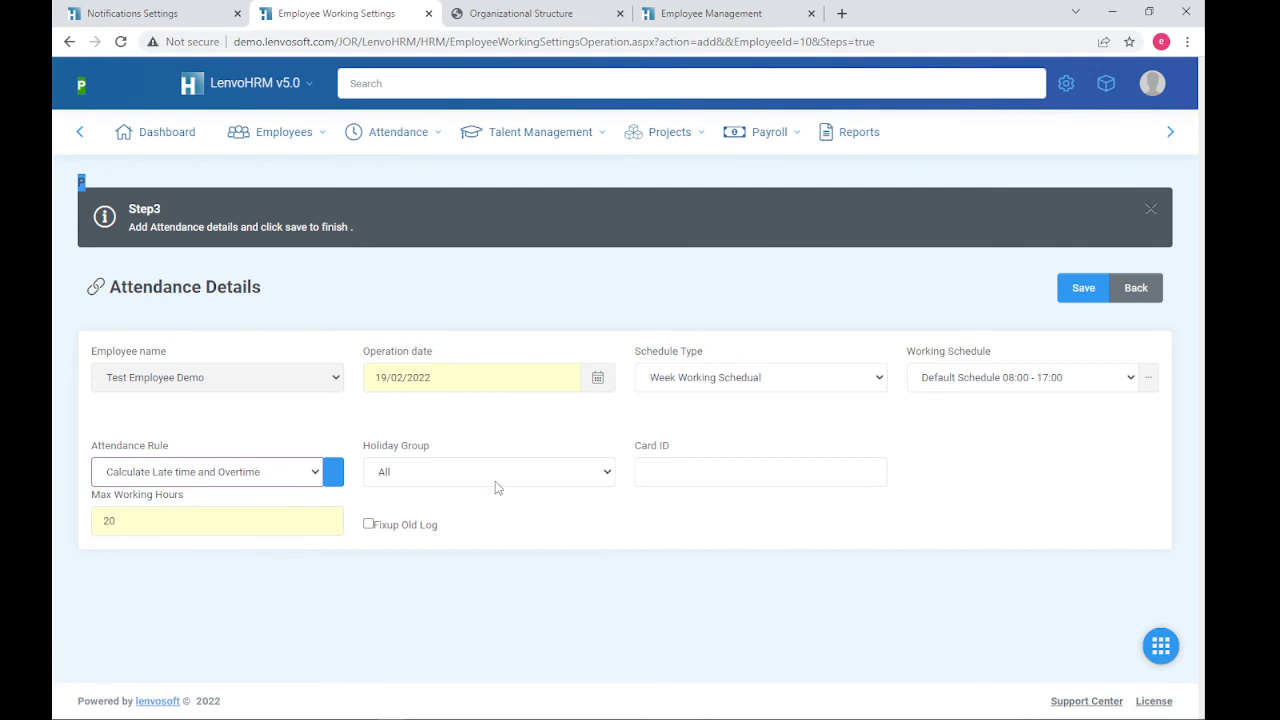
left_click(1082, 292)
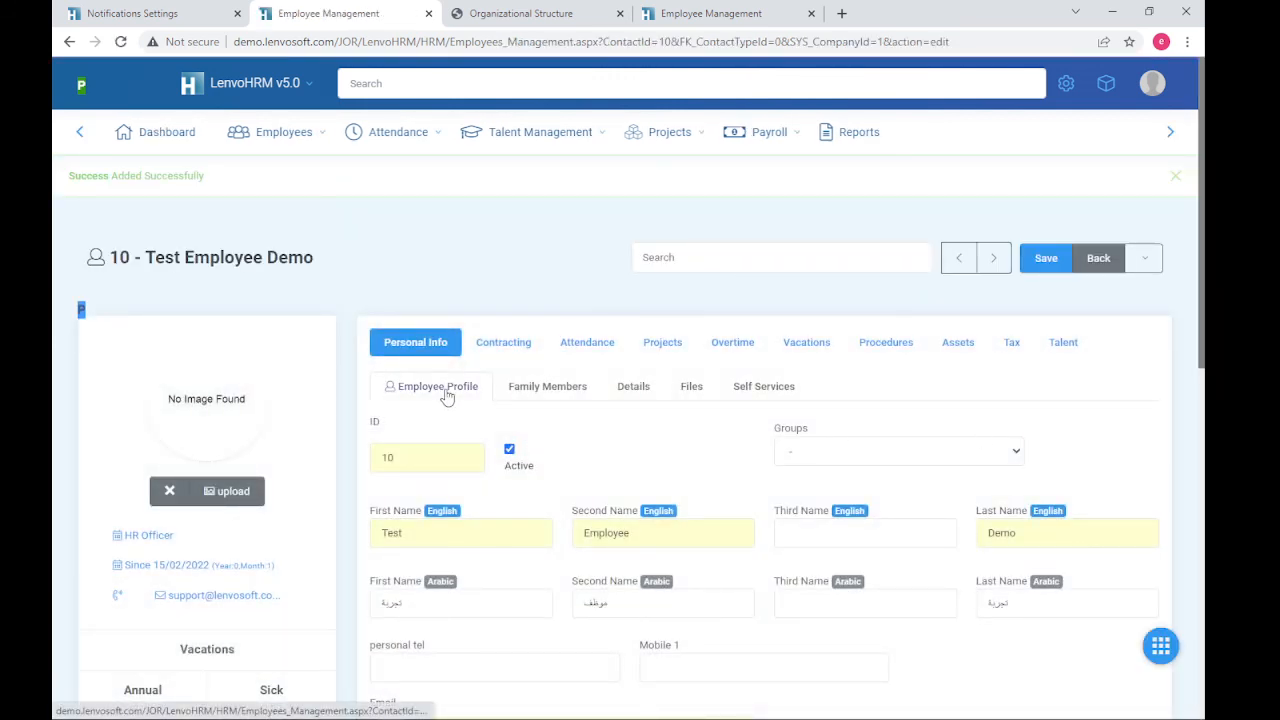
- Review Test Employee Demo's saved contract row on the Contracting tab
scroll(546, 453, "down", 1)
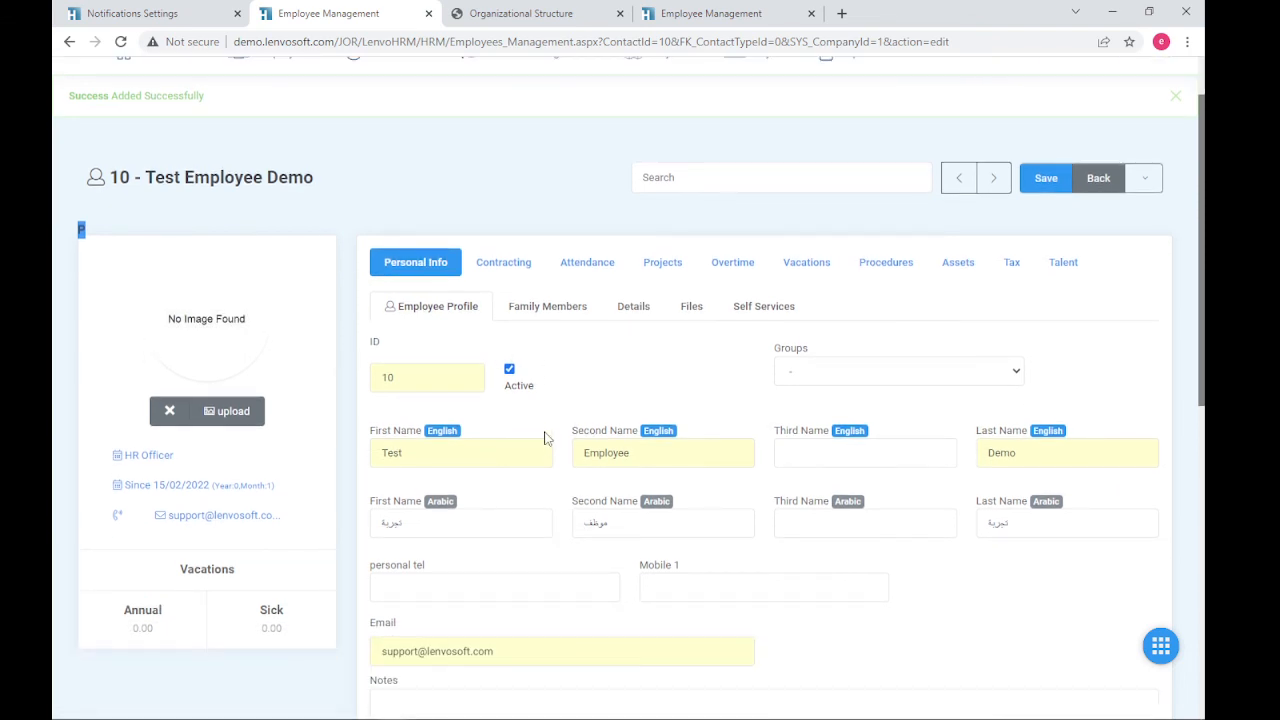
left_click(508, 266)
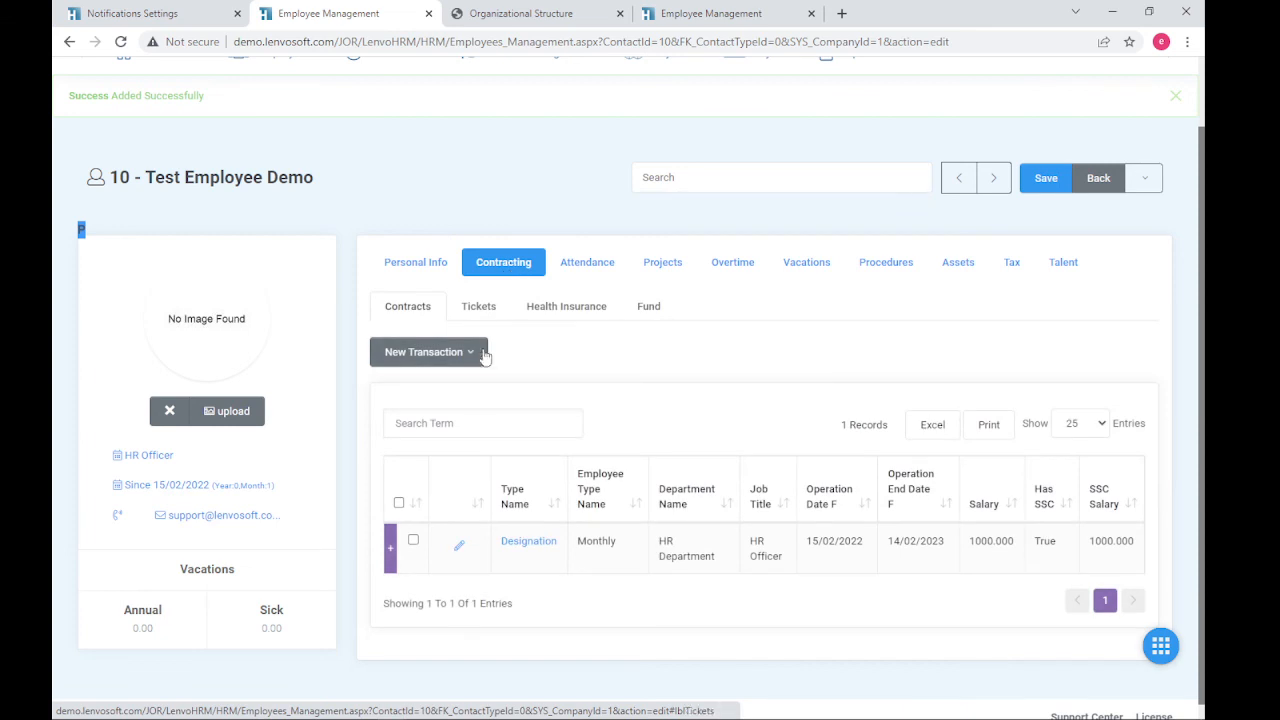
left_click_drag(1143, 543, 499, 540)
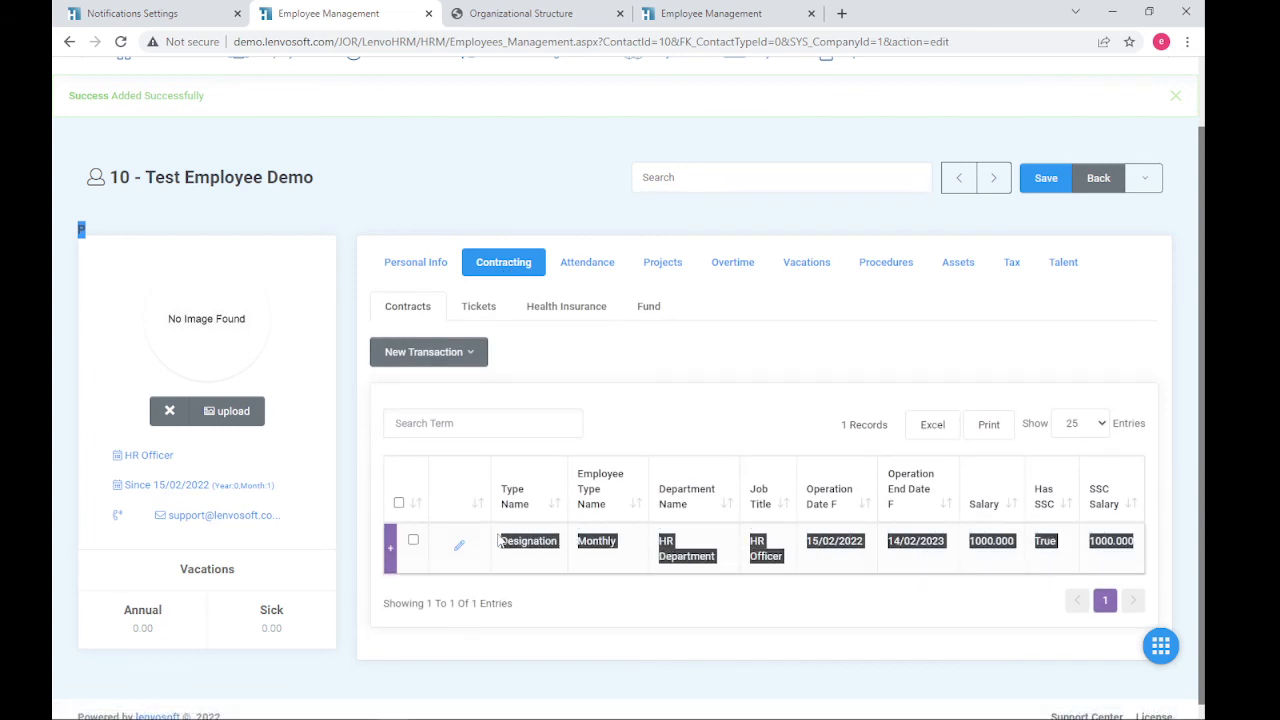
- Check the Attendance tab's Default Schedule 08:00 - 17:00 row starting 19/02/2022
left_click(587, 265)
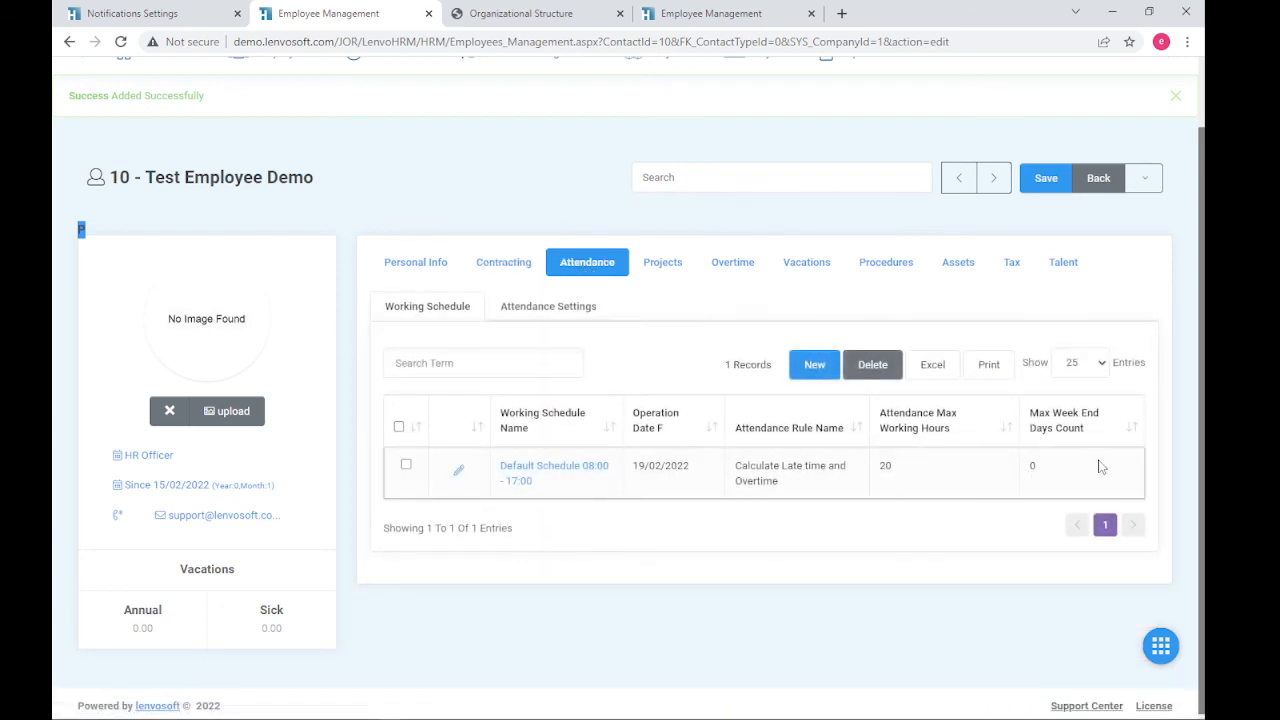
left_click_drag(1103, 470, 456, 468)
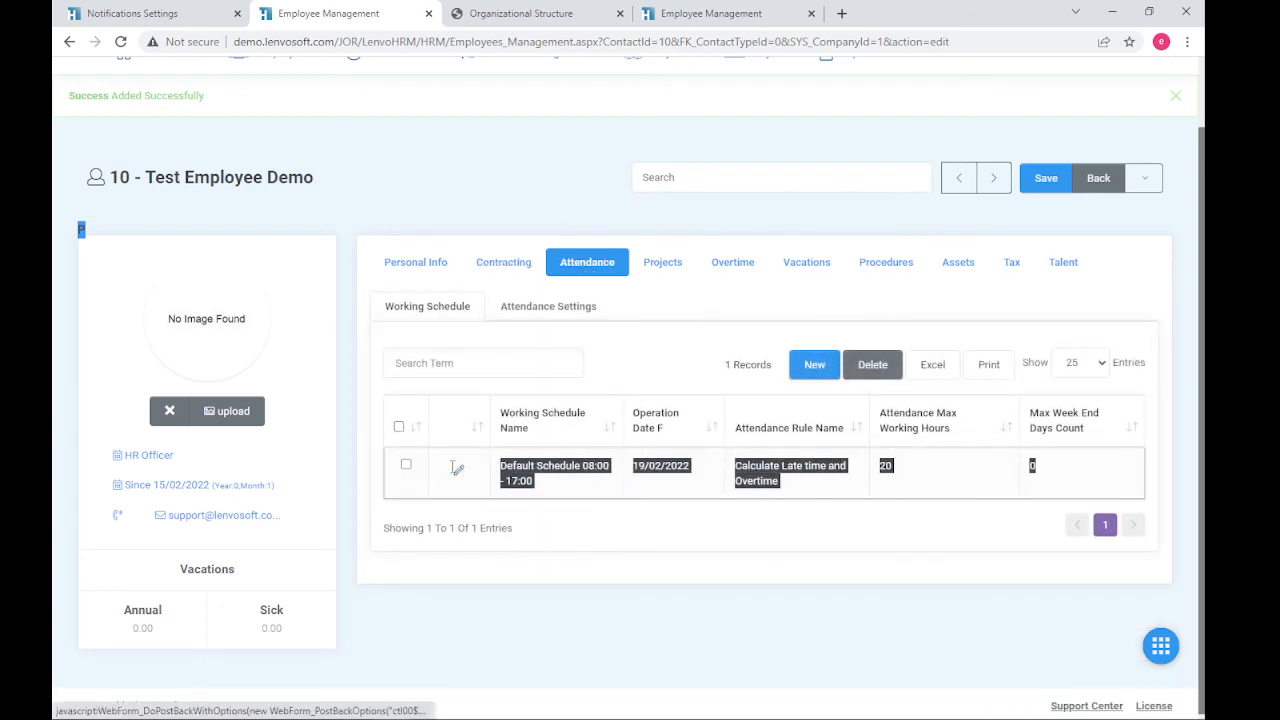
left_click(785, 568)
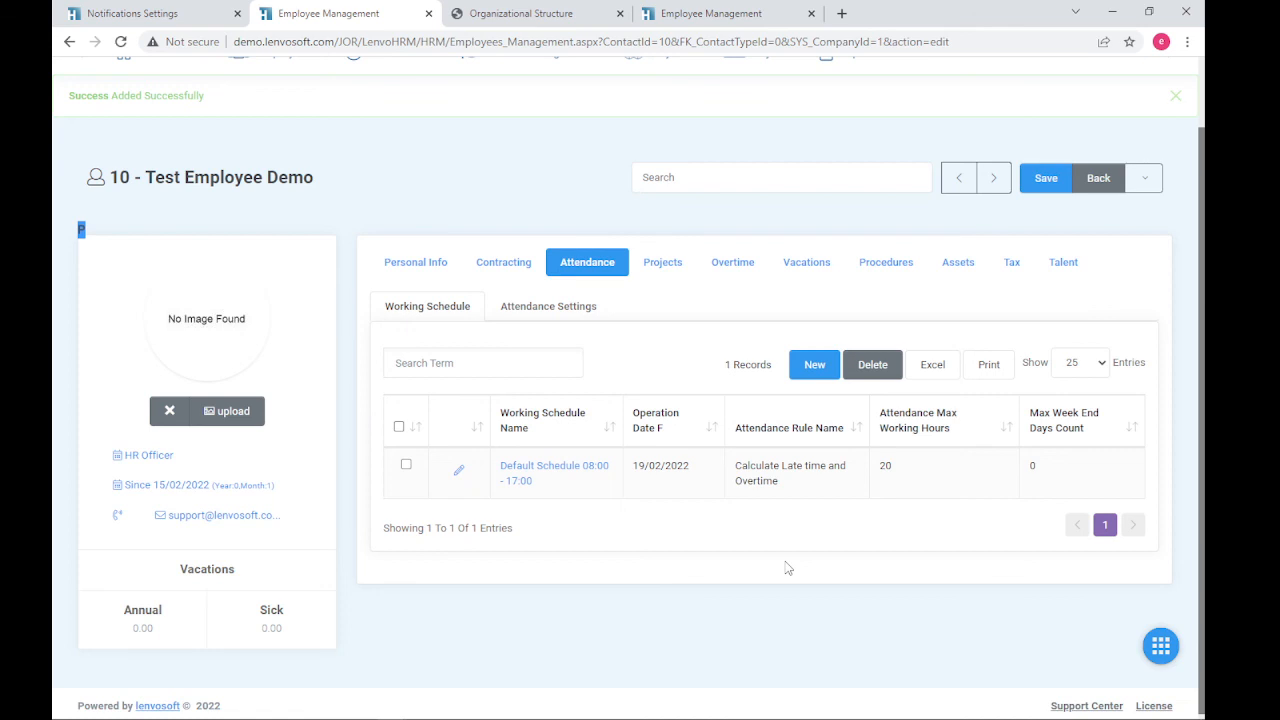
scroll(788, 568, "up", 2)
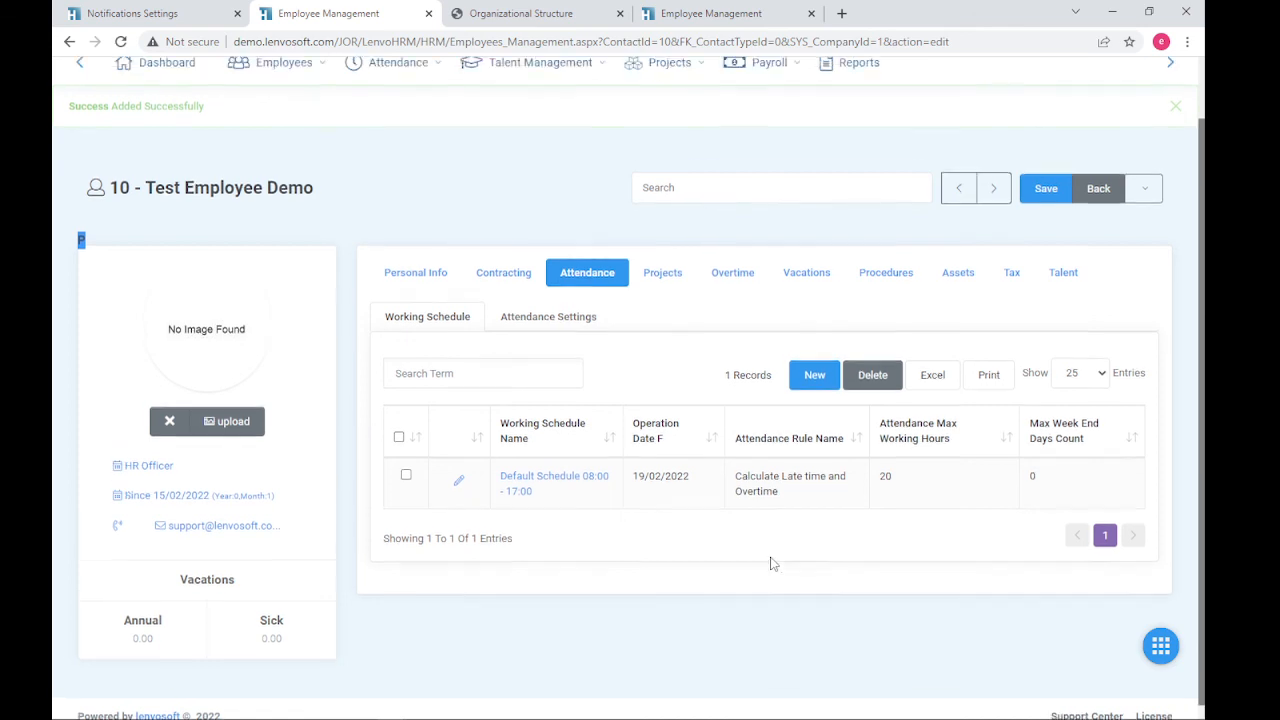
- Review Test Employee Demo's row, including date, type and department, in Manage Employees
mouse_move(530, 132)
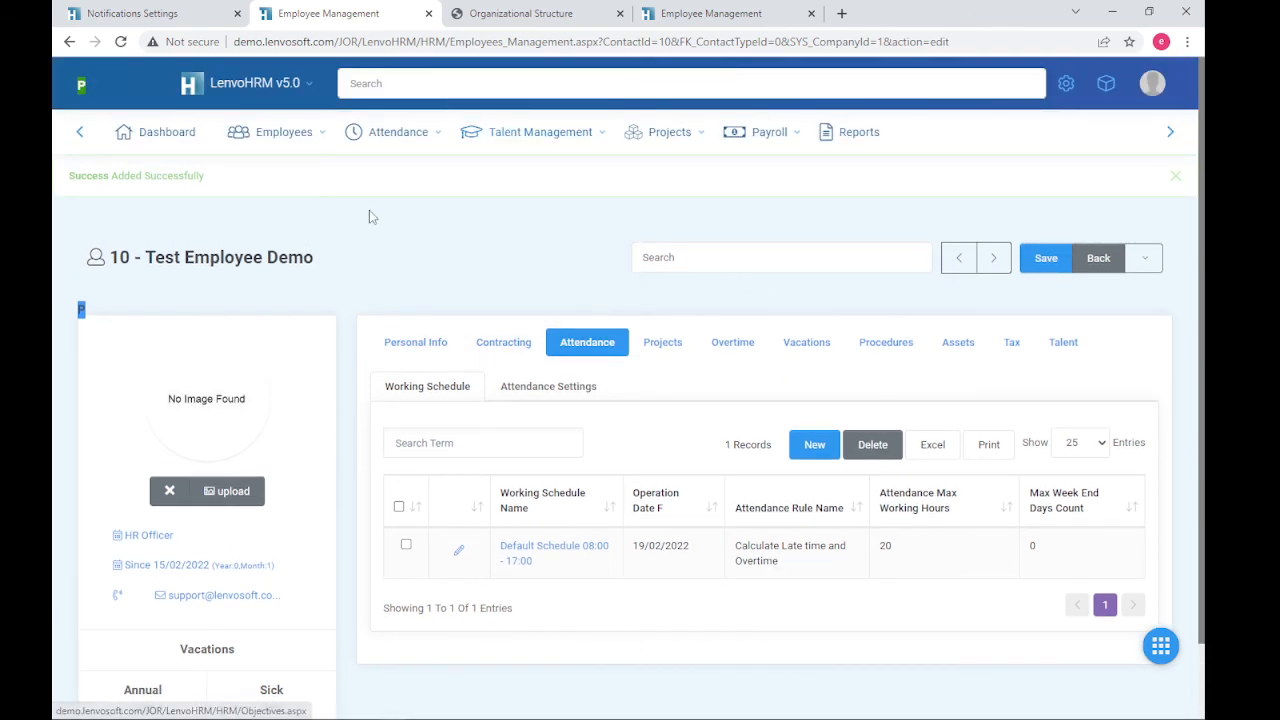
mouse_move(292, 137)
left_click(285, 204)
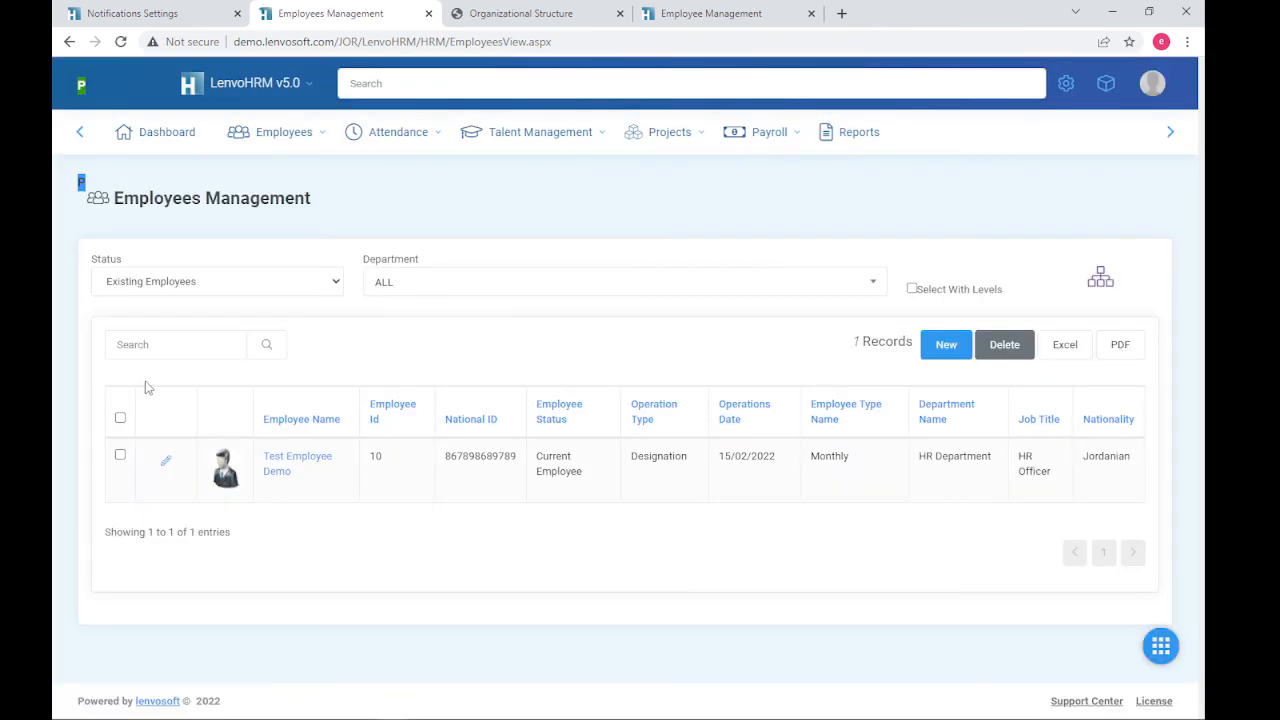
left_click_drag(143, 386, 716, 488)
left_click(748, 488)
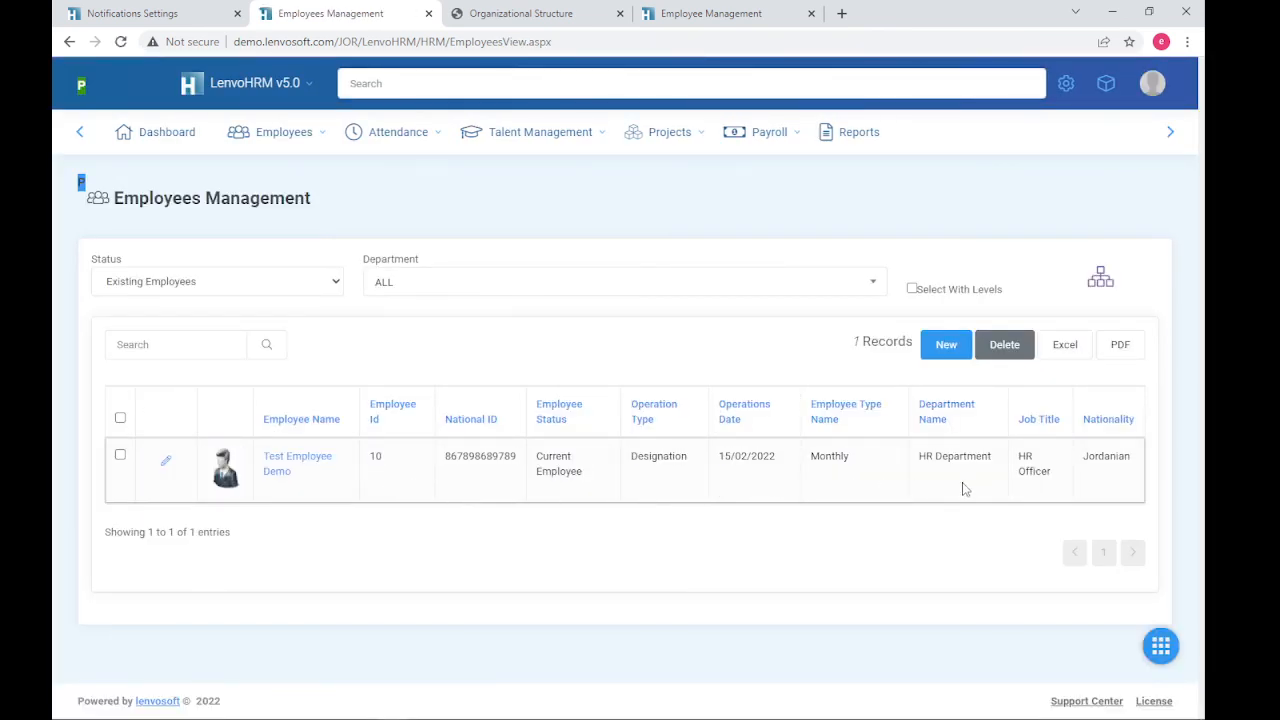
left_click_drag(966, 489, 686, 480)
- Show the Organizational Structure chart with Test Employee Demo as HR Officer under HR Department
left_click(283, 140)
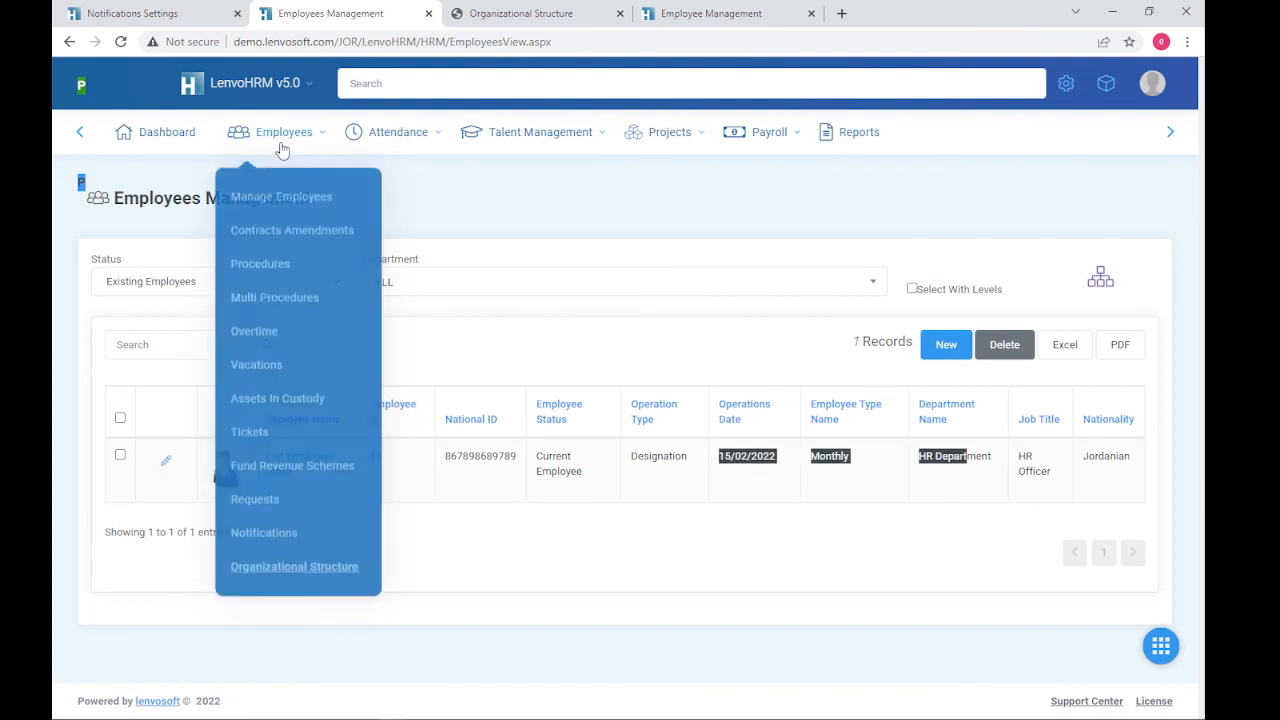
left_click(318, 566)
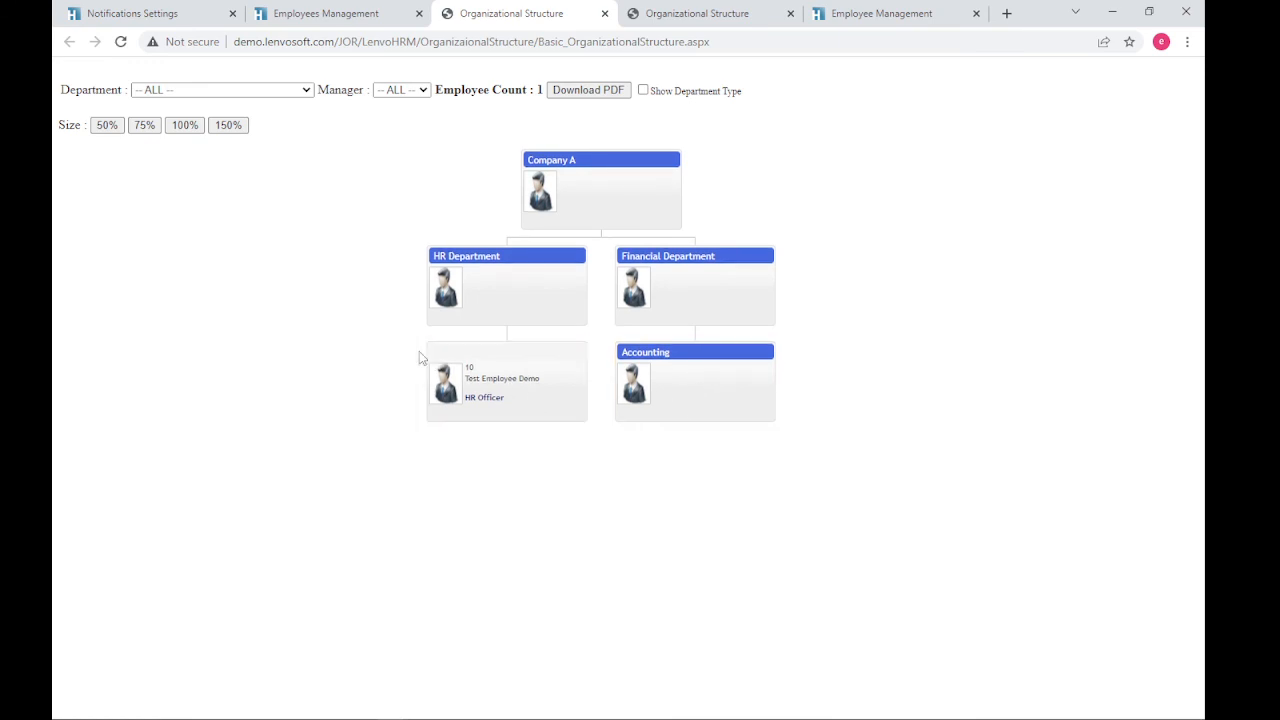
mouse_move(517, 414)
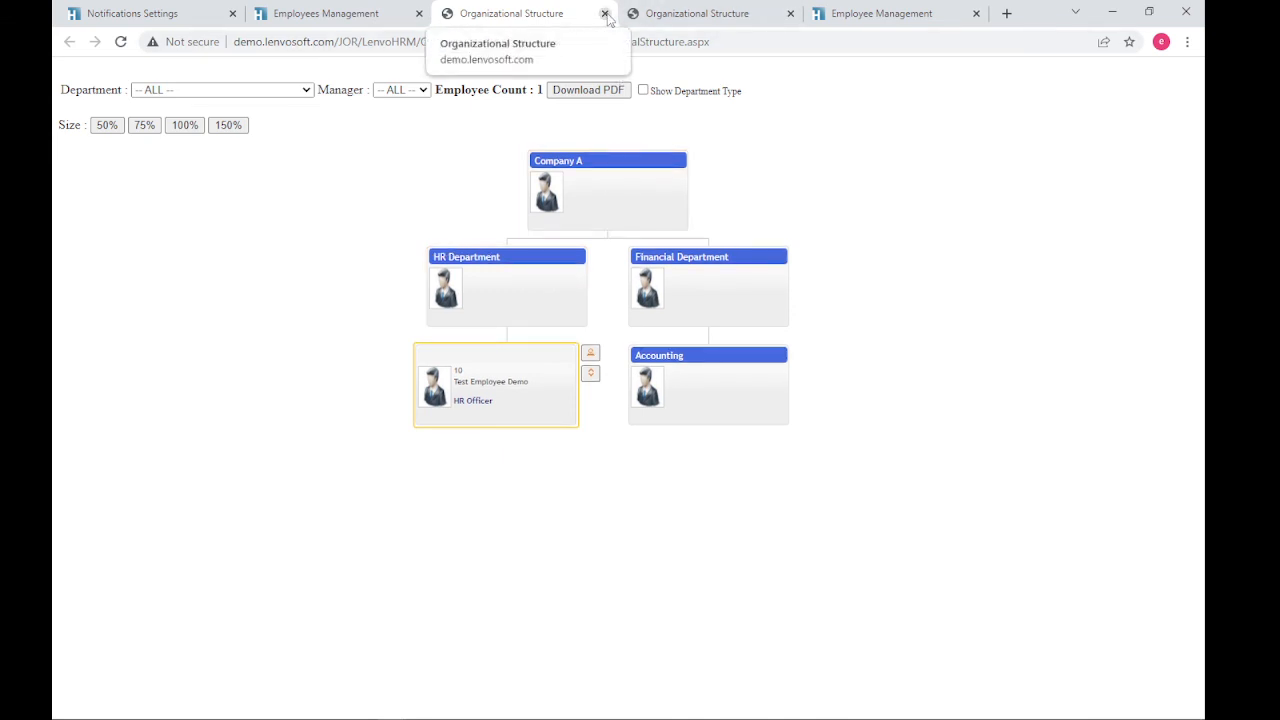
- Close the org chart and check the dashboard's February 2022 count of 1 employee on duty
left_click(605, 13)
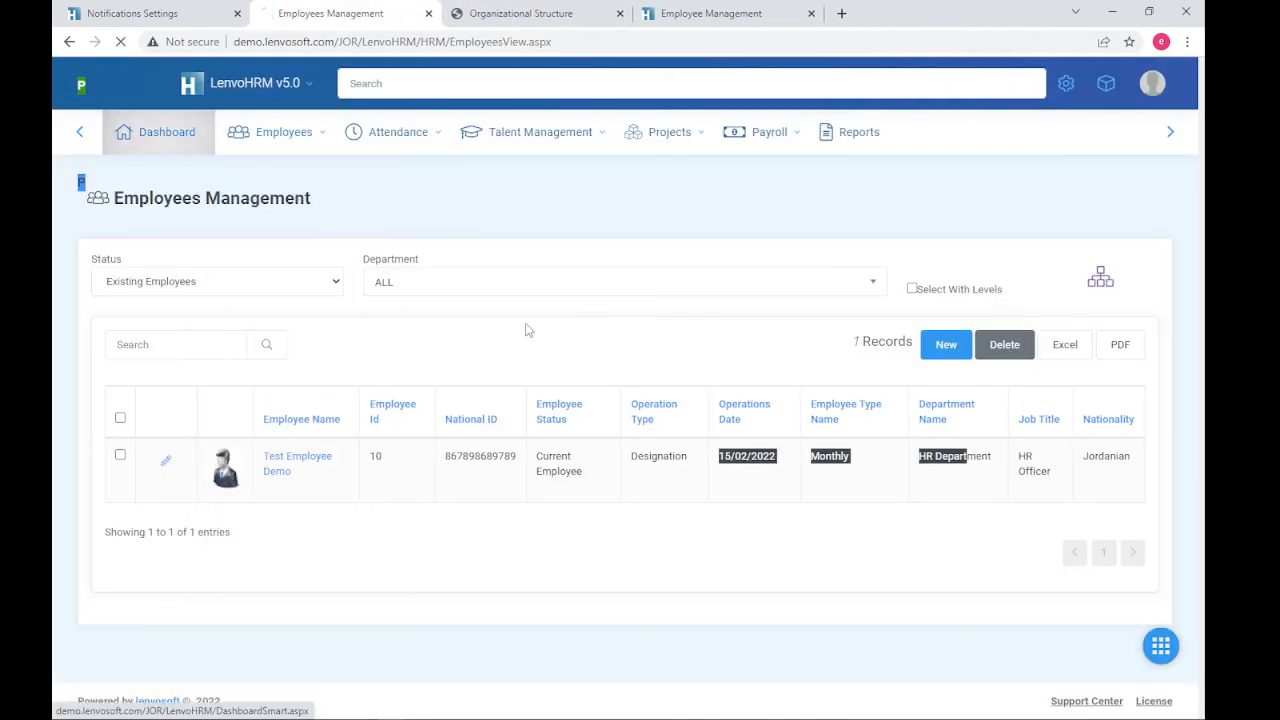
scroll(868, 391, "down", 1)
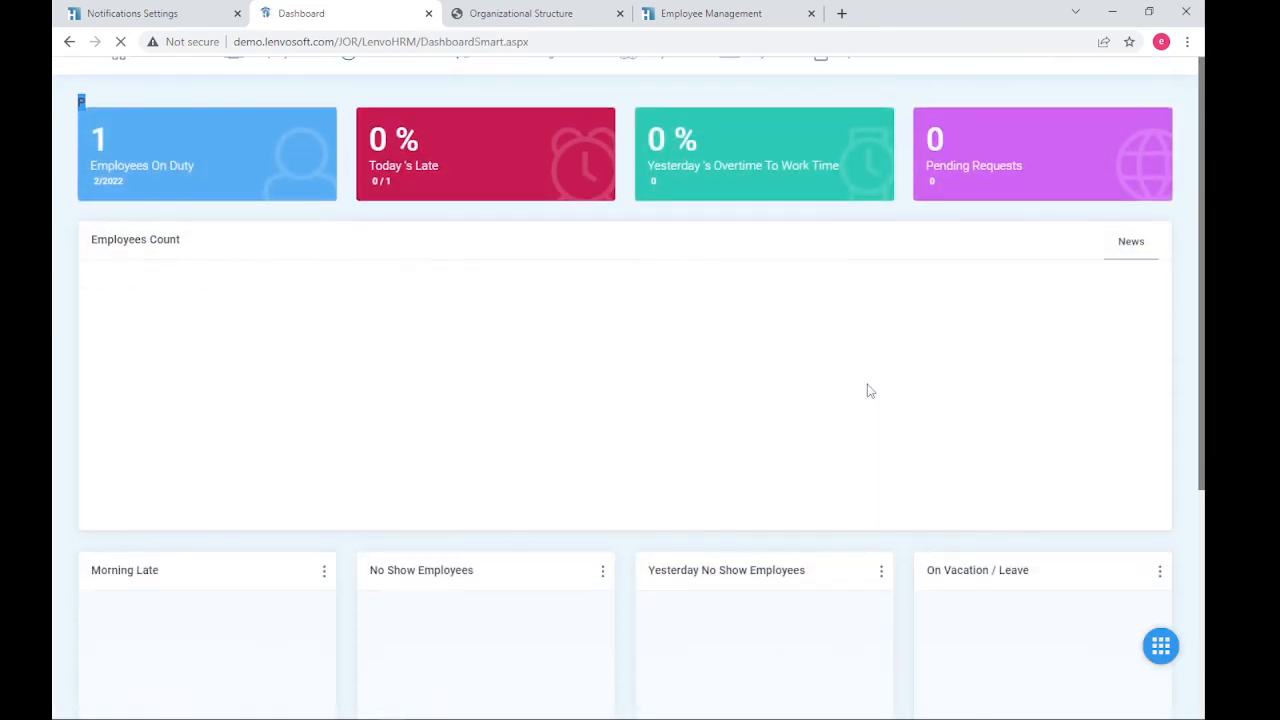
mouse_move(798, 310)
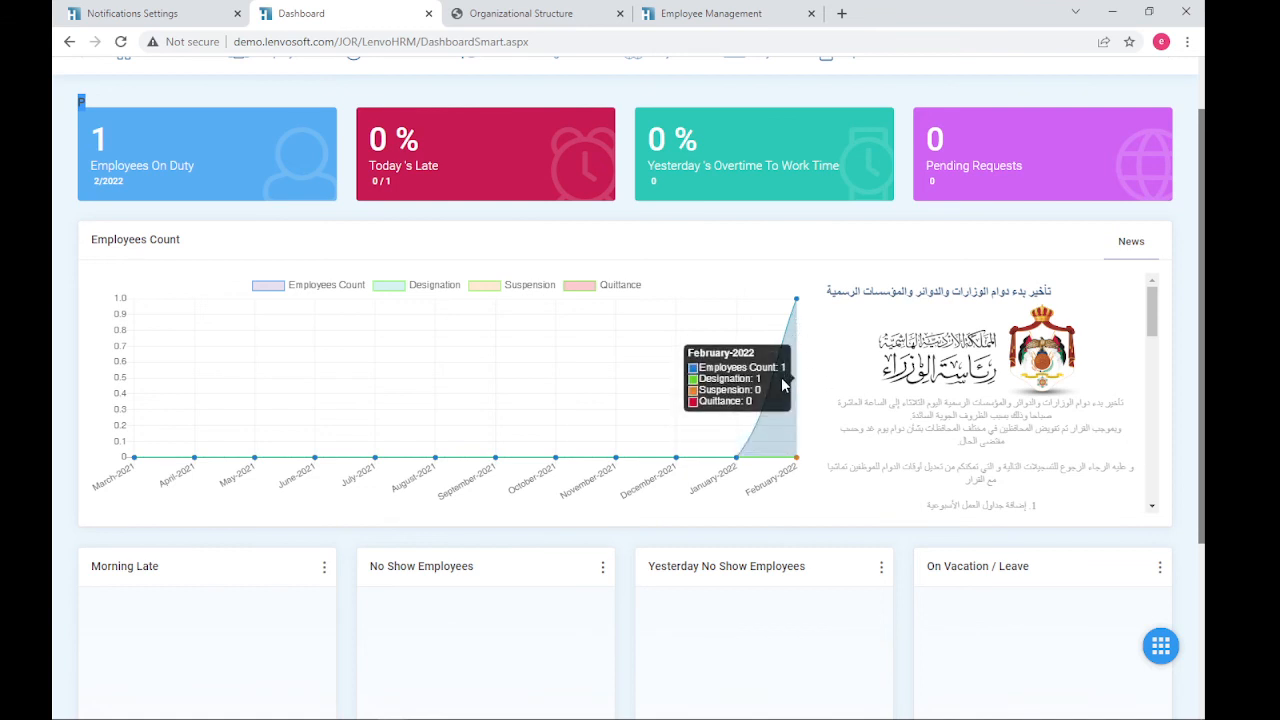
scroll(800, 256, "up", 2)
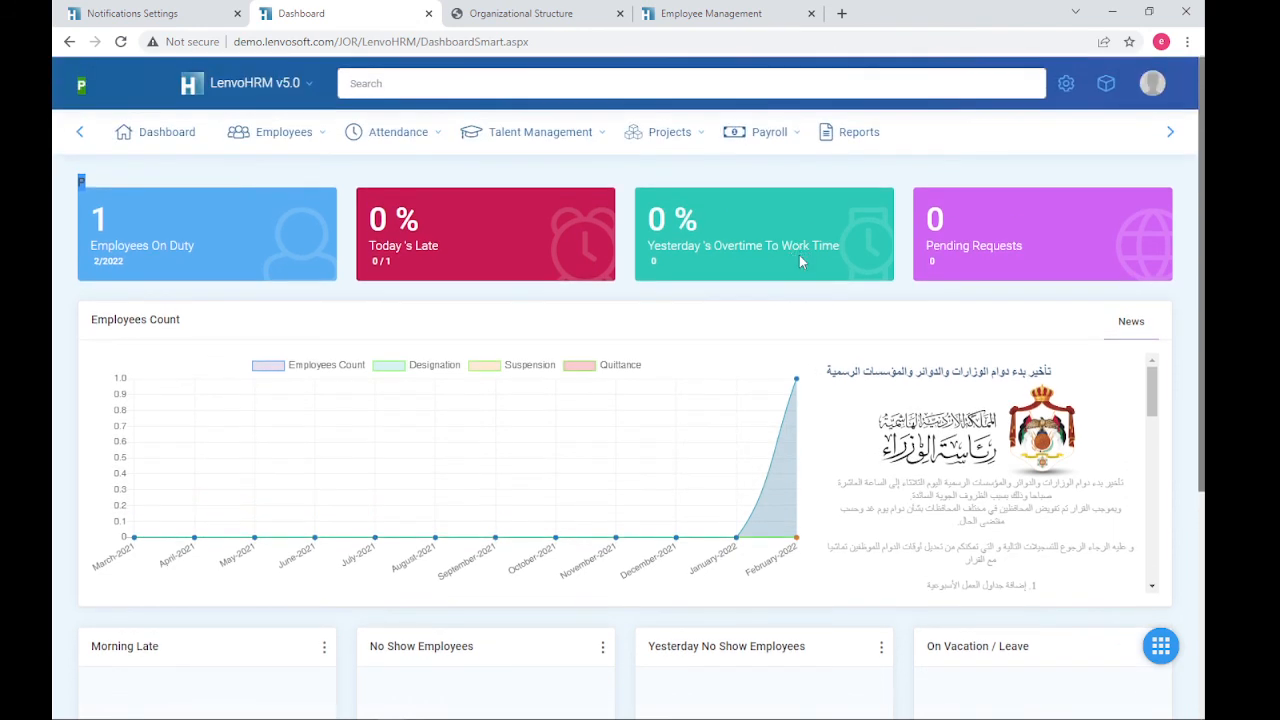
double_click(115, 226)
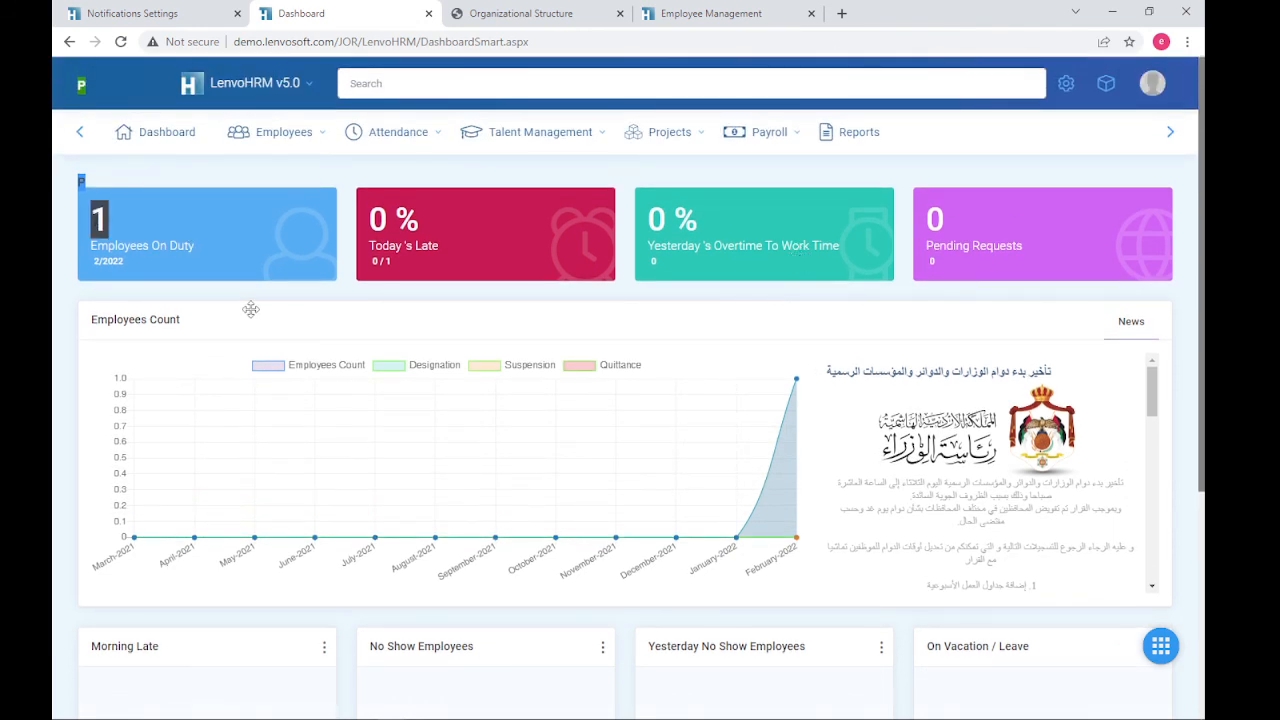